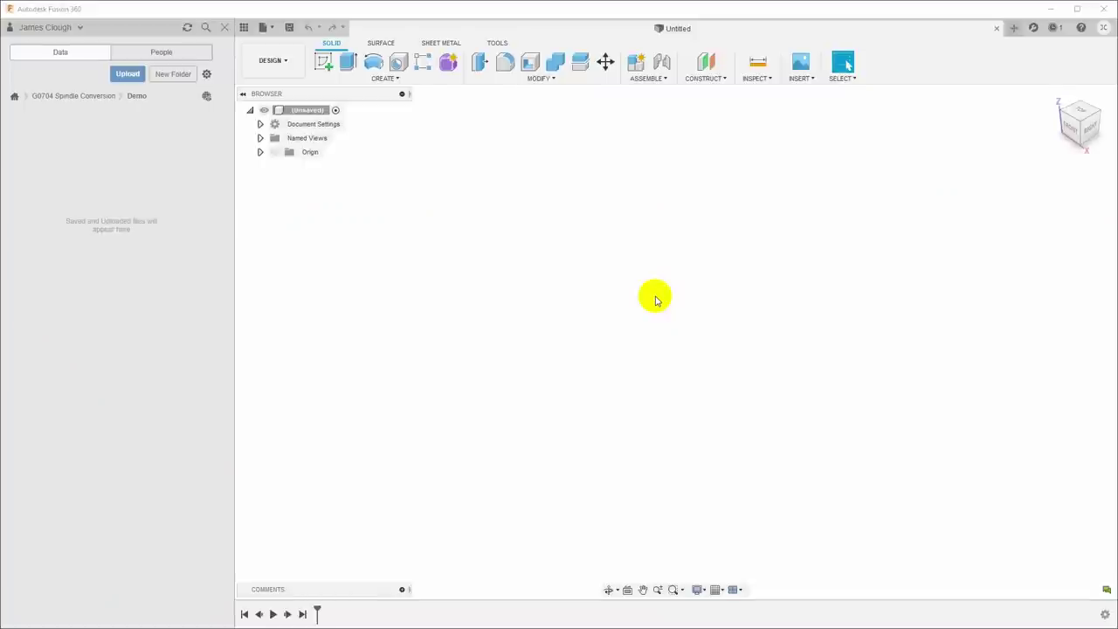
- Search the GrabCAD library for 'fogbuster' and download the FogBuster housing model files
key(alt+Tab)
key(alt+Tab)
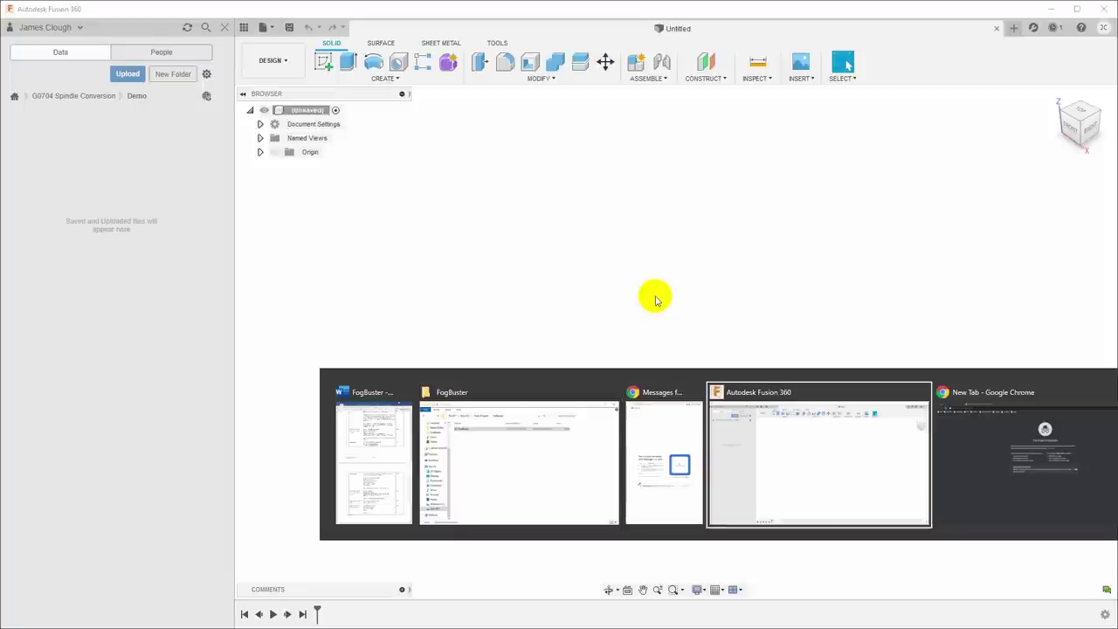
key(alt+Tab)
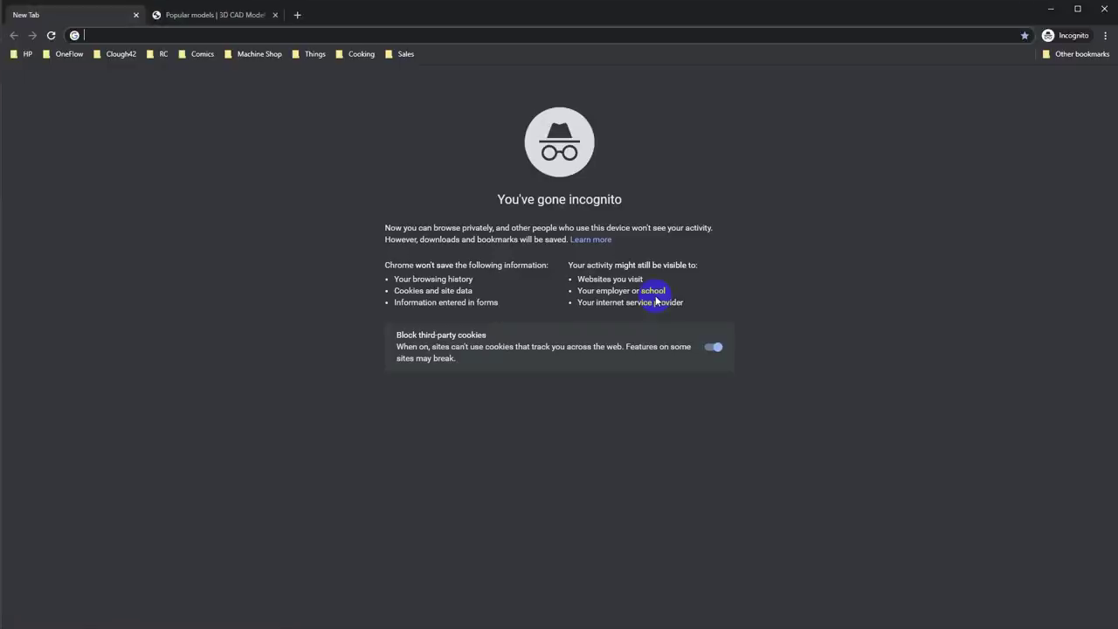
click(194, 17)
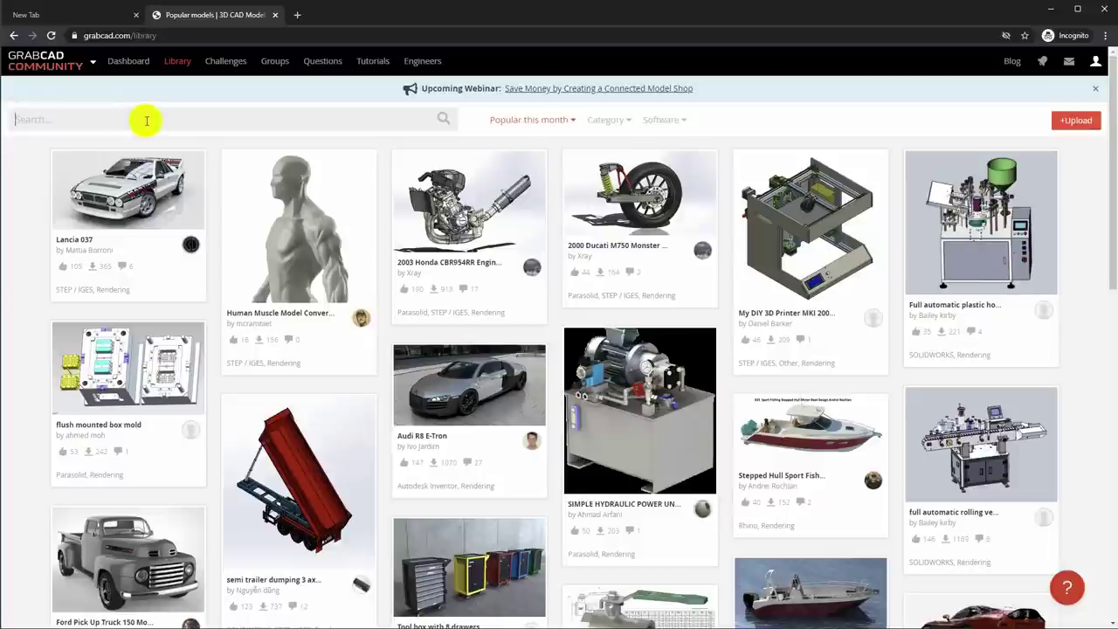
key(Return)
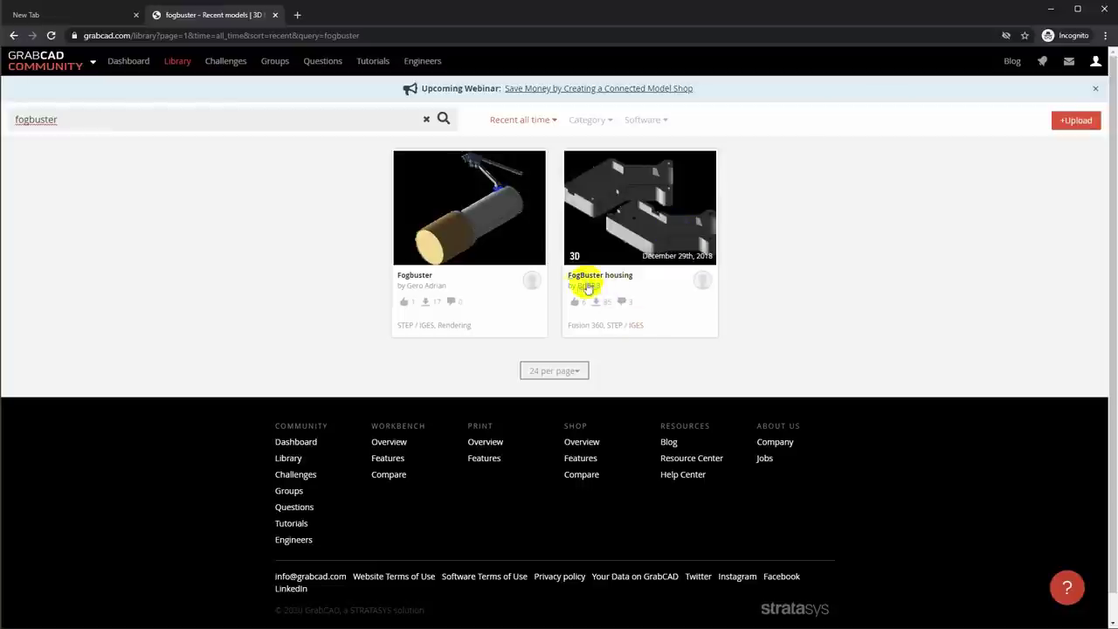
click(614, 282)
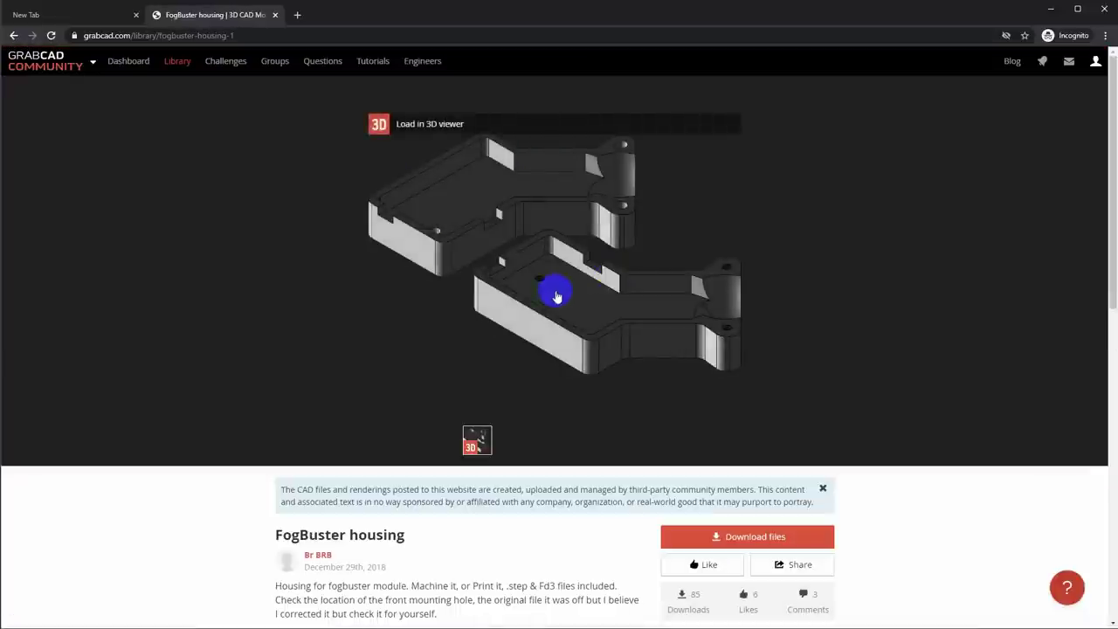
click(725, 536)
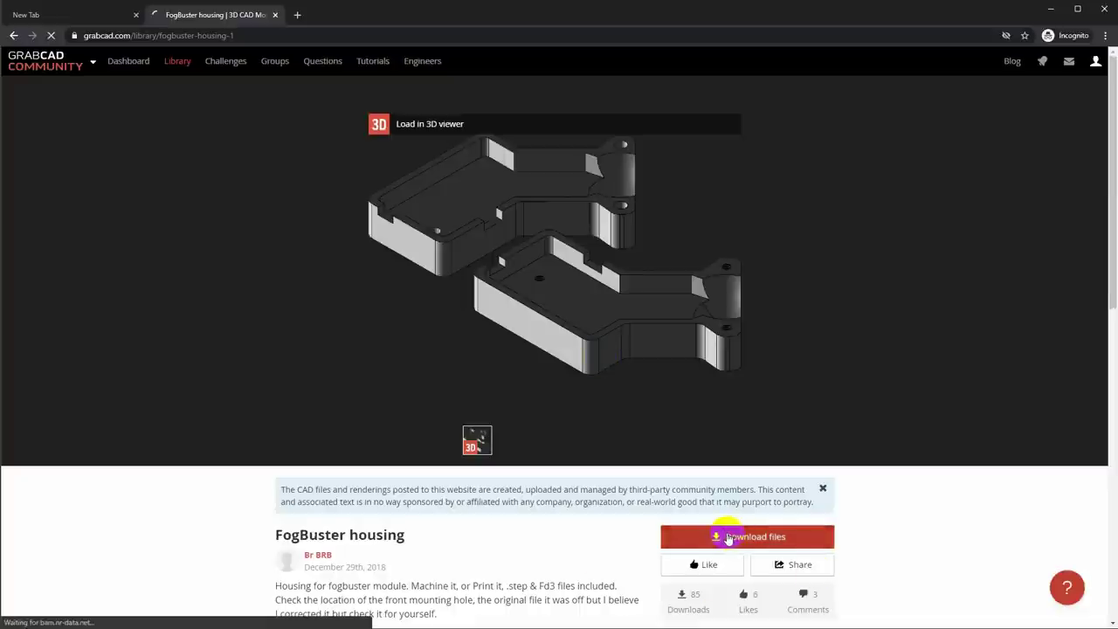
- Extract the FogBuster housing zip into a new folder and bring up Fusion 360's Upload window
click(98, 626)
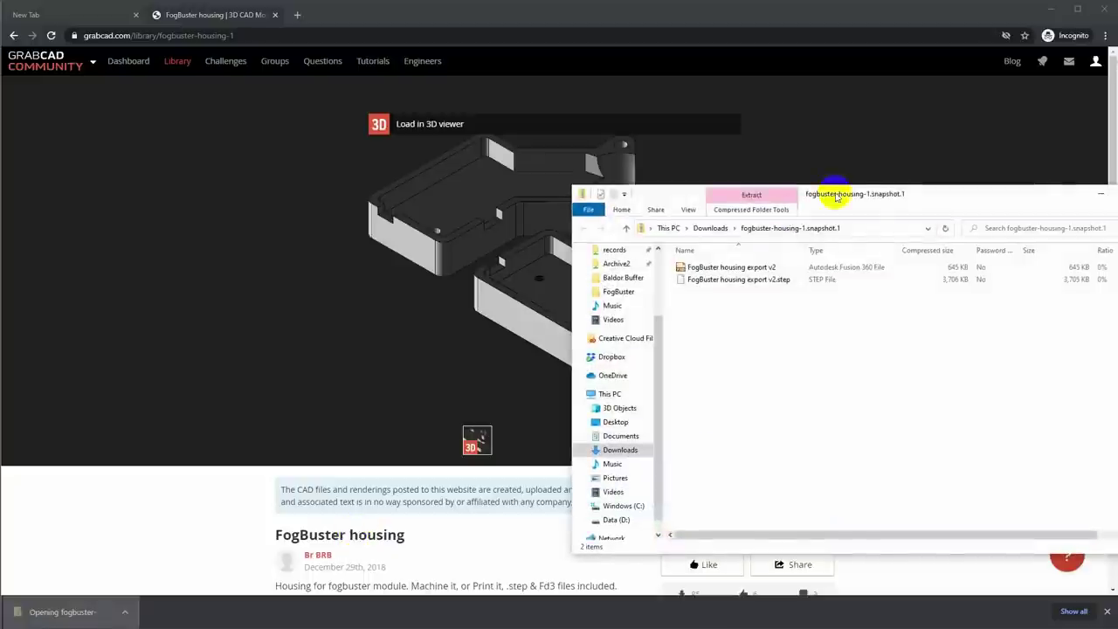
drag(876, 195, 671, 182)
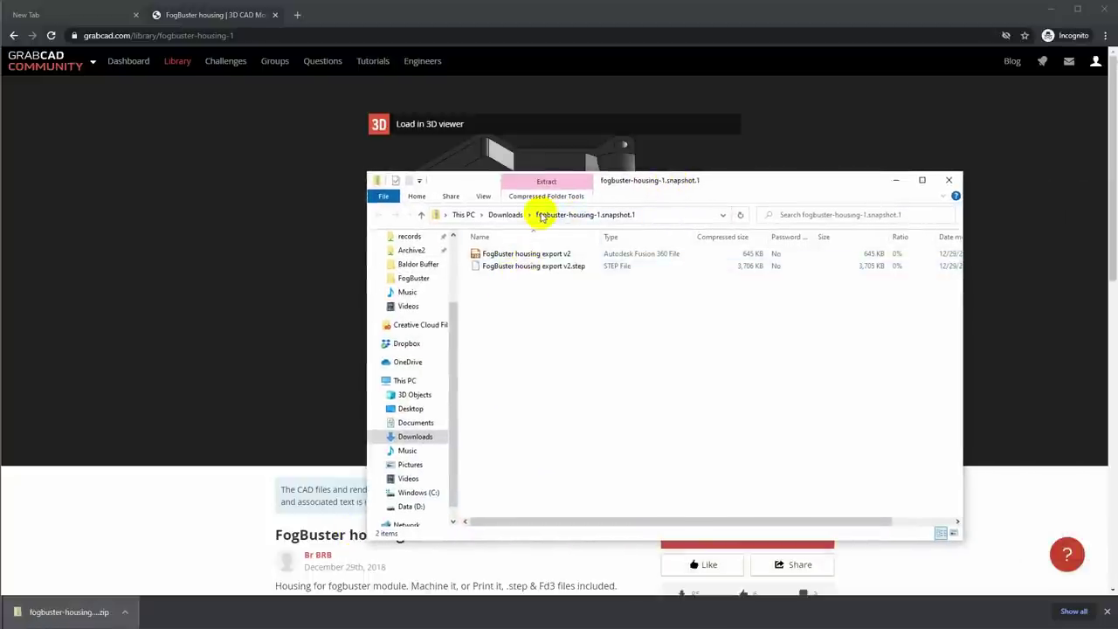
click(546, 198)
click(571, 219)
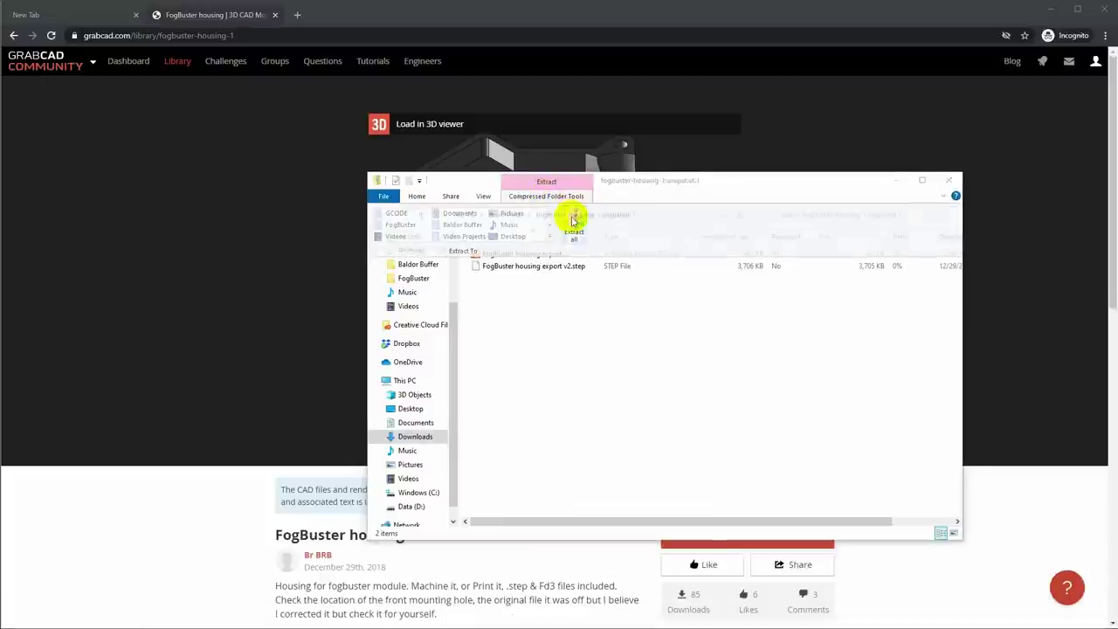
click(847, 573)
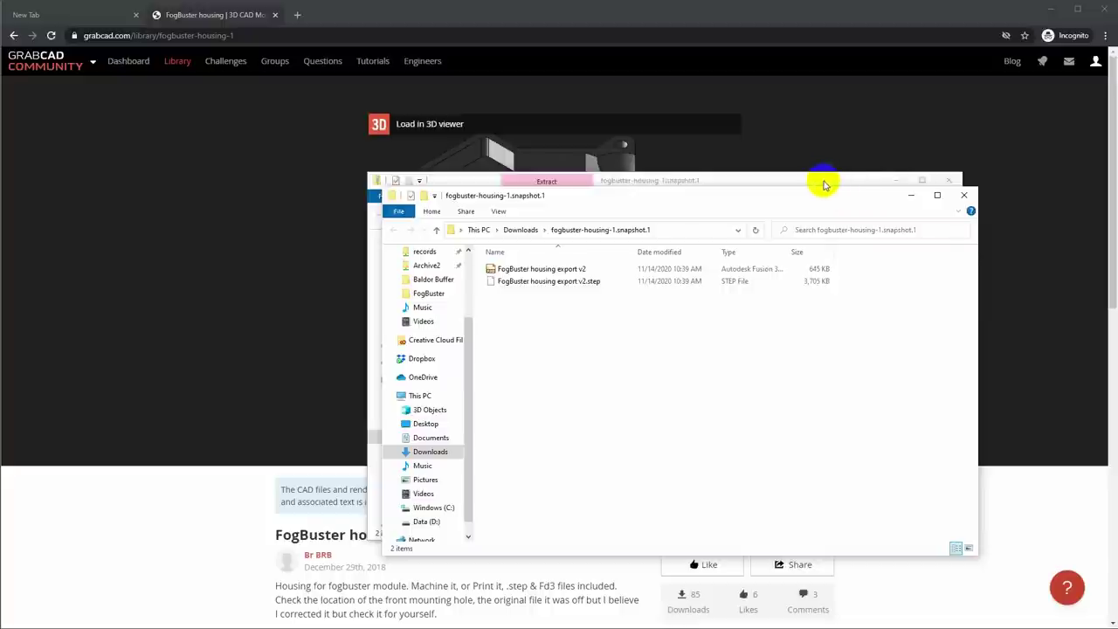
drag(764, 202, 1092, 622)
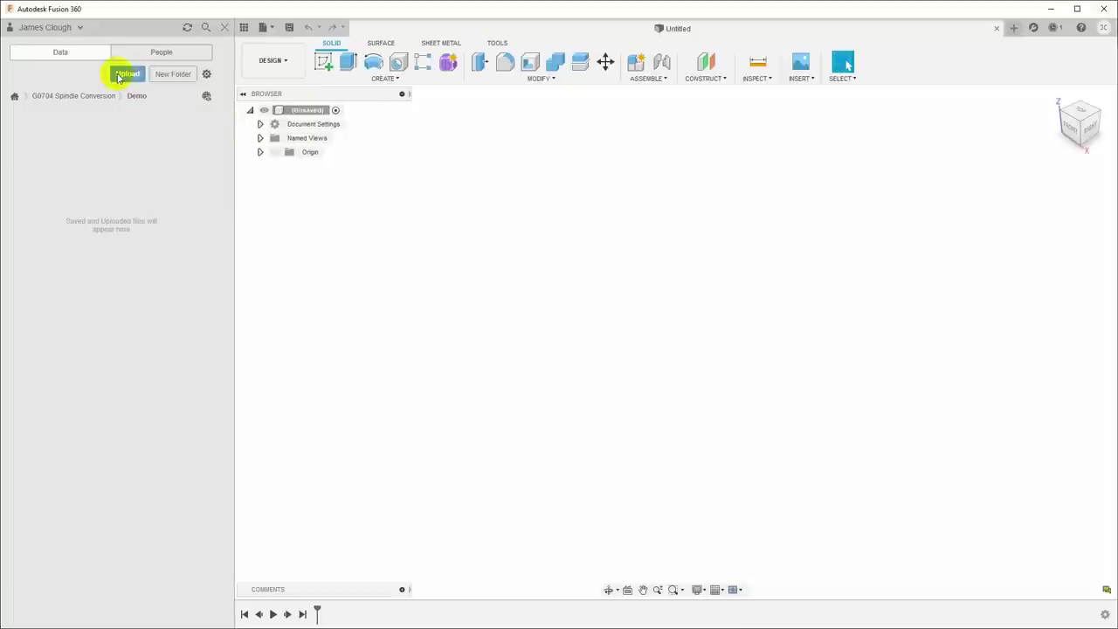
click(127, 73)
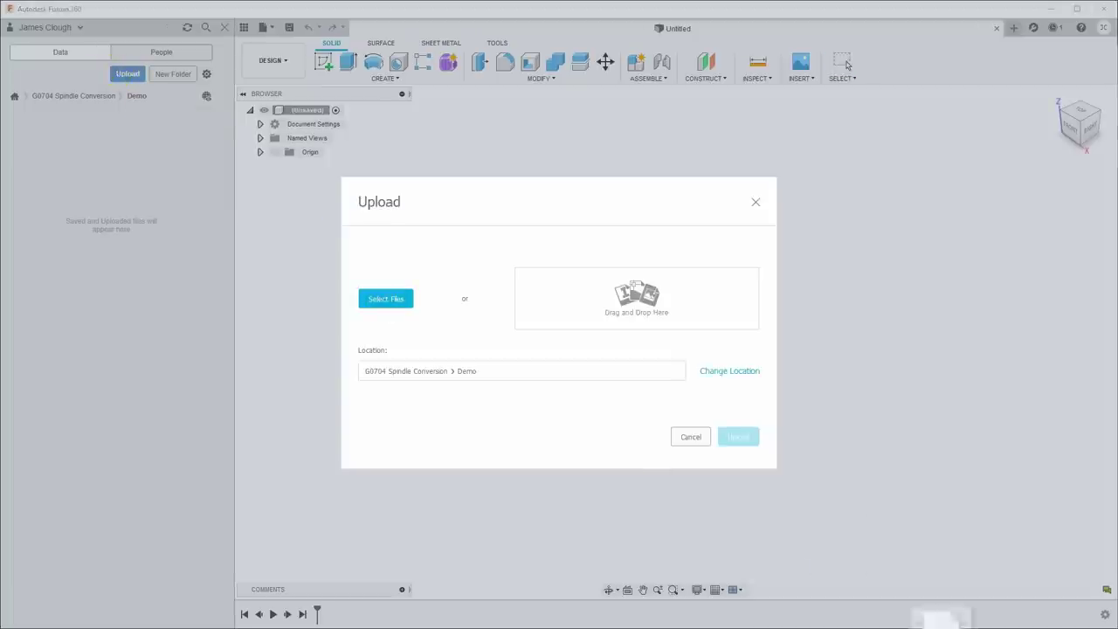
- Upload the FogBuster housing STEP file to the Demo folder and open it as a design
drag(939, 617, 599, 299)
click(737, 509)
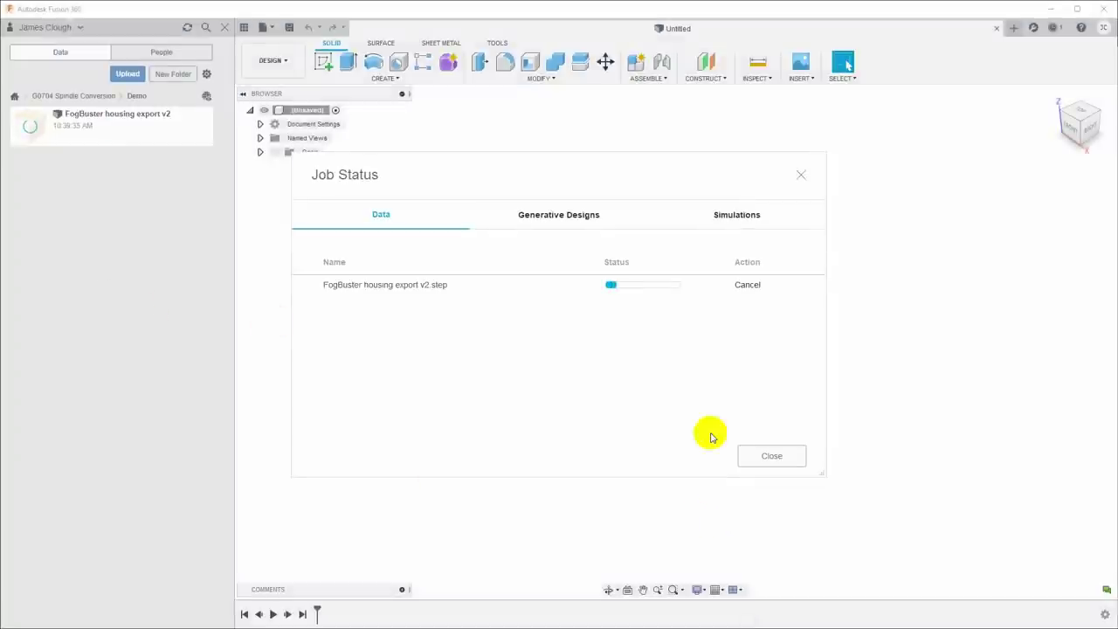
click(88, 128)
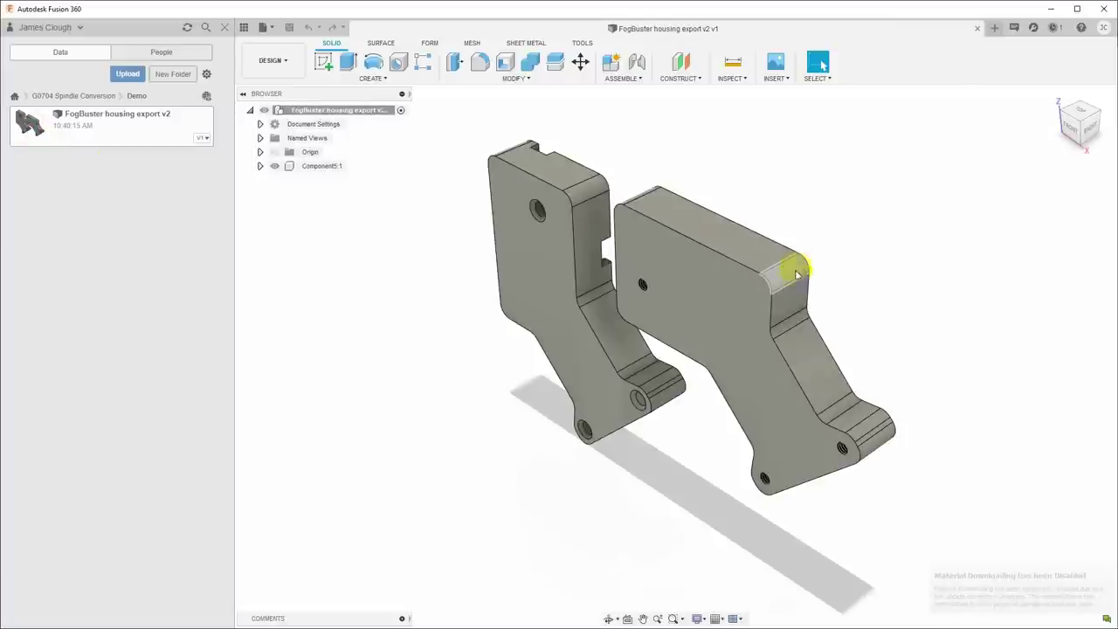
shift+middle_drag(747, 288, 710, 306)
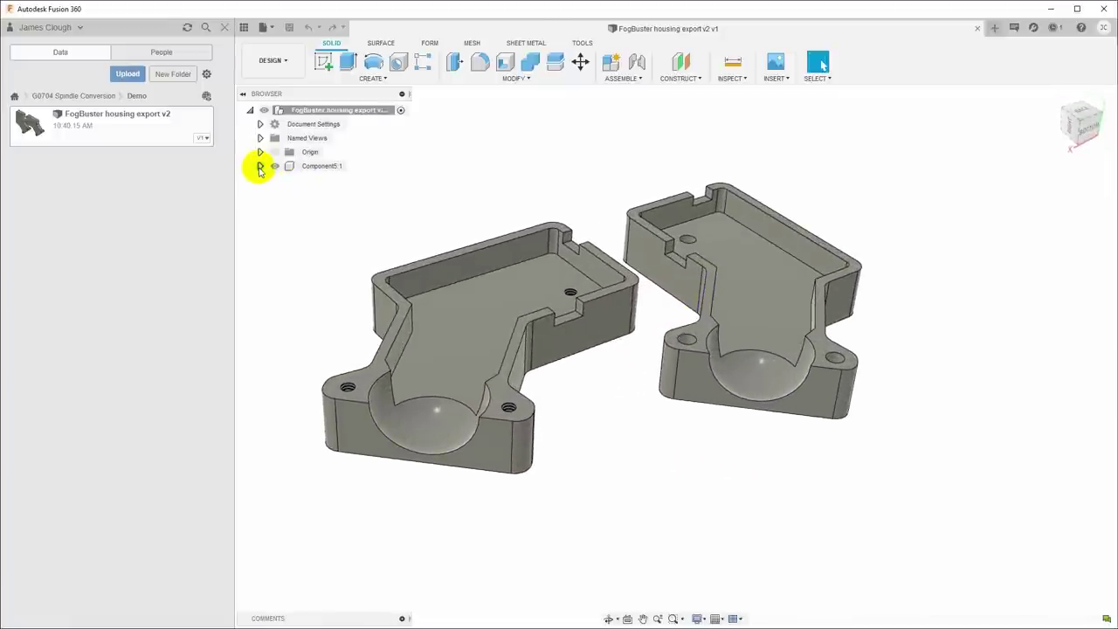
- Expand Component5:1 > Bodies and select Body1 and Body2 to identify each housing half
click(260, 166)
click(271, 194)
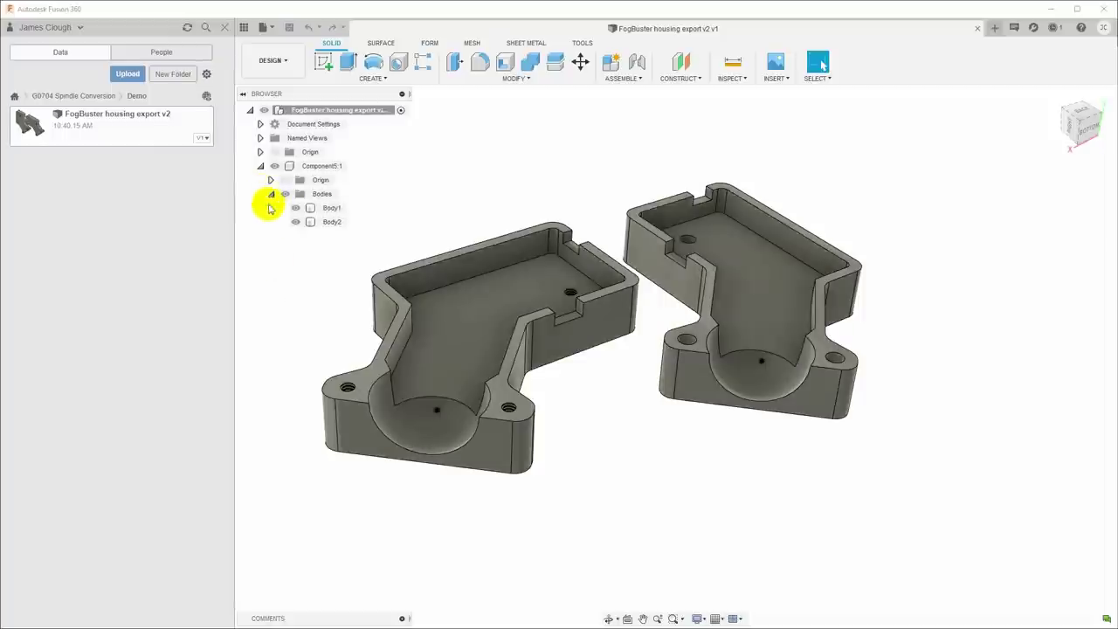
click(332, 208)
click(333, 223)
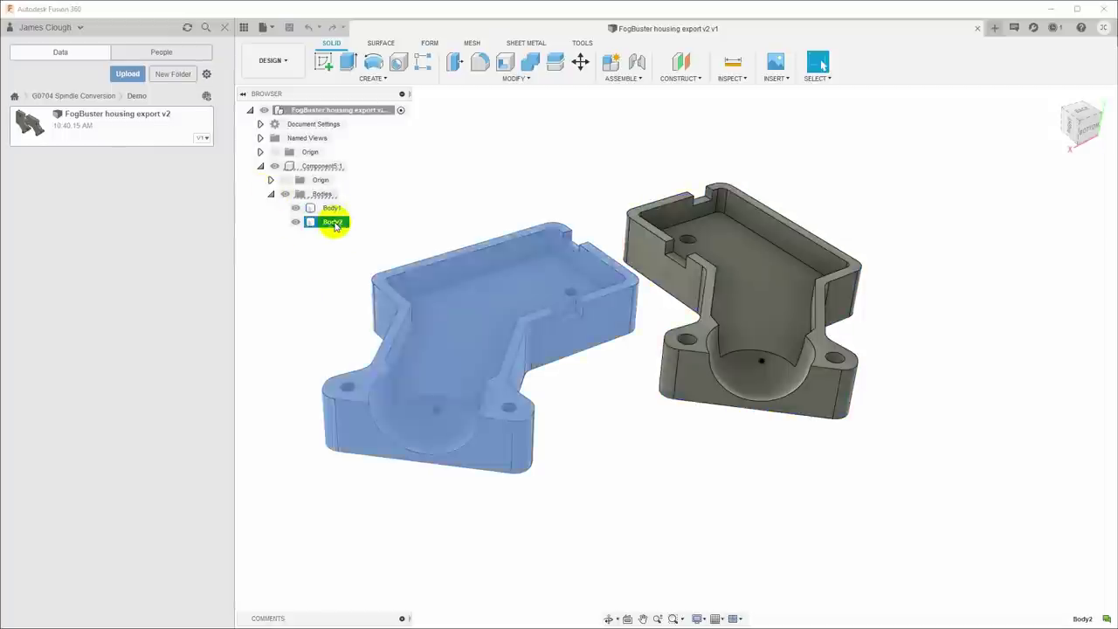
click(562, 180)
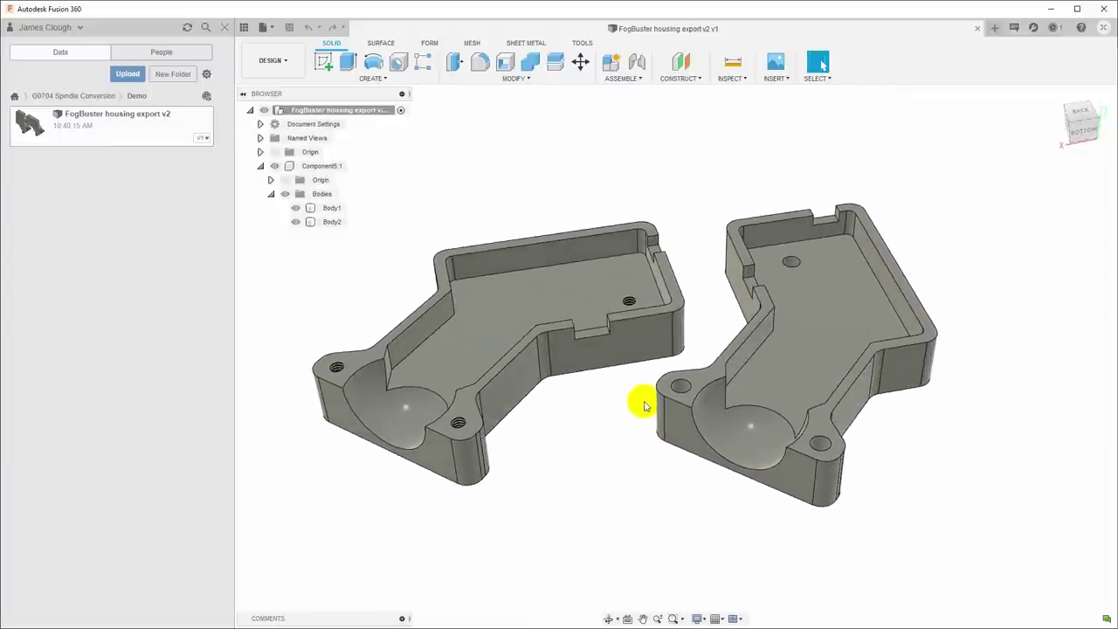
click(788, 359)
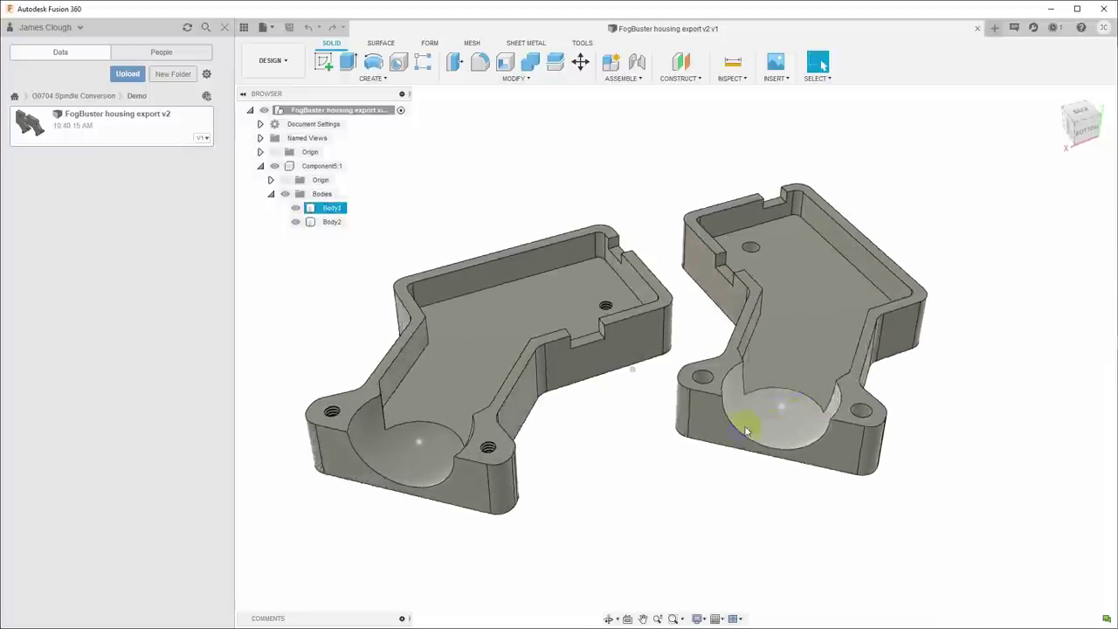
click(588, 325)
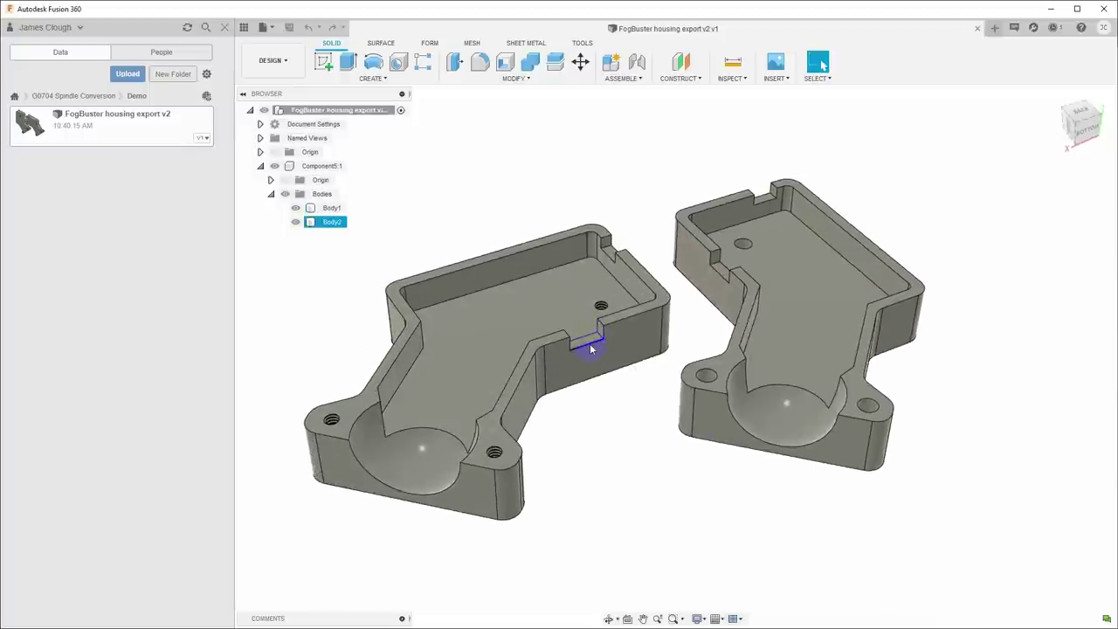
click(582, 442)
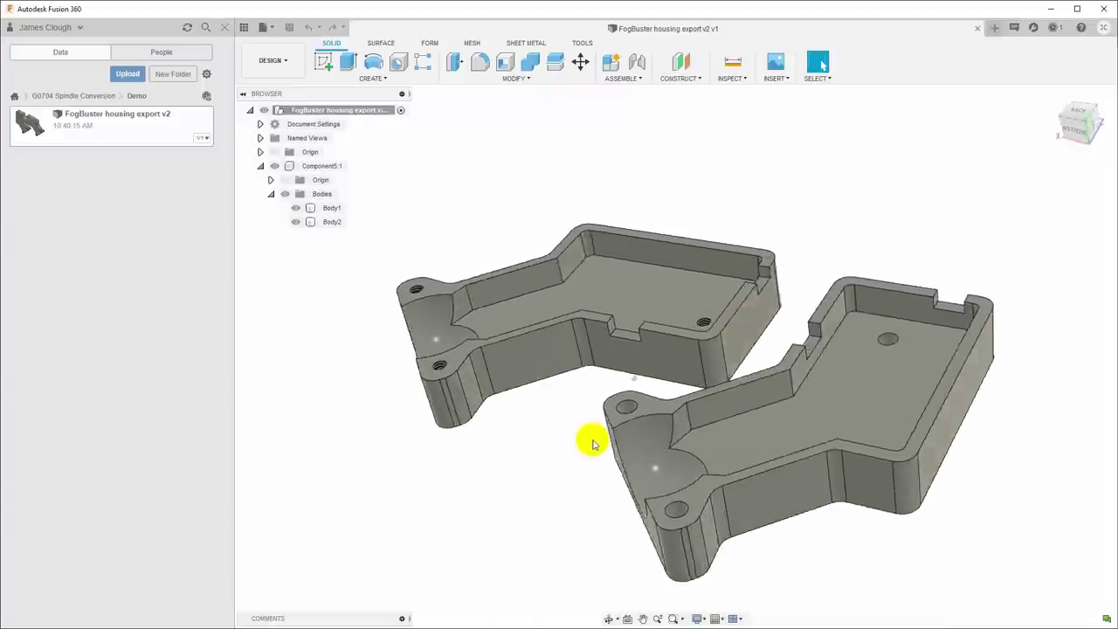
click(590, 445)
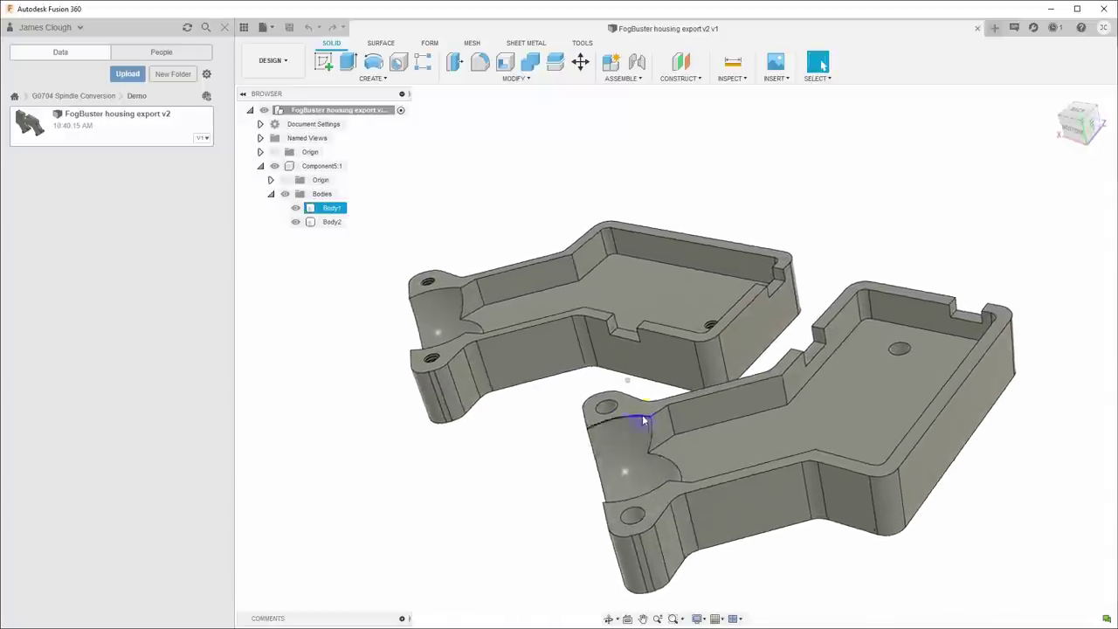
scroll(649, 407, up, 6)
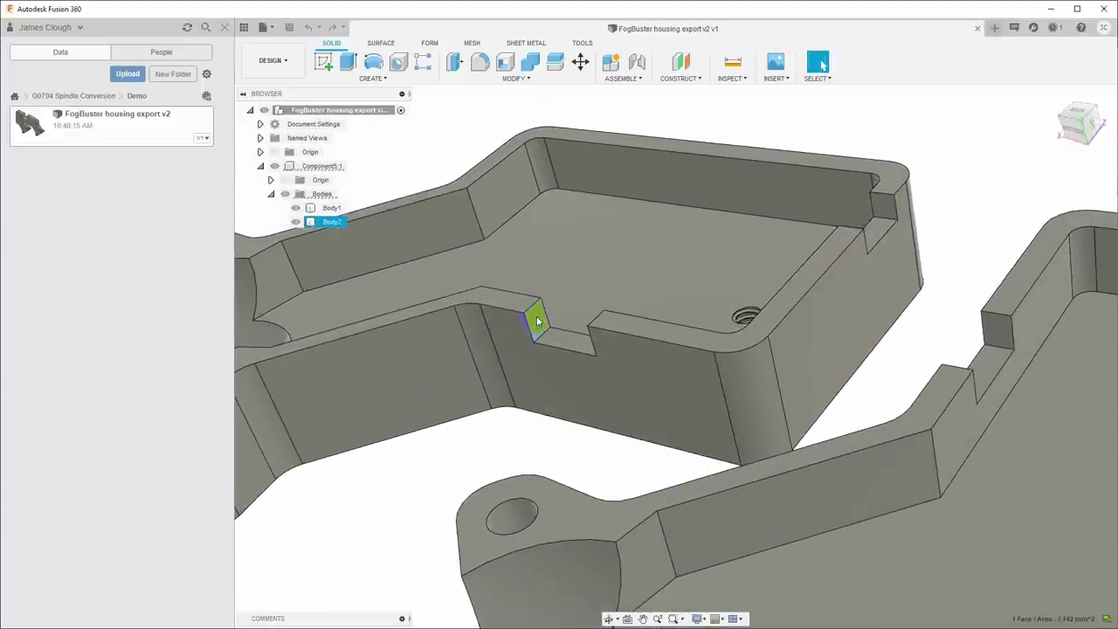
right_click(538, 322)
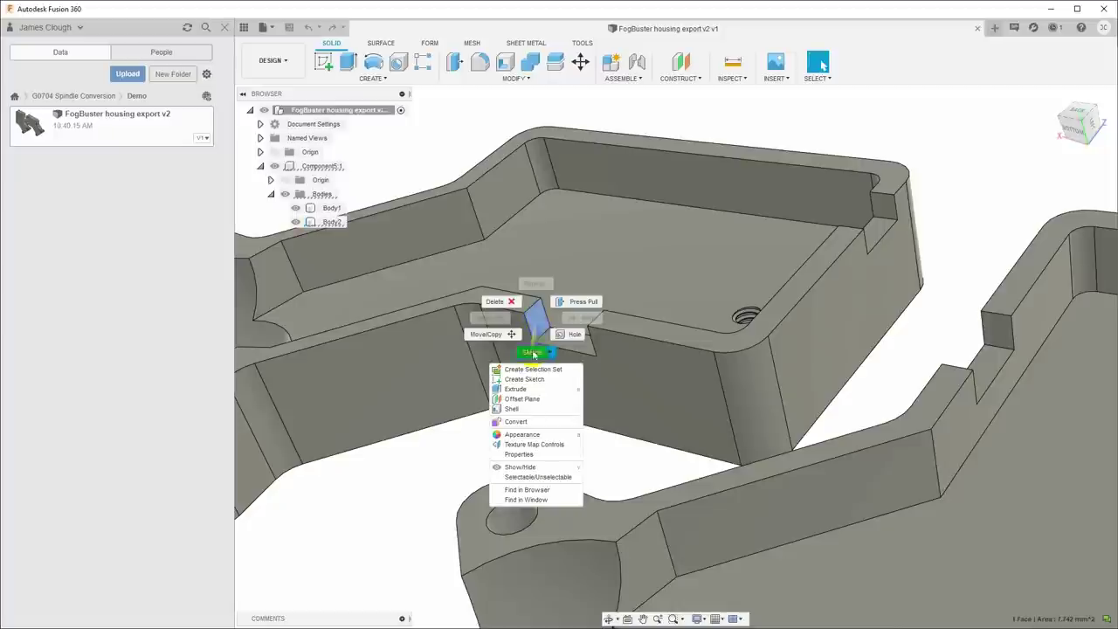
click(582, 301)
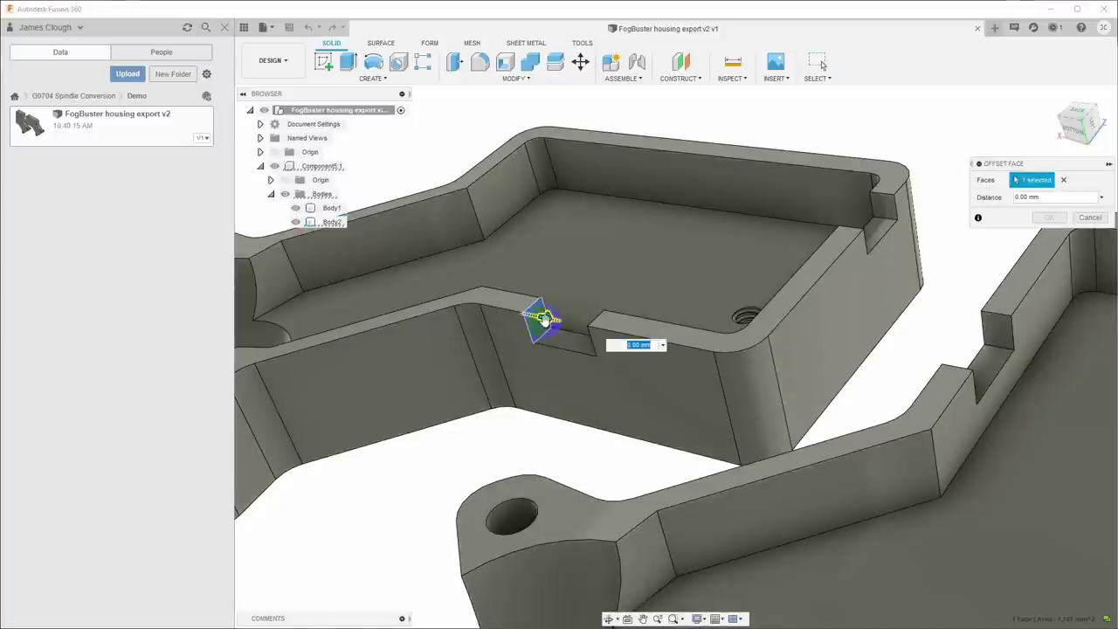
drag(543, 320, 515, 318)
text(1.5)
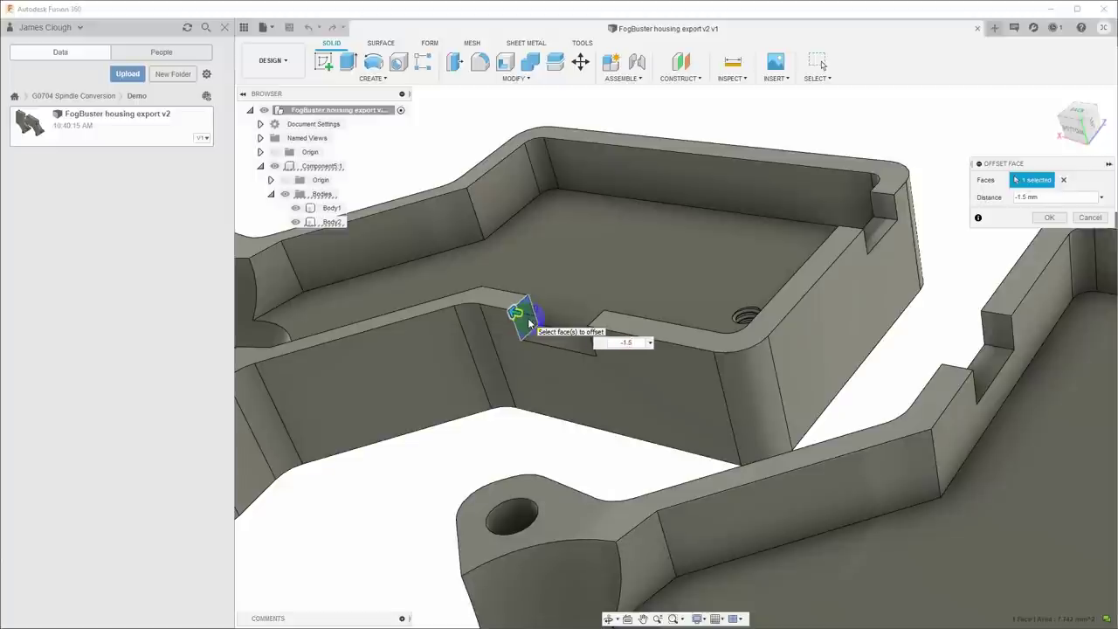
key(Return)
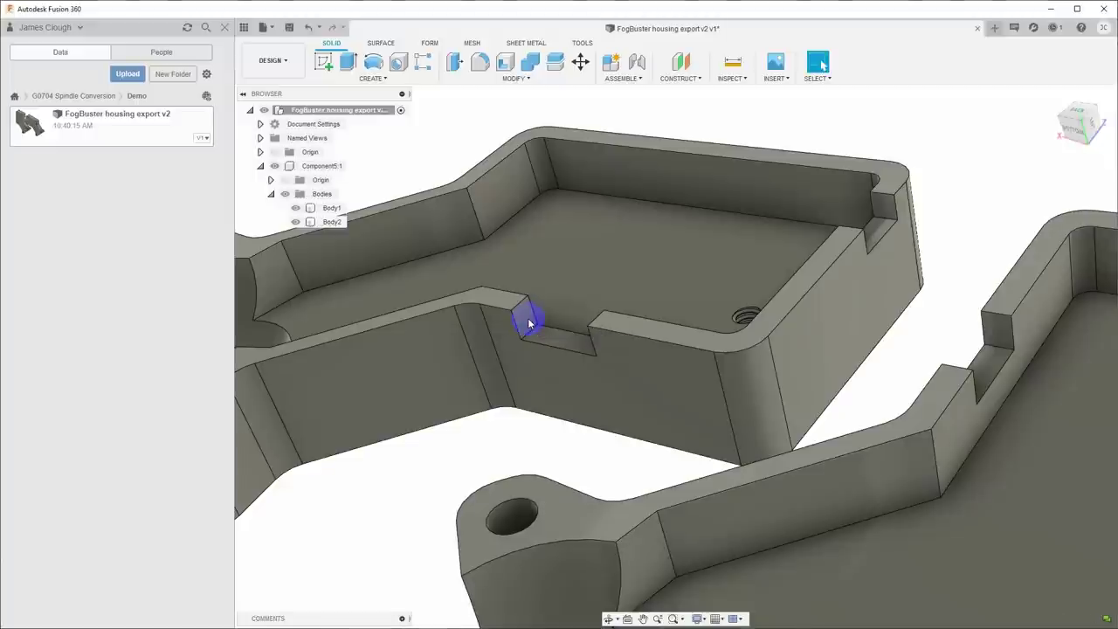
shift+middle_drag(529, 324, 618, 378)
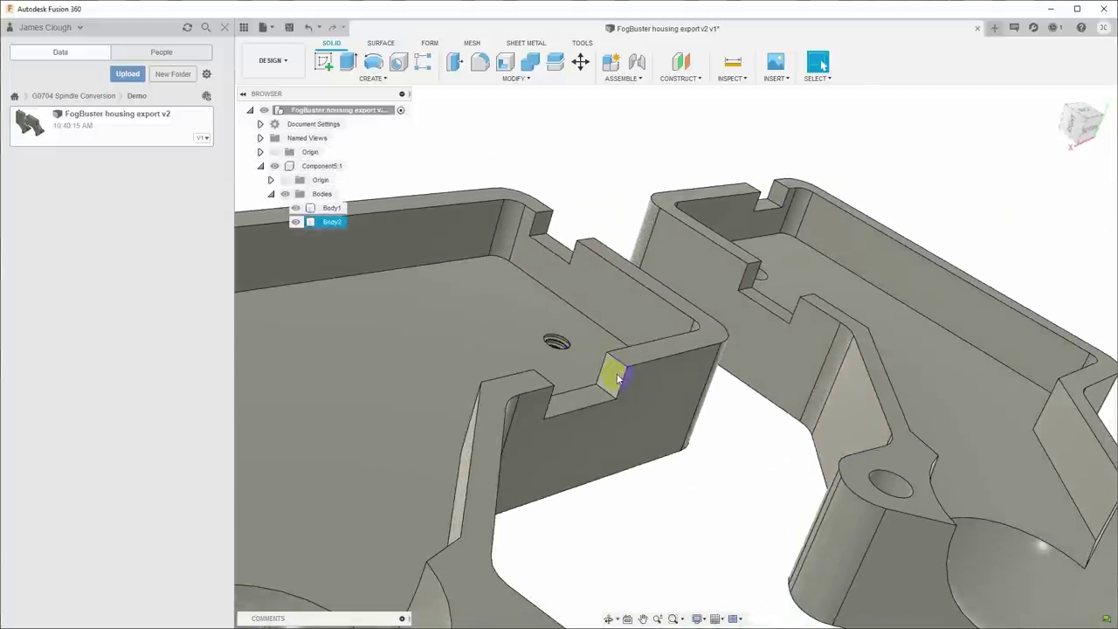
right_click(614, 377)
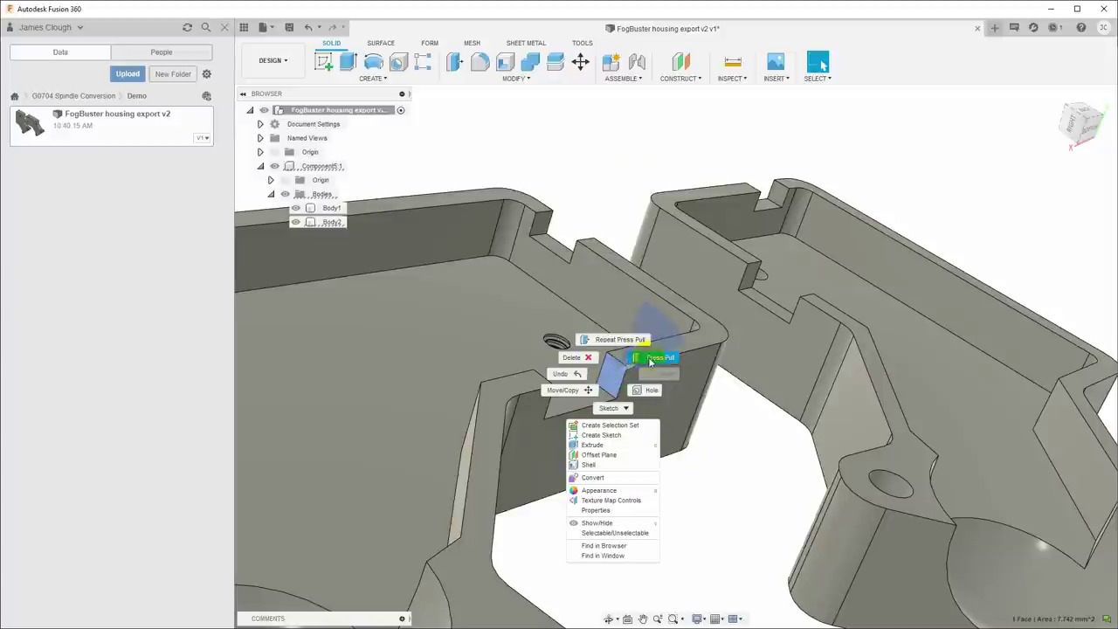
click(649, 362)
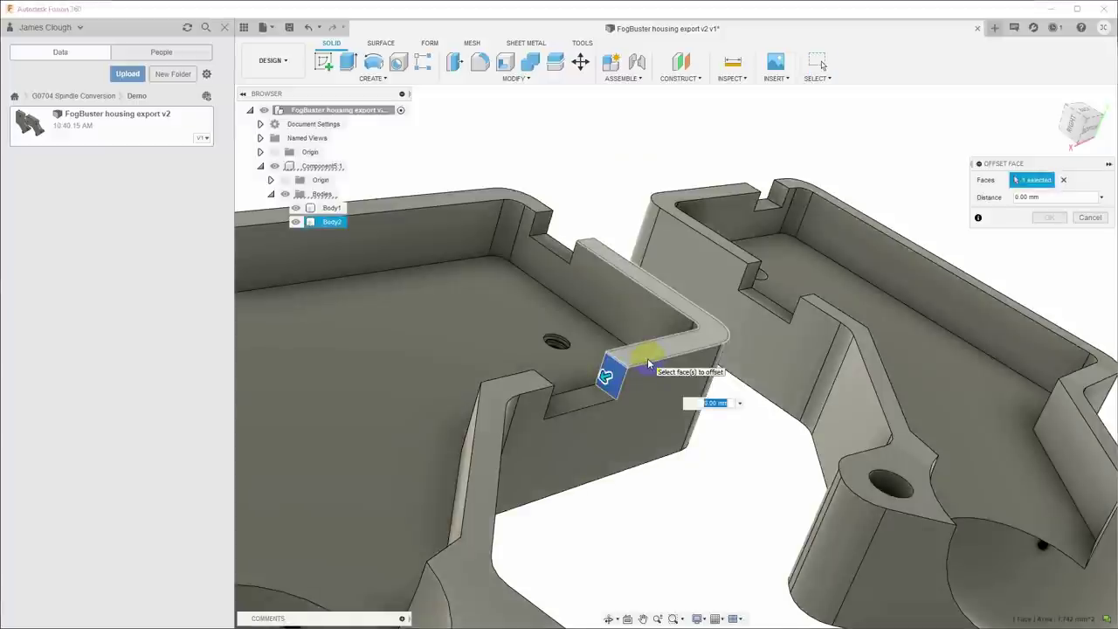
key(Escape)
shift+middle_drag(649, 364, 599, 392)
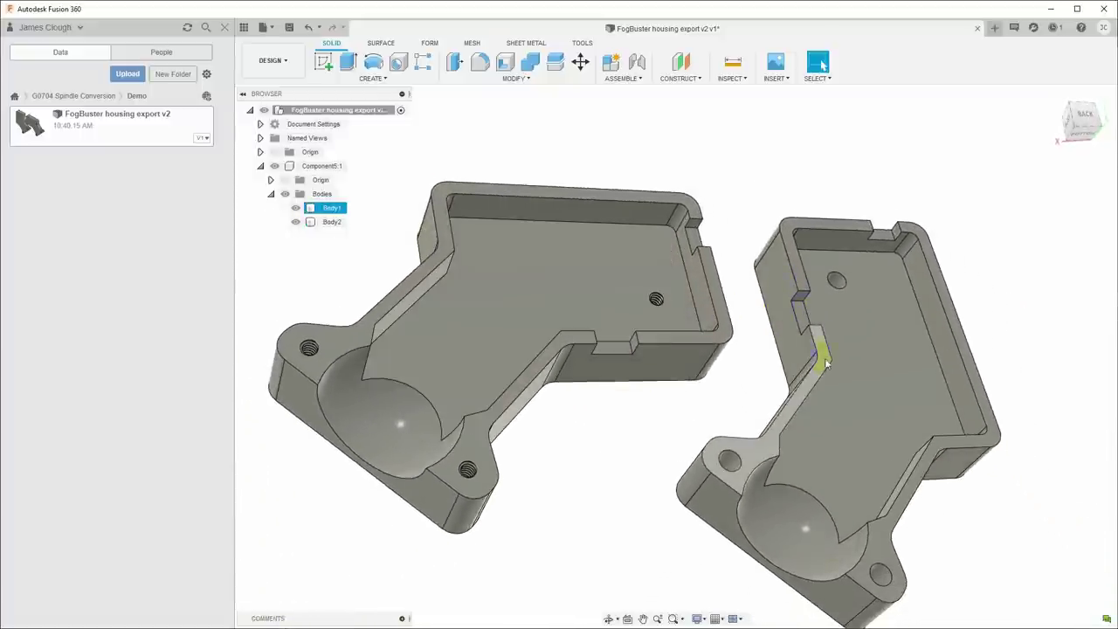
click(824, 365)
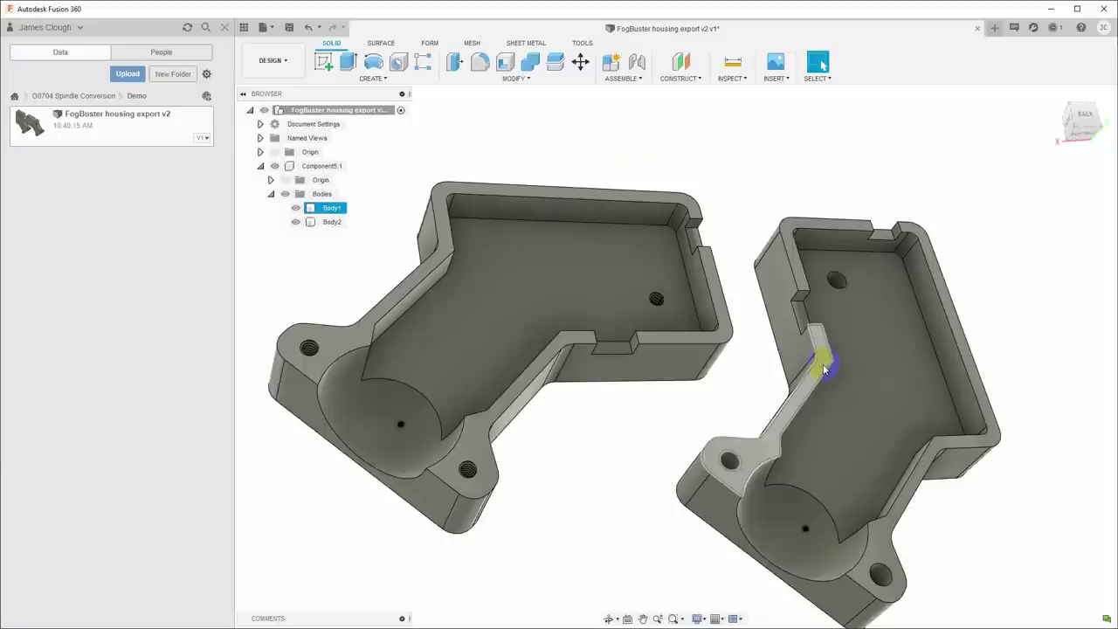
click(824, 367)
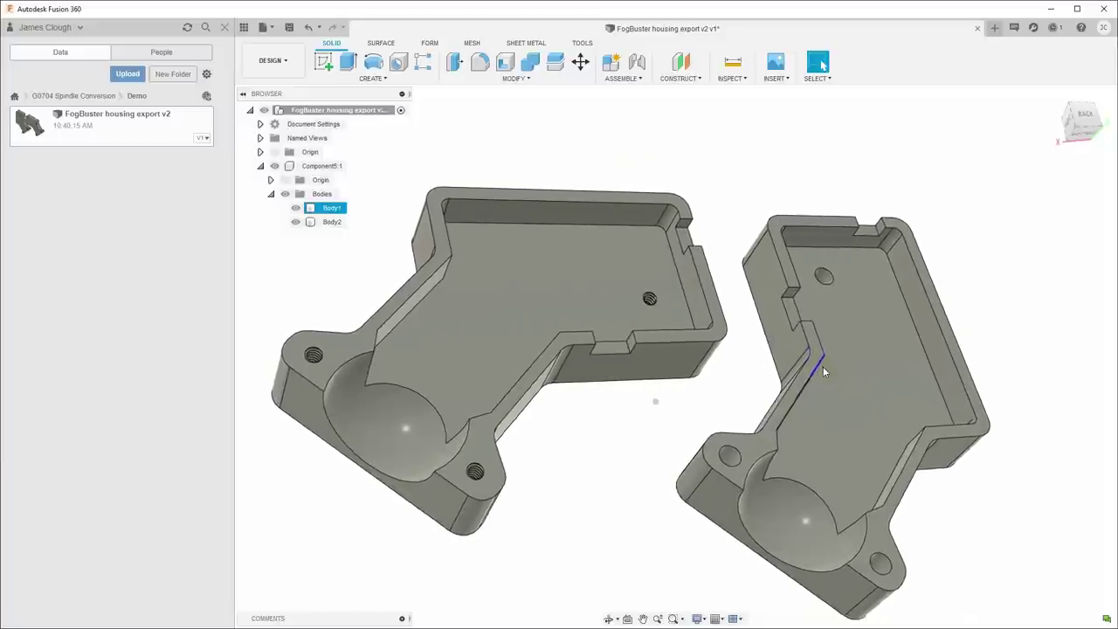
click(823, 367)
click(1055, 430)
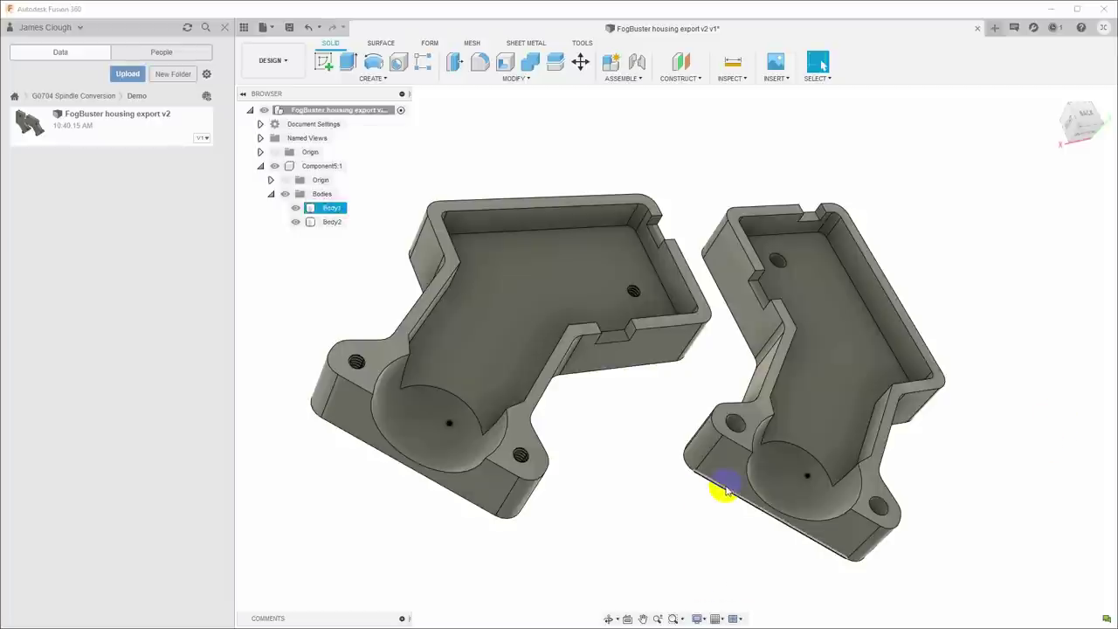
key(alt+Tab)
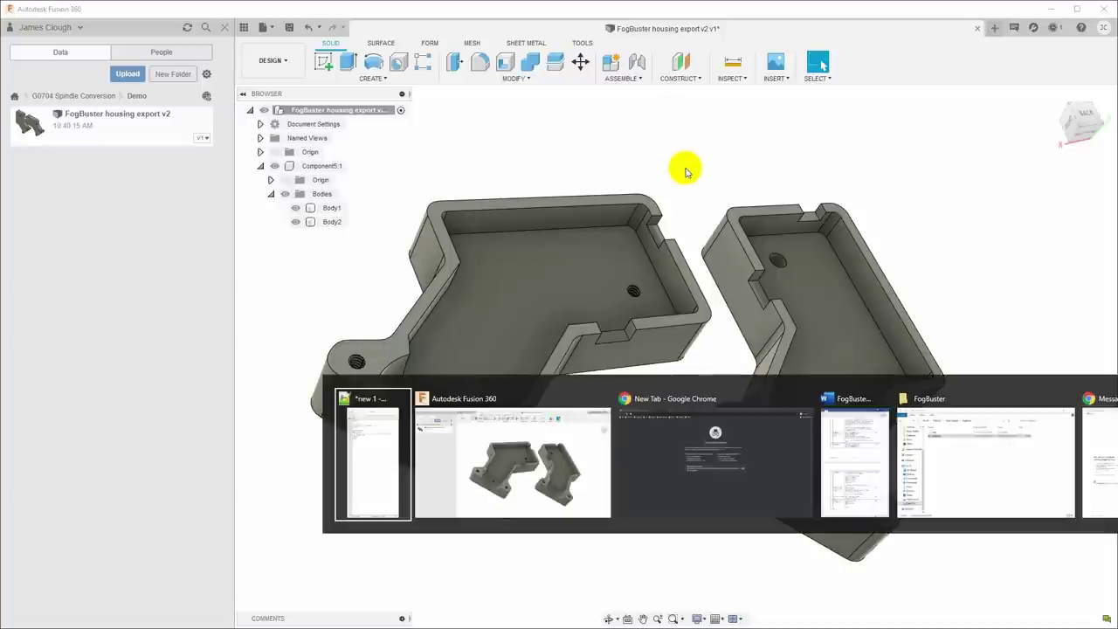
key(alt+Tab)
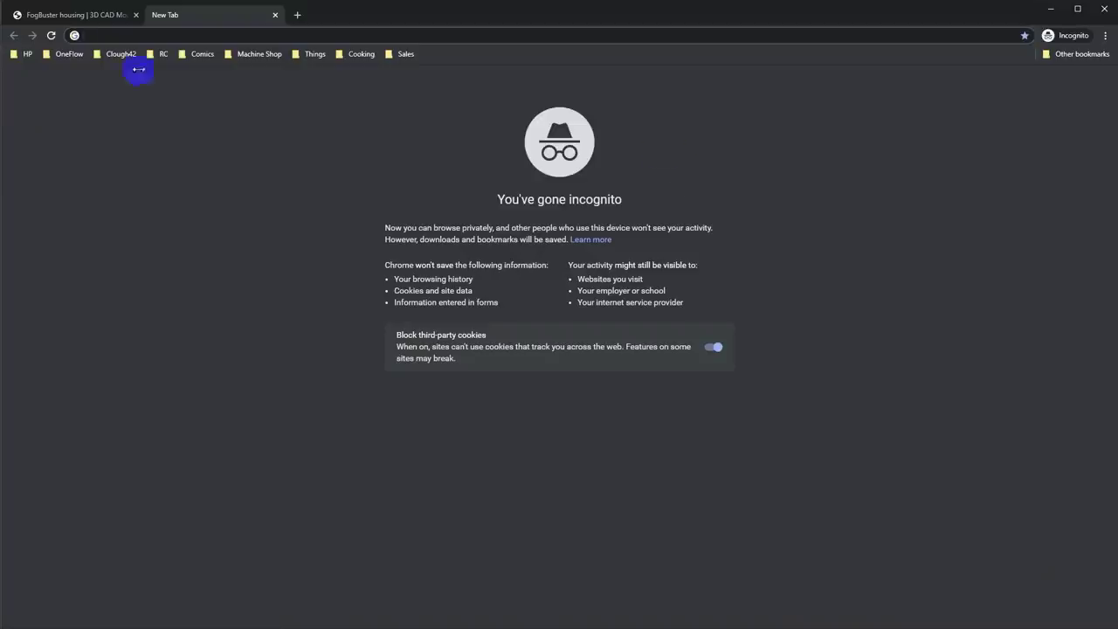
click(87, 16)
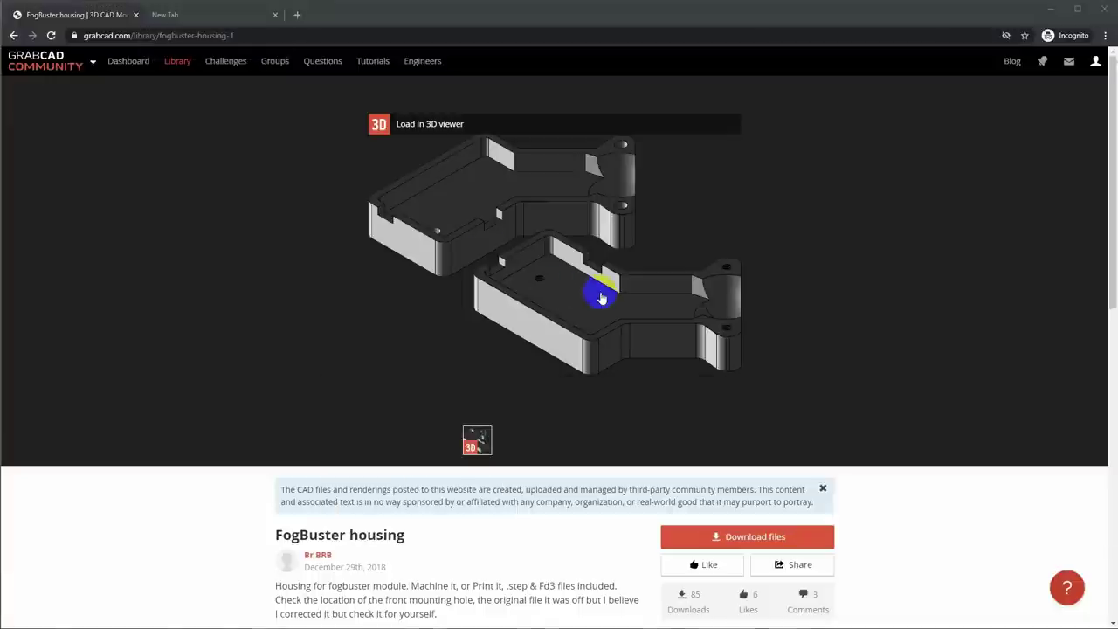
key(alt+Tab)
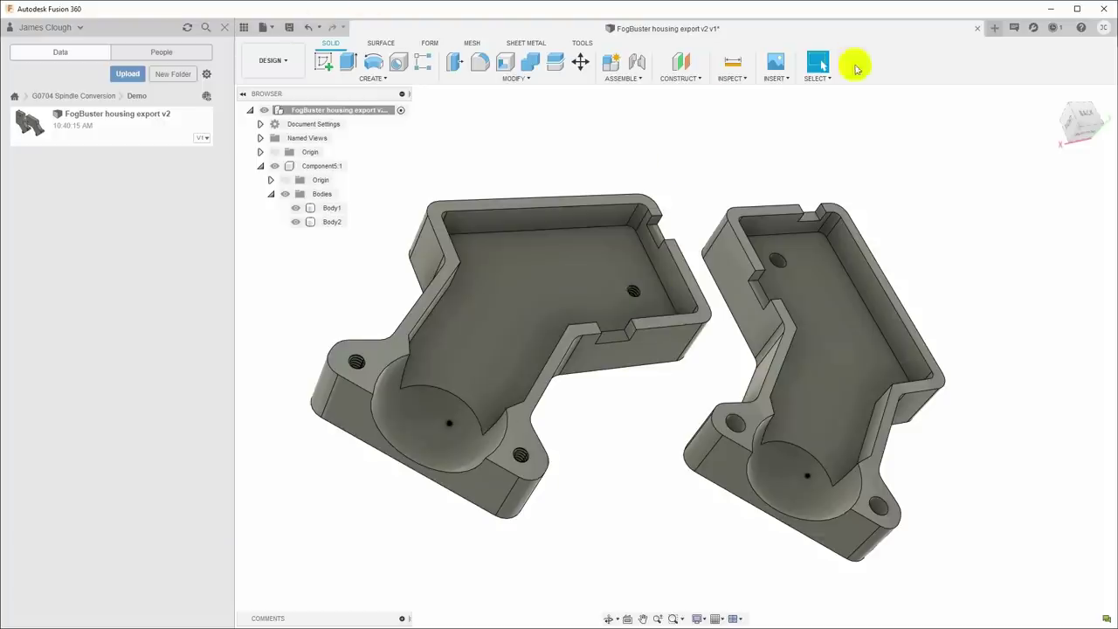
- Start a new design and sketch a 2-point rectangle from the origin on an origin plane
click(263, 28)
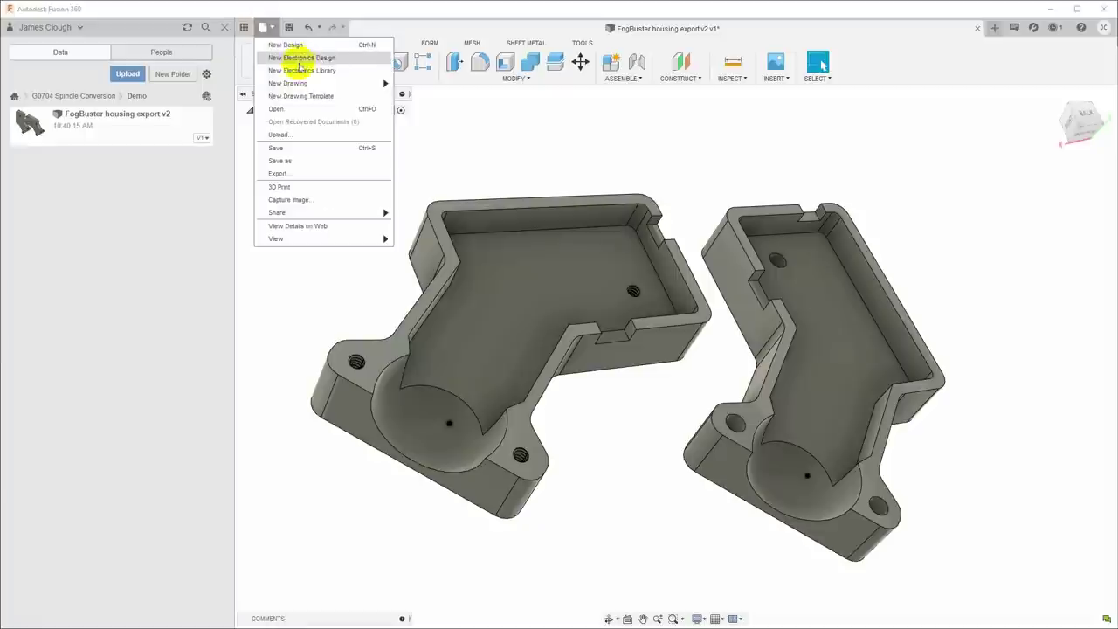
click(293, 42)
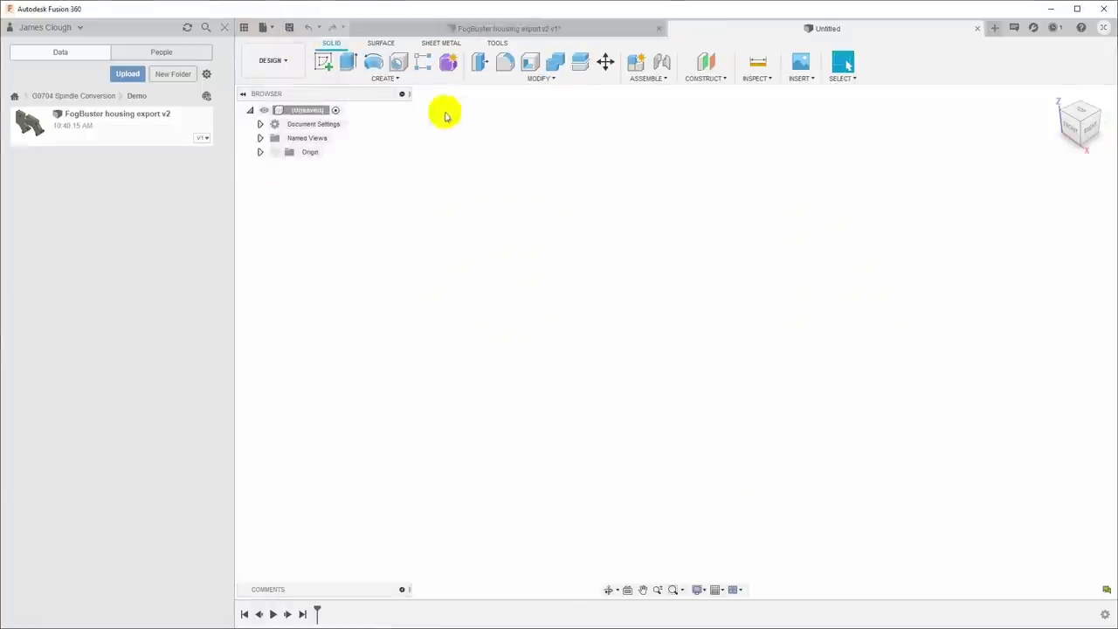
click(321, 61)
click(732, 342)
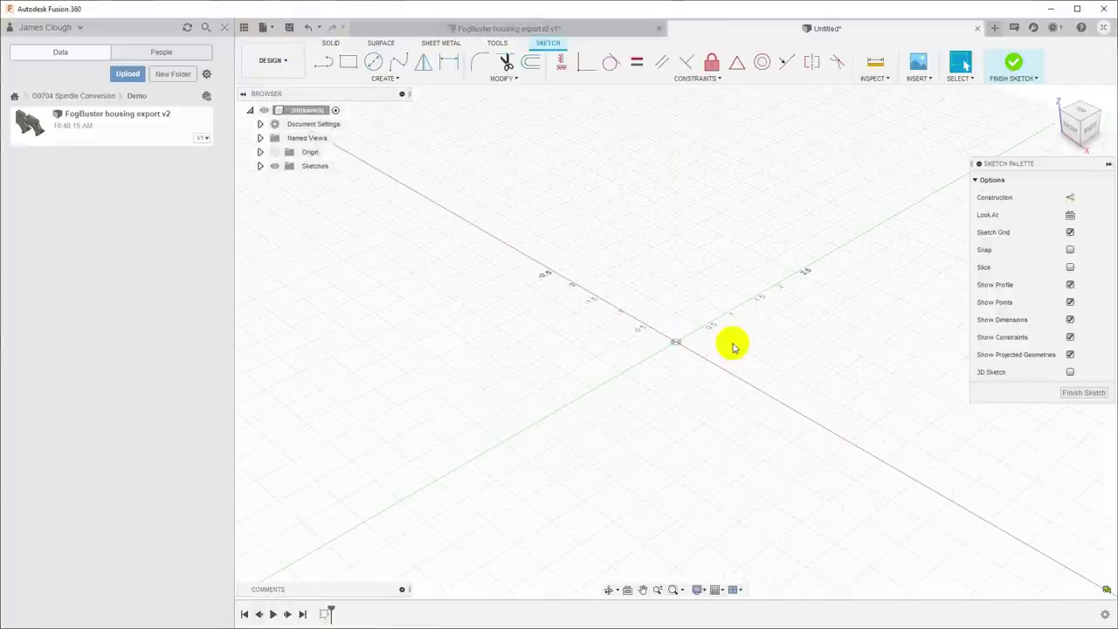
click(347, 63)
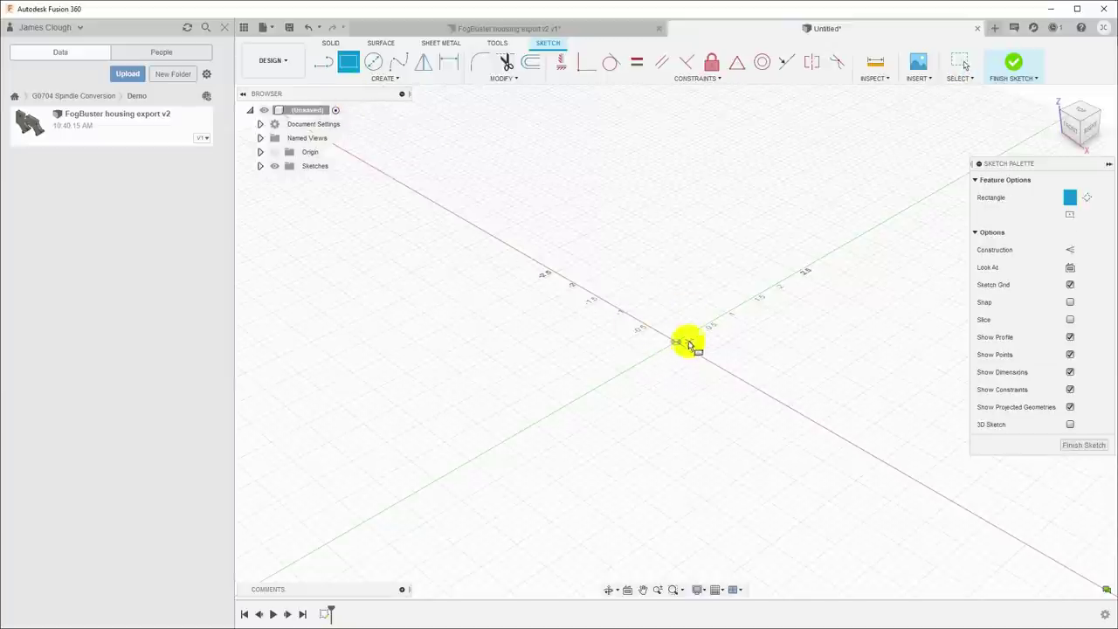
click(676, 342)
click(857, 354)
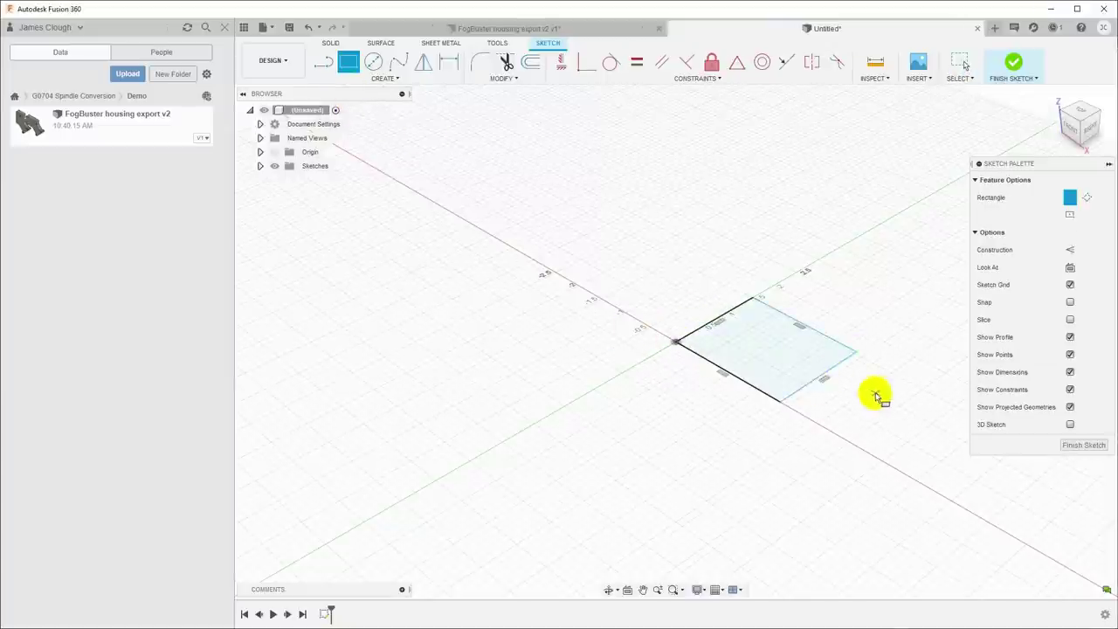
- Dimension the rectangle's long side to 1.5 in and short side to 1 in
key(d)
click(816, 332)
click(834, 313)
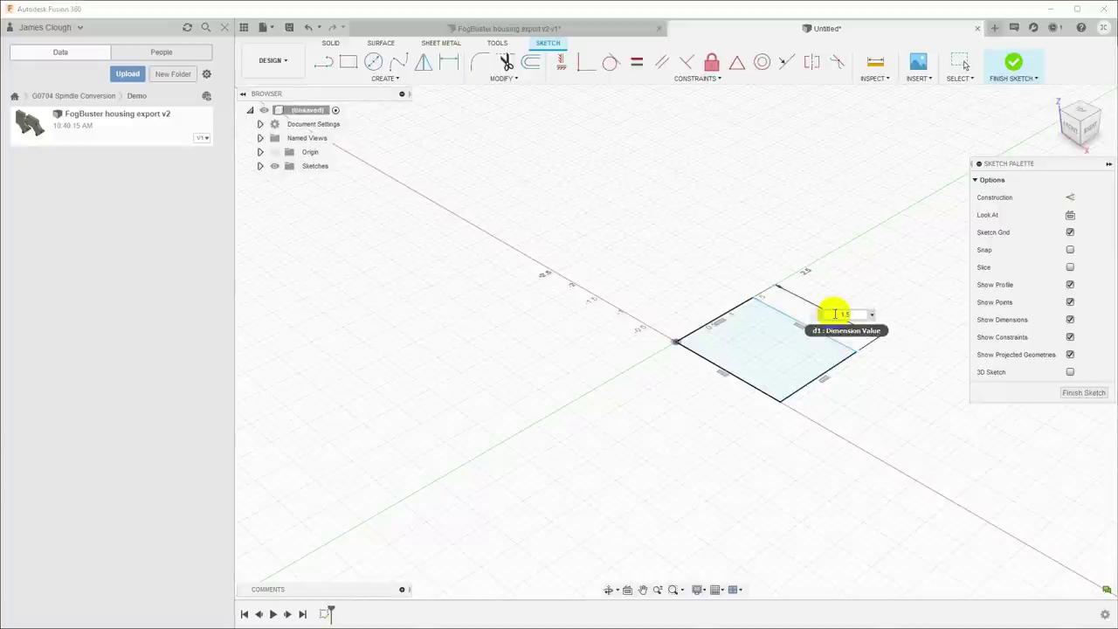
text(1.5)
key(Return)
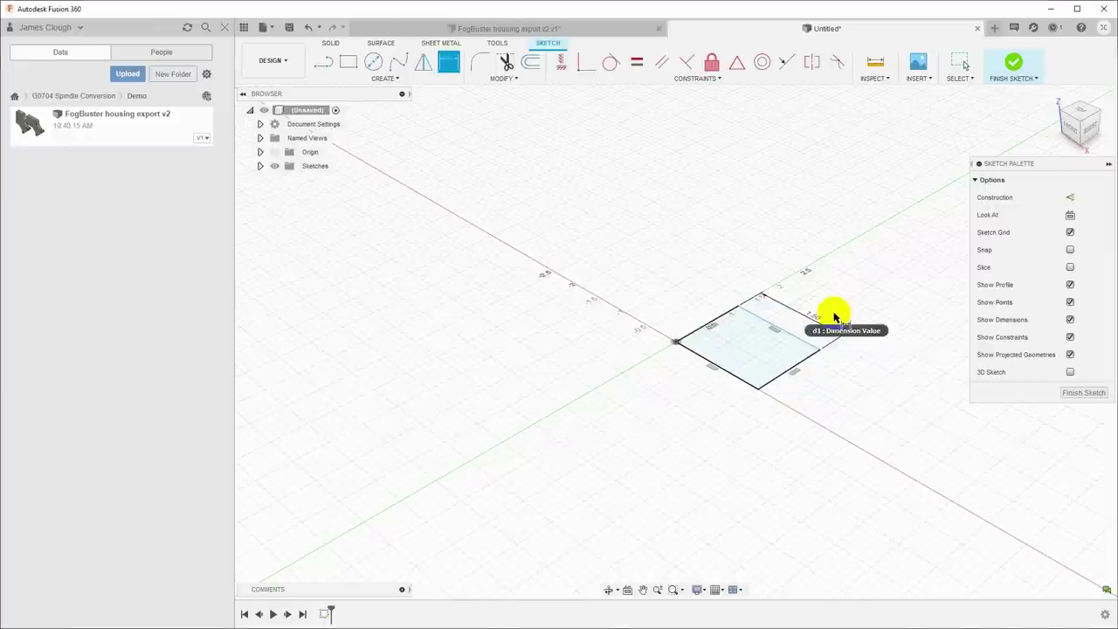
click(767, 384)
click(783, 391)
text(1)
key(Return)
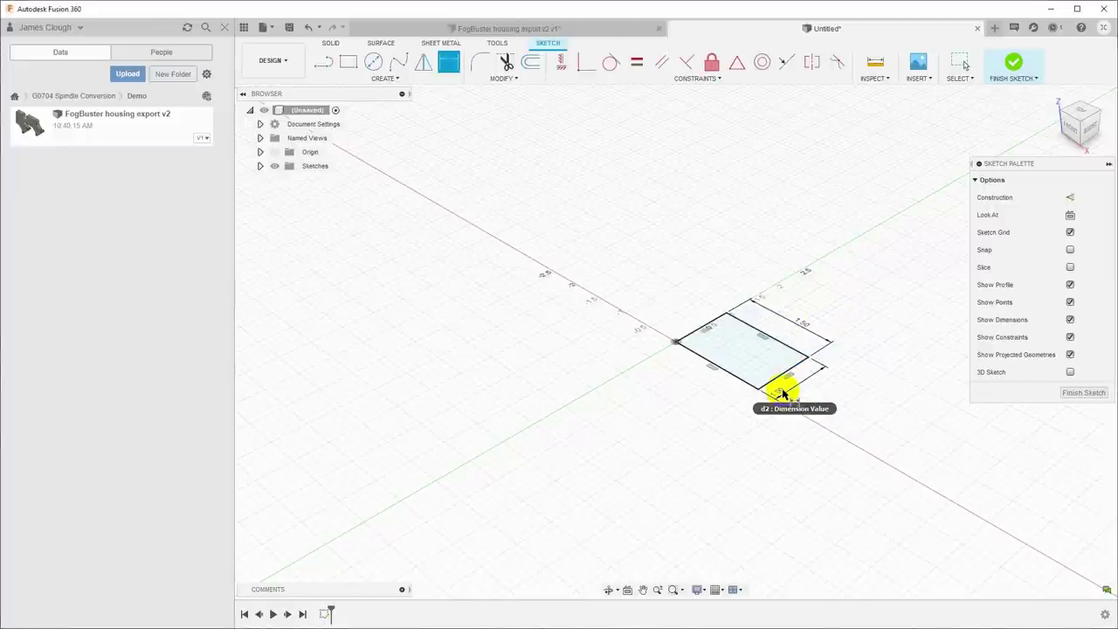
- Draw two crossing midpoint-to-midpoint construction lines inside the rectangle
click(260, 124)
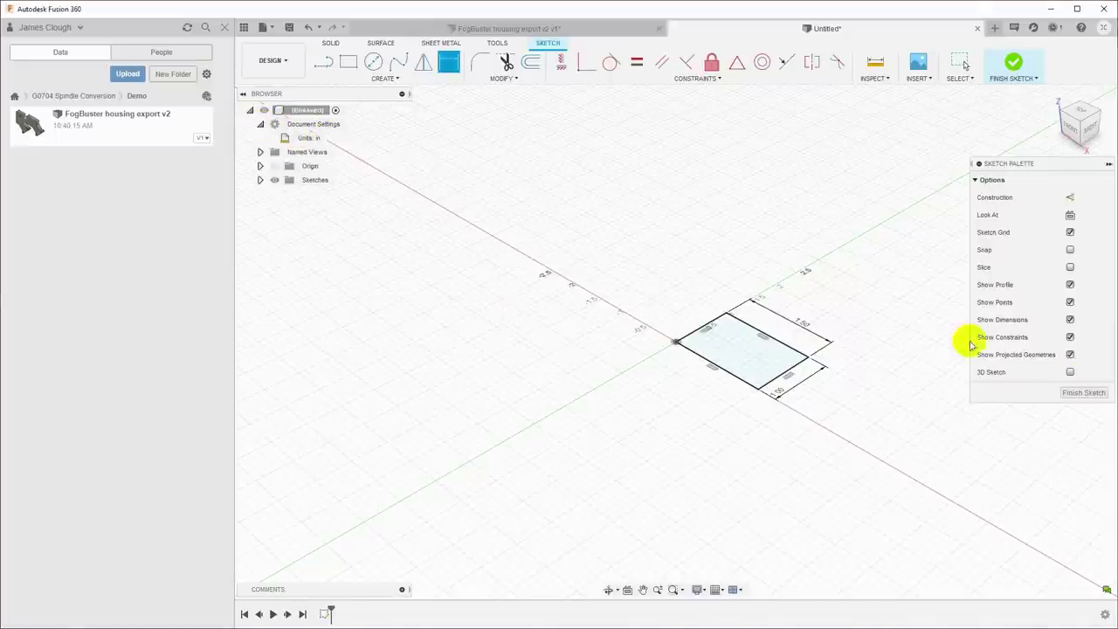
scroll(765, 356, up, 2)
scroll(765, 356, up, 3)
scroll(765, 356, down, 2)
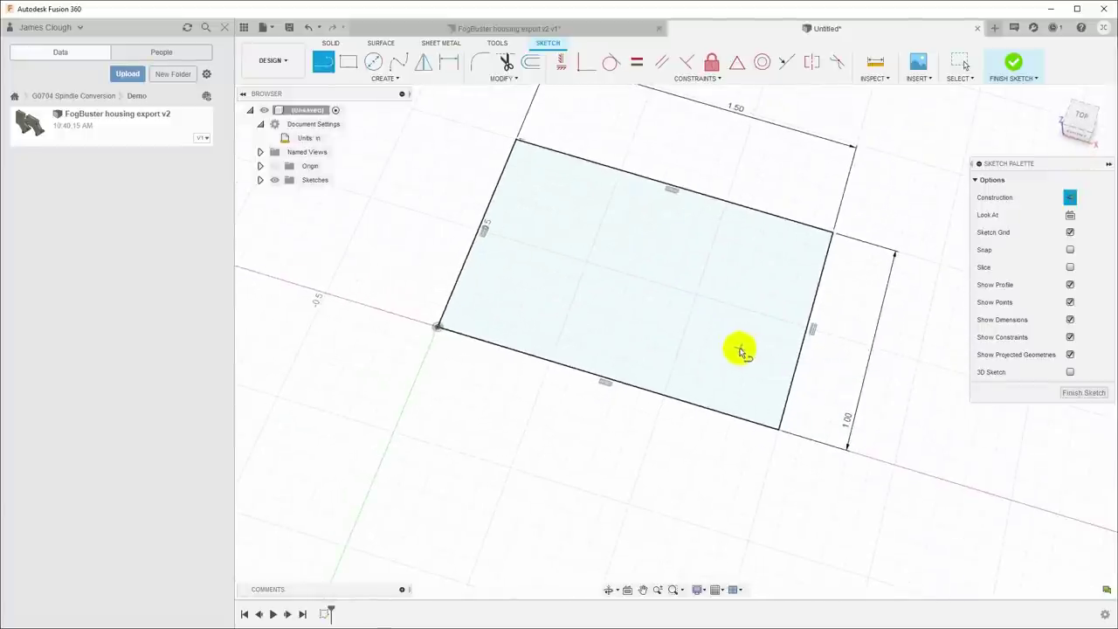
click(675, 189)
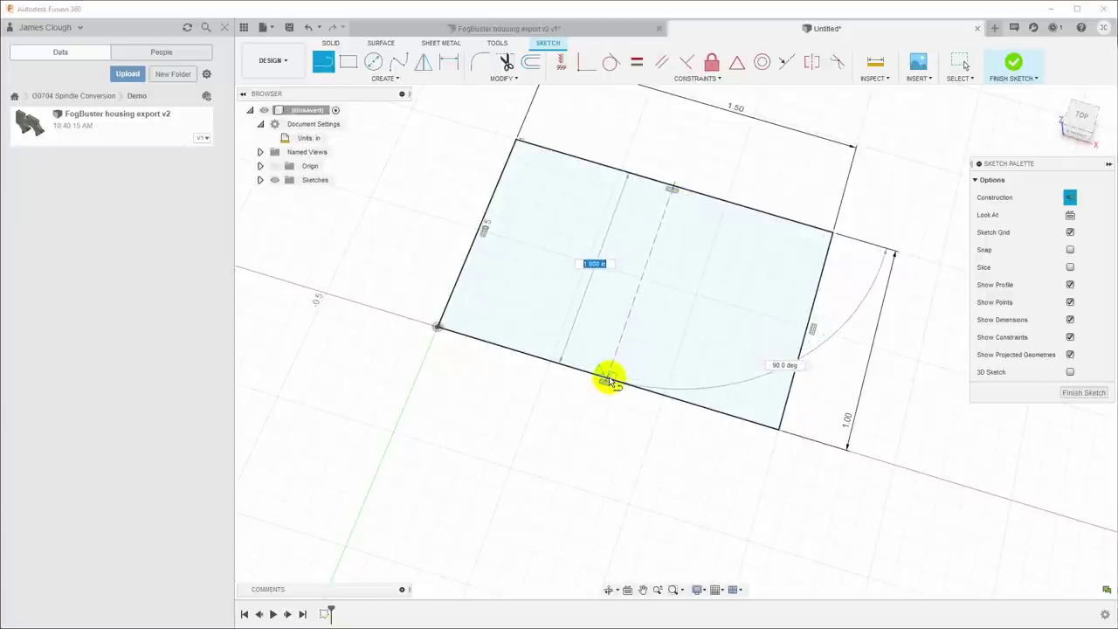
double_click(609, 380)
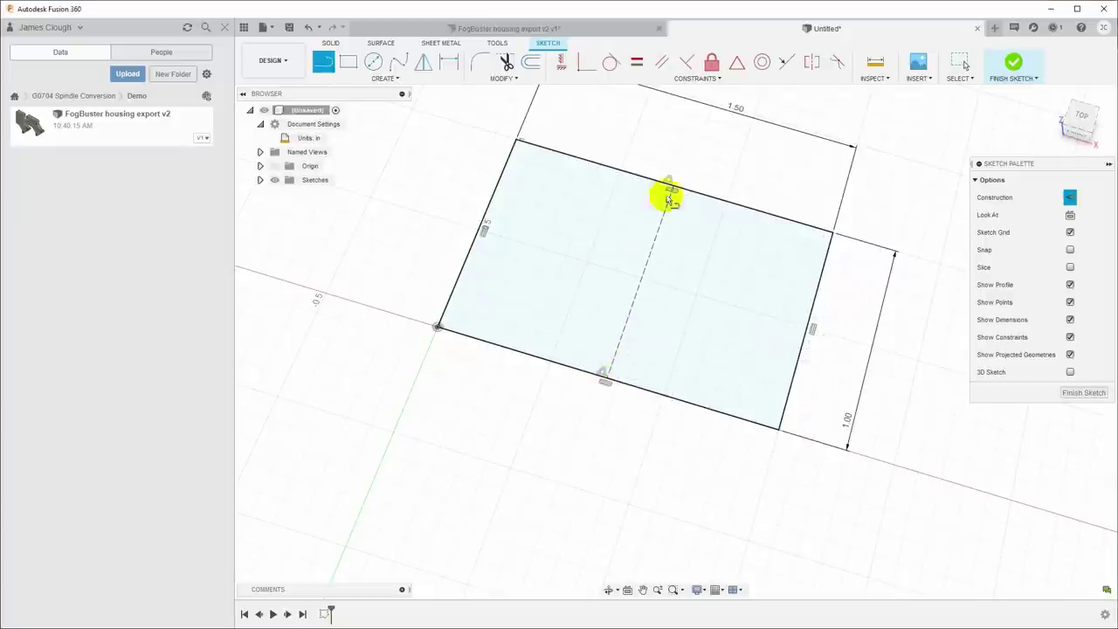
click(497, 195)
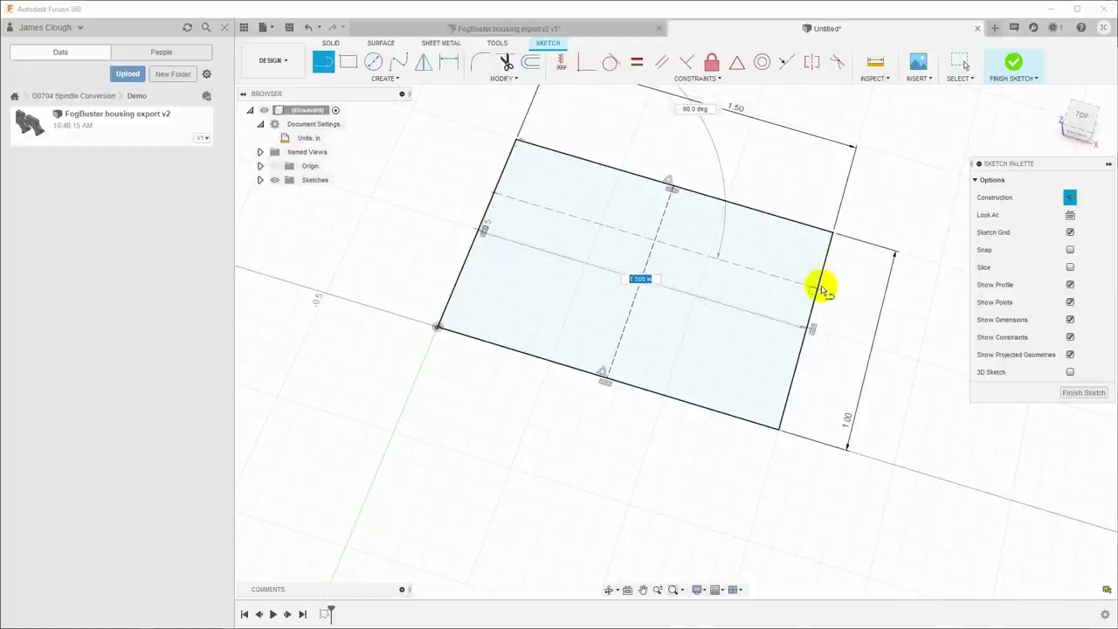
double_click(817, 290)
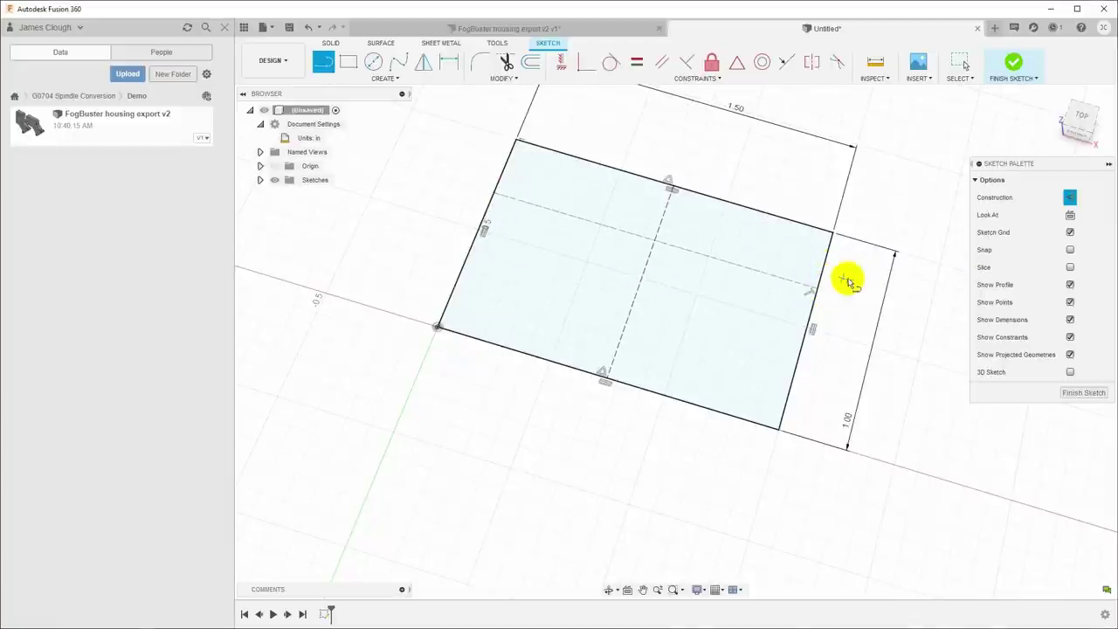
- Dimension the lengthwise construction line 0.375 in from the rectangle's top edge
key(d)
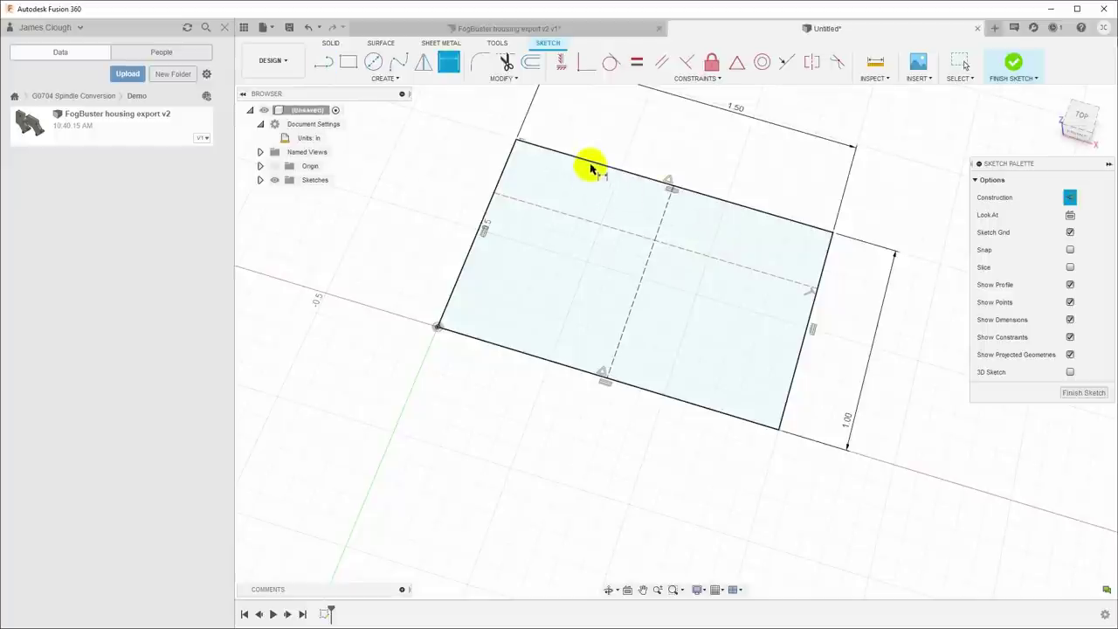
click(583, 159)
click(567, 217)
click(463, 166)
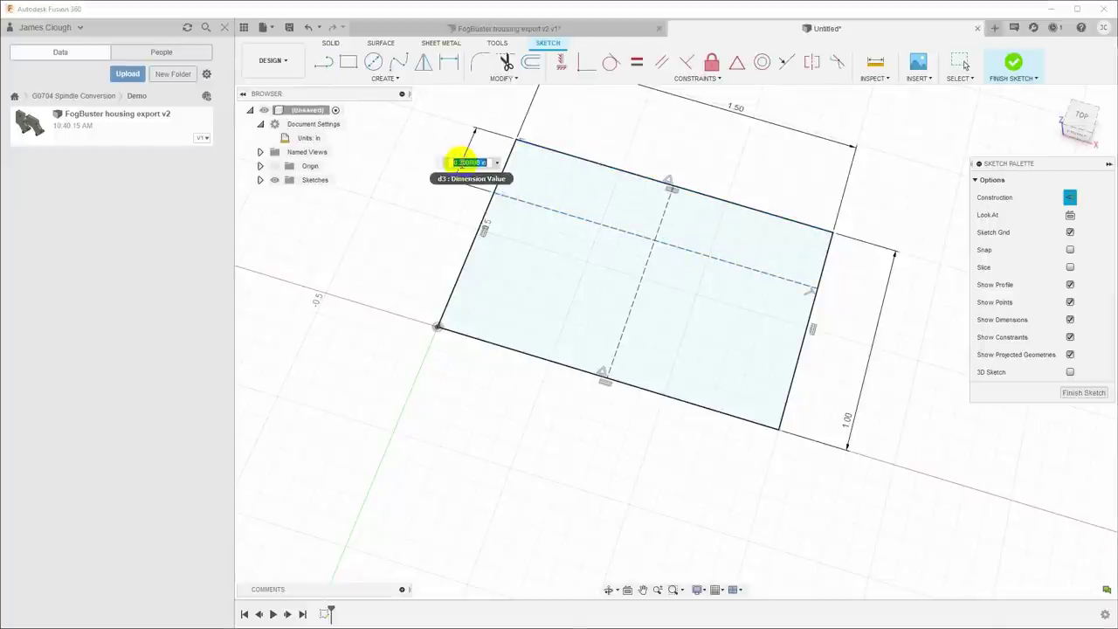
key(Return)
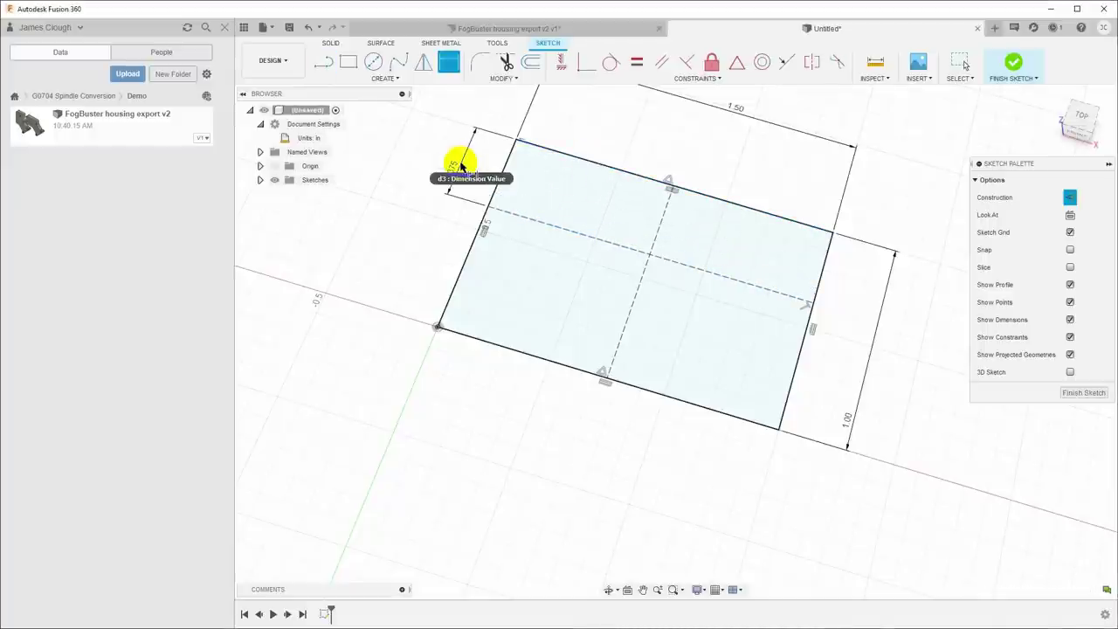
- Draw a small circle on the lengthwise construction line and mirror it across the crosswise centre line
key(c)
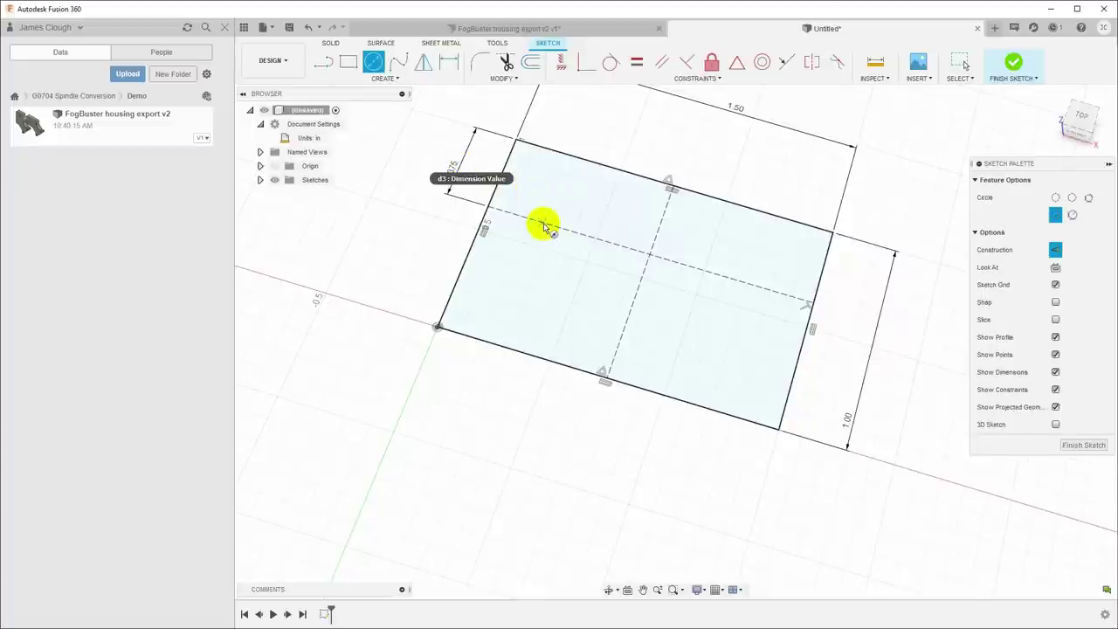
click(543, 227)
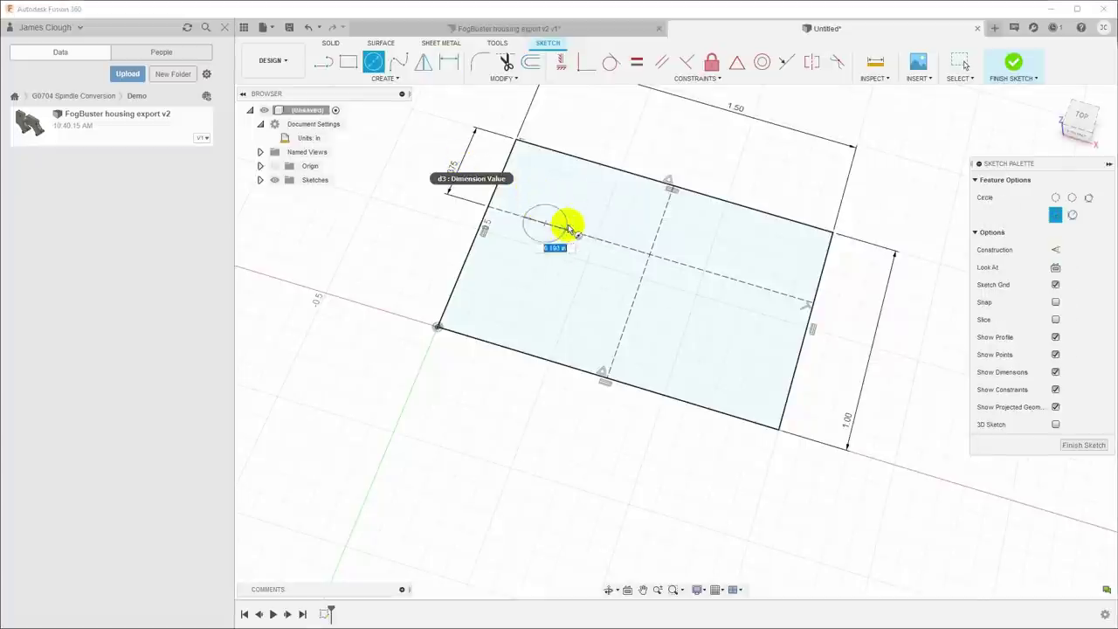
click(570, 228)
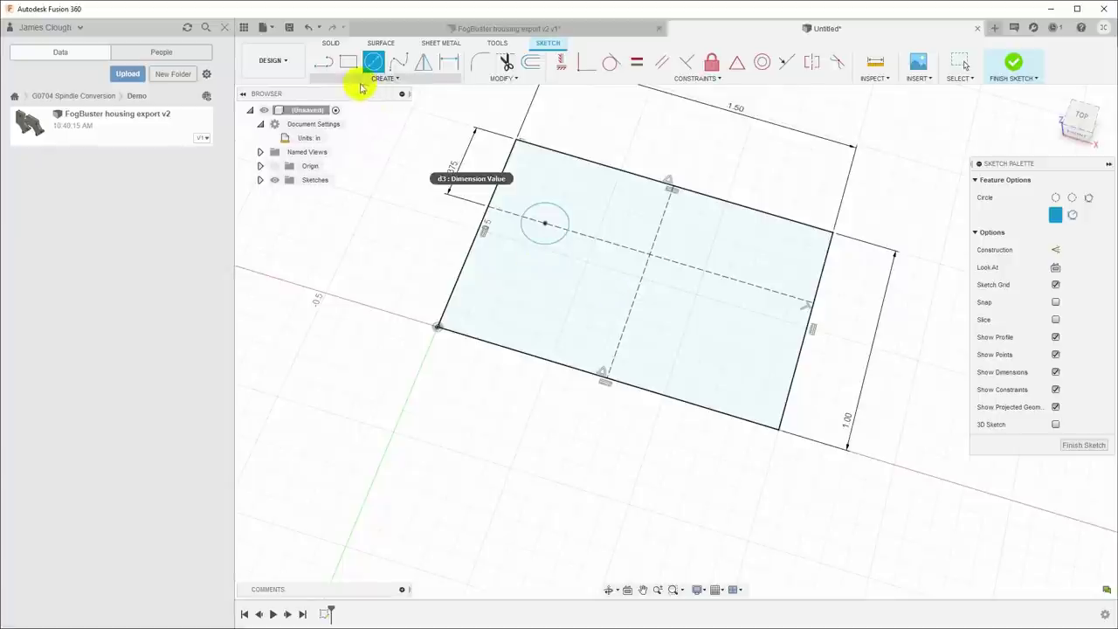
click(424, 64)
click(554, 243)
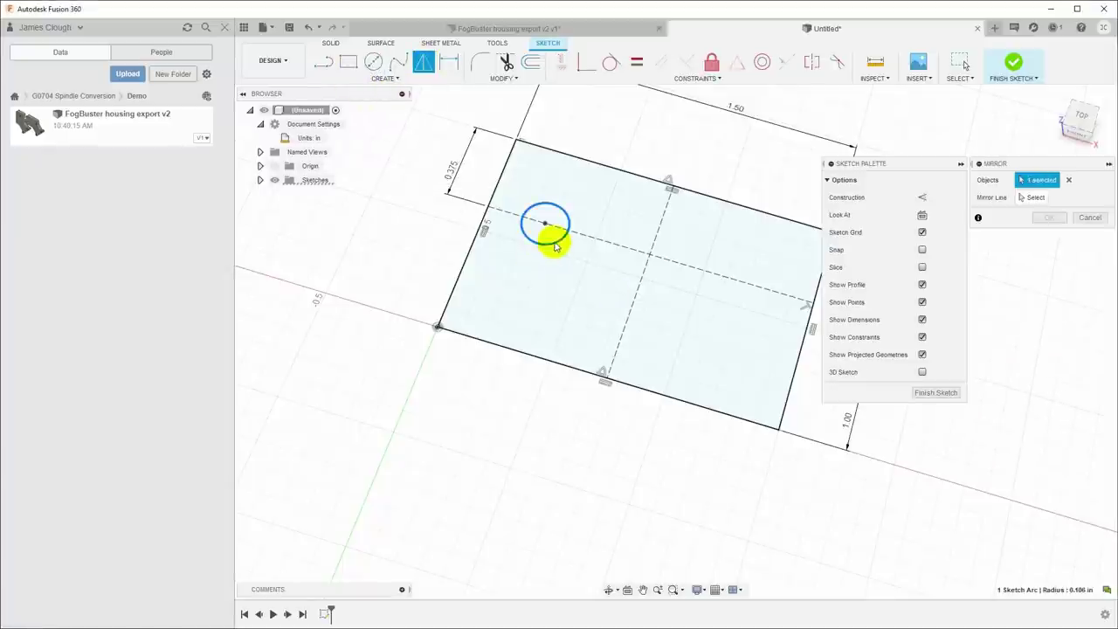
click(1036, 199)
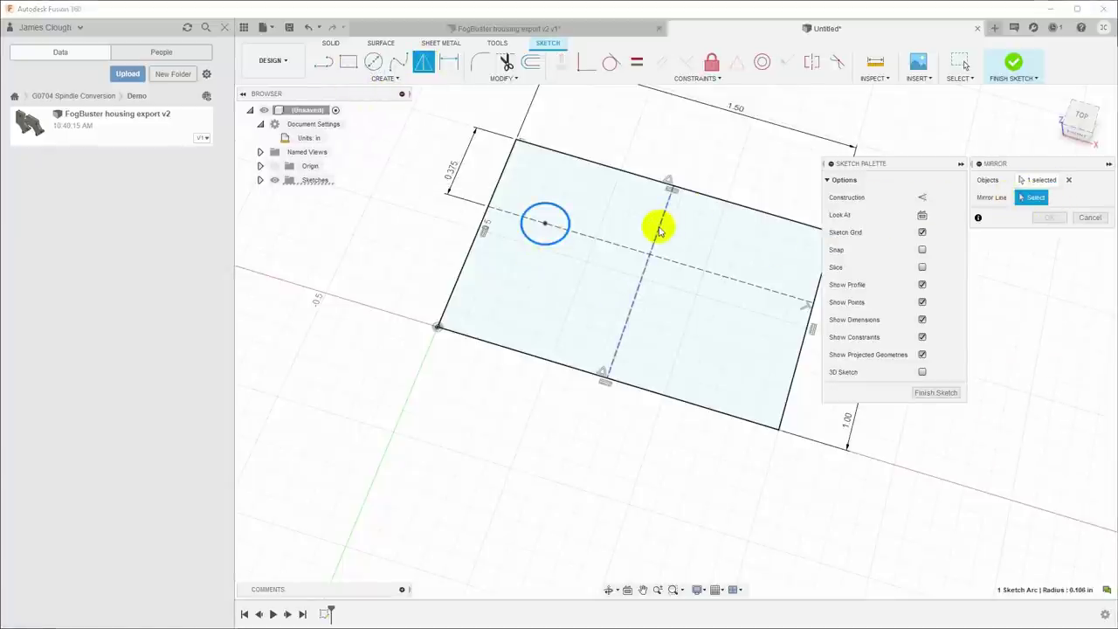
click(657, 225)
click(1047, 217)
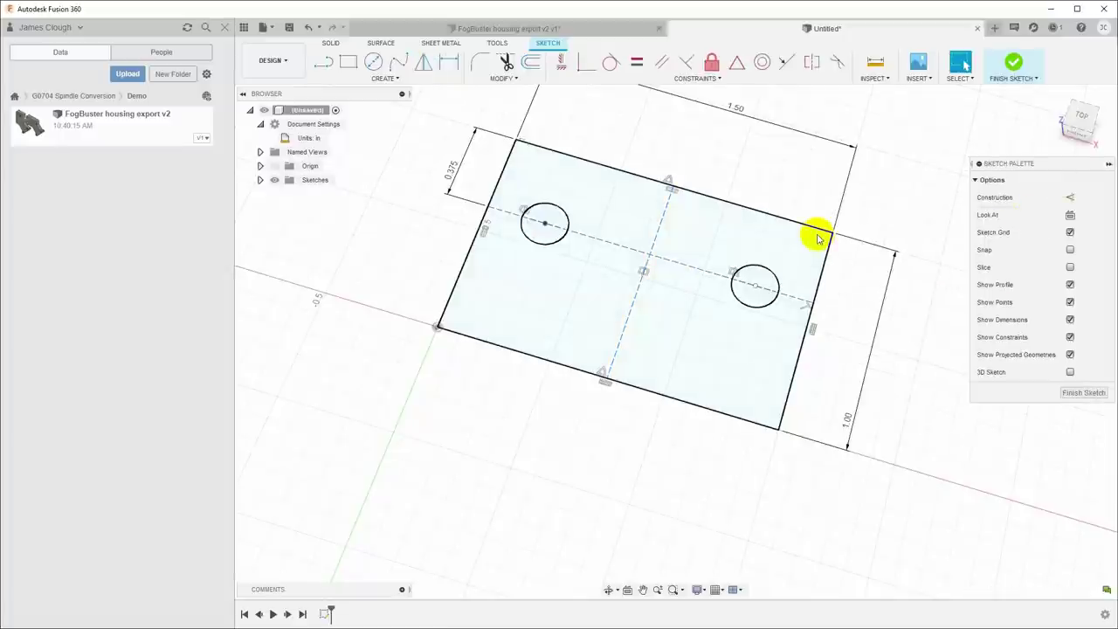
- Dimension the two circle centres 1.00 in apart
click(544, 225)
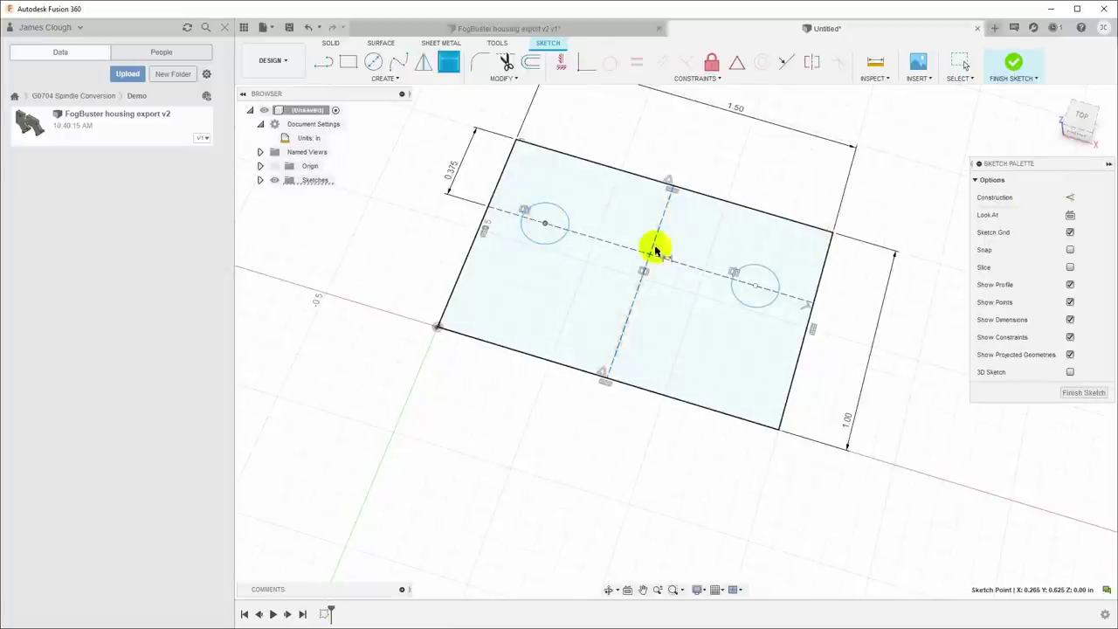
click(756, 284)
click(756, 178)
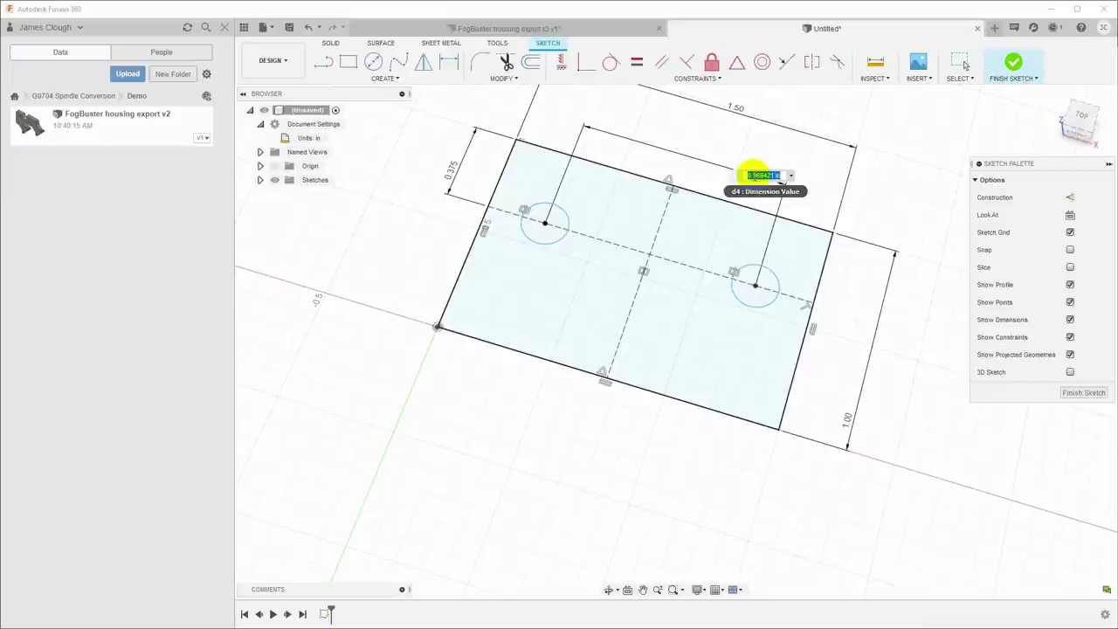
text(1)
key(Return)
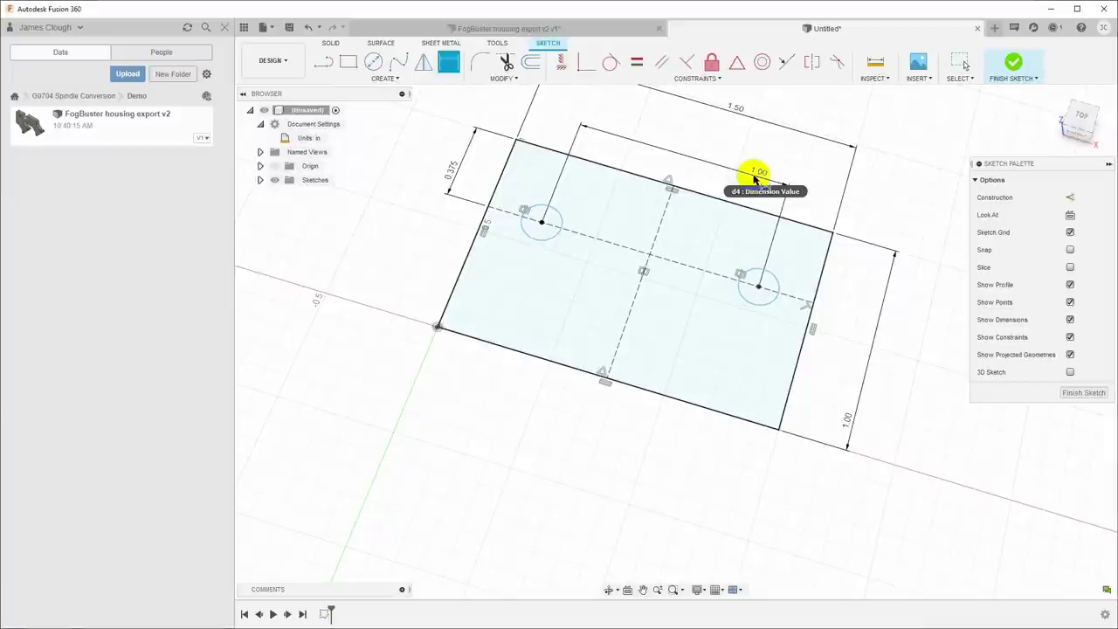
- Give the left circle a 0.196 diameter and finish the sketch
click(522, 236)
click(409, 274)
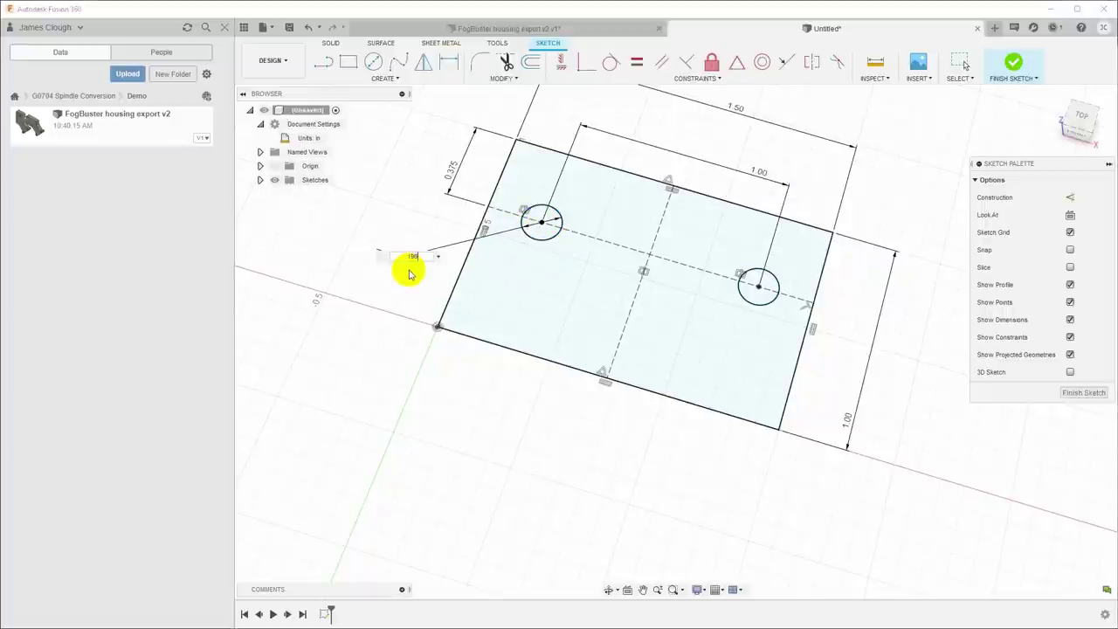
key(Return)
click(1060, 395)
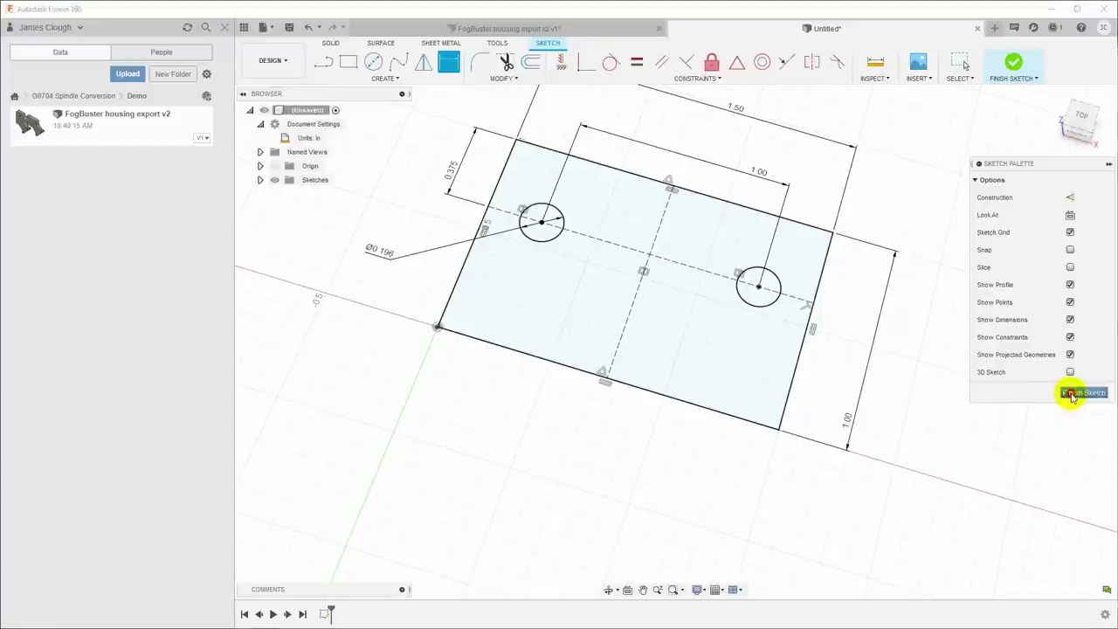
- Extrude the rectangle profile by 3 to form the solid block with two holes
right_click(681, 337)
click(678, 379)
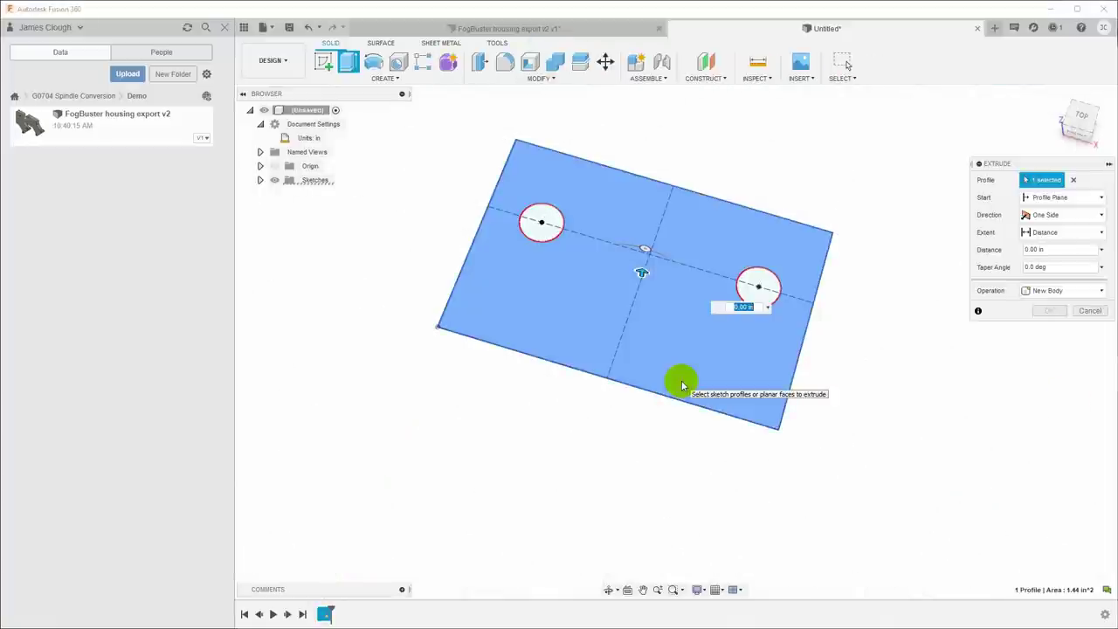
text(3)
key(Return)
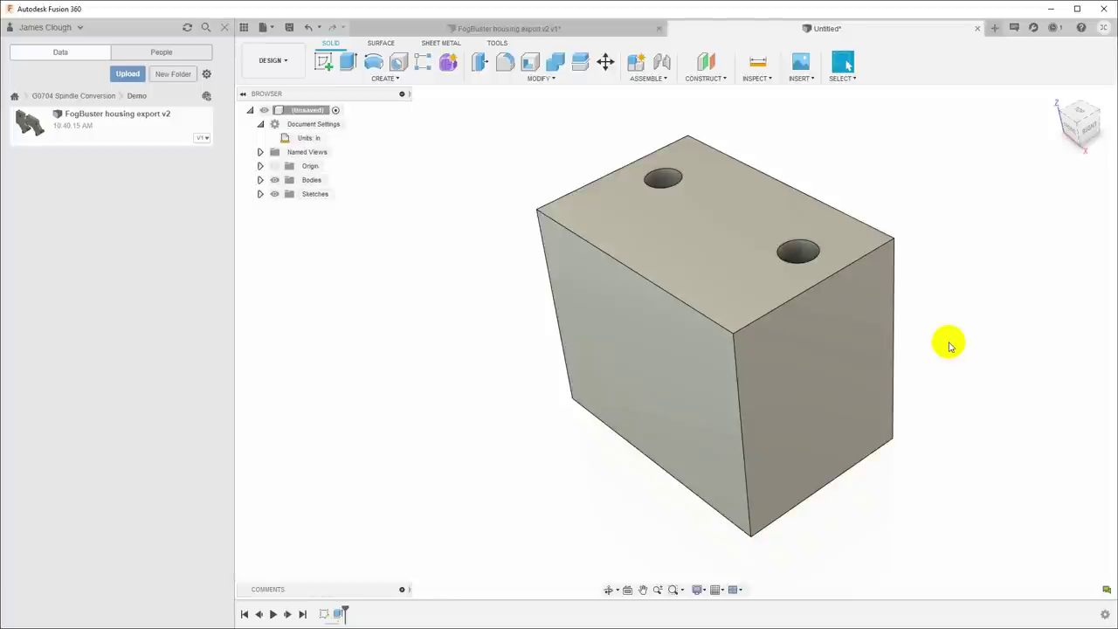
- Search 'loc-line' in a new browser tab and open the Loc-Line STEP CAD files listing
key(alt+Tab)
key(alt+Tab)
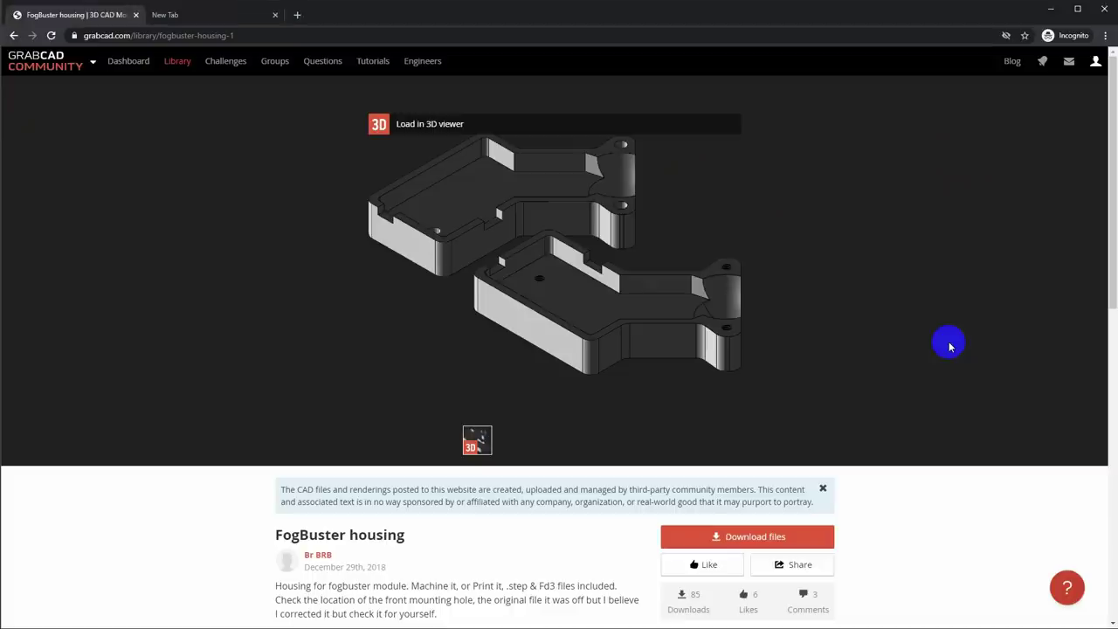
click(185, 15)
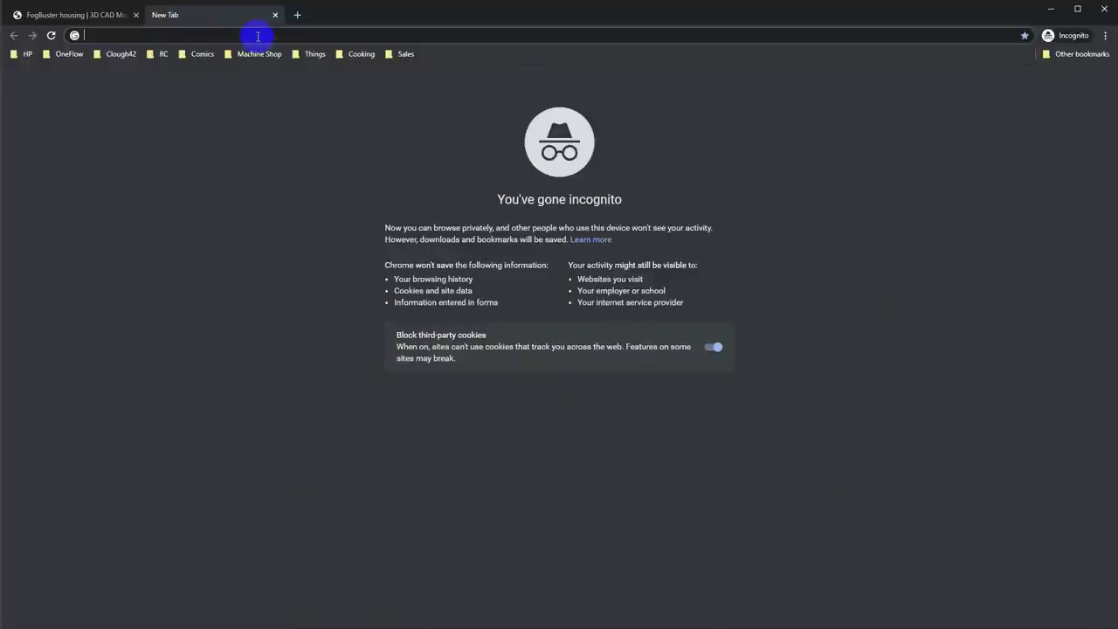
text(loc-line.com/home/cad/)
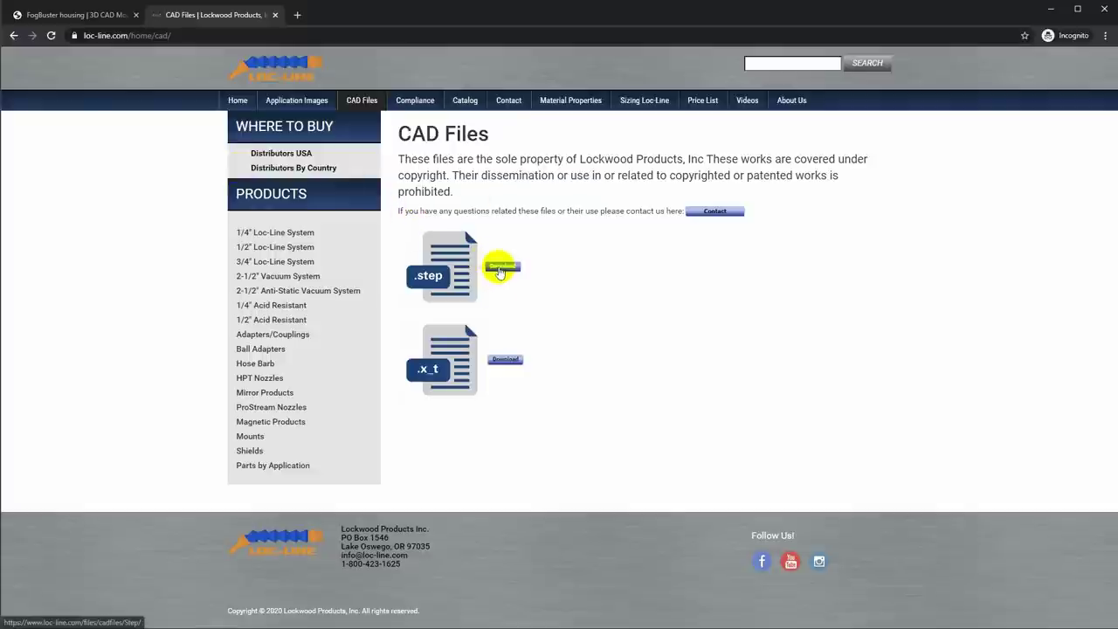
click(500, 271)
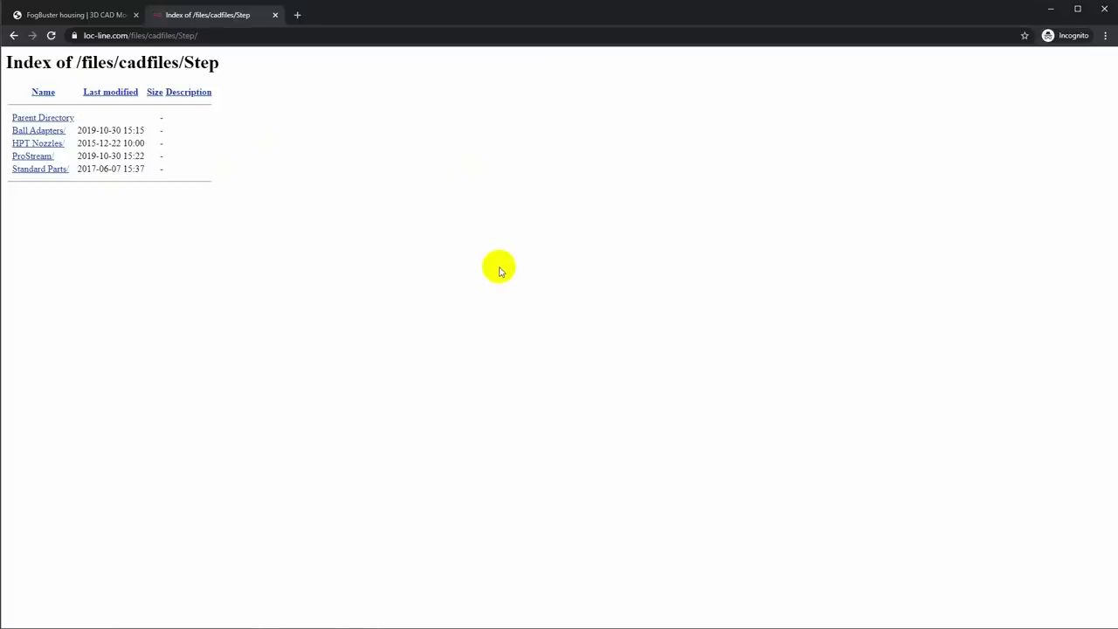
key(alt+Left)
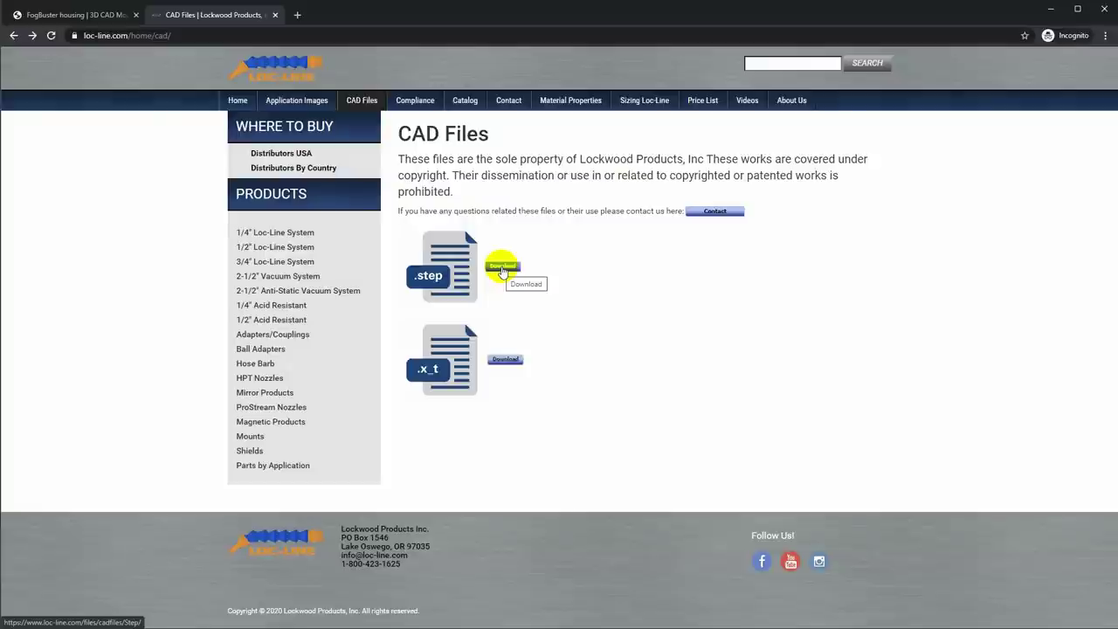
click(502, 269)
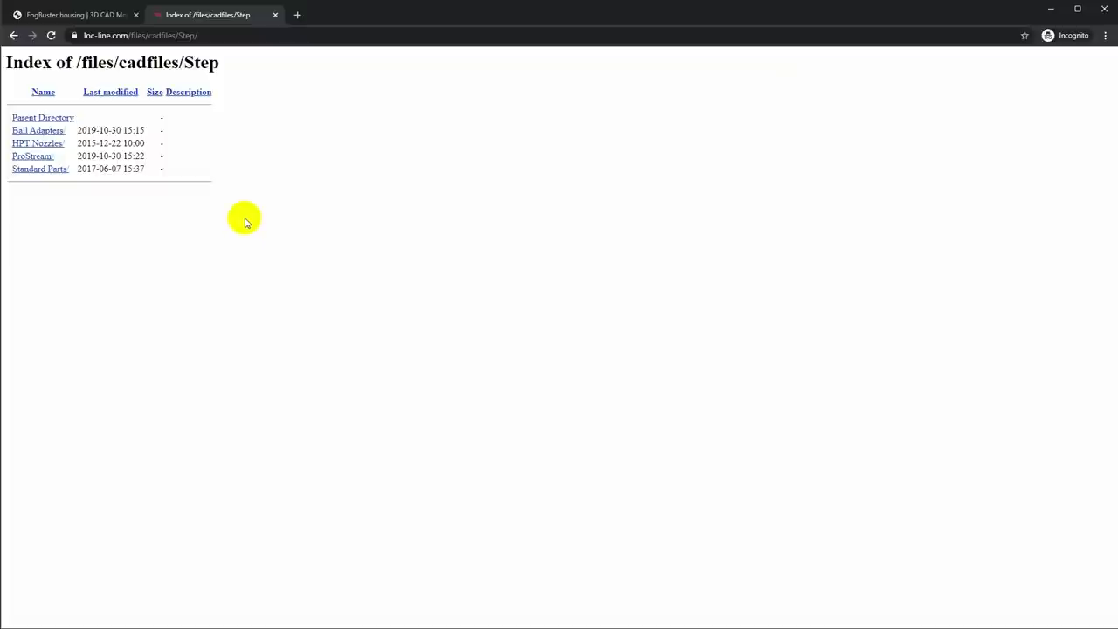
- Open Standard Parts > 1-2 System and download the 1-2 Element STEP file
click(49, 172)
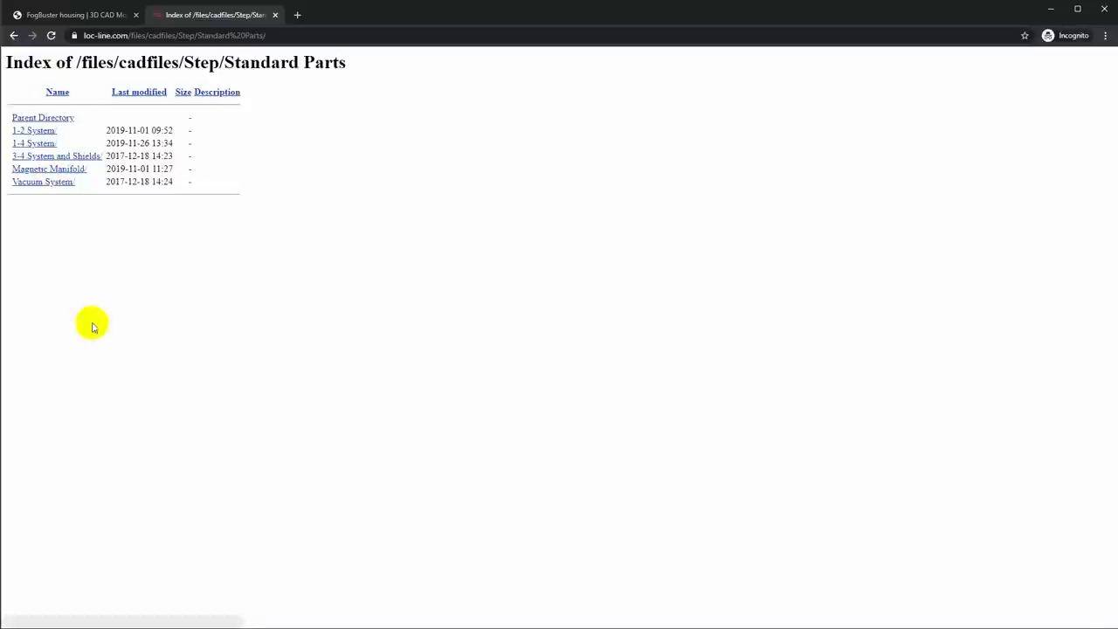
click(39, 131)
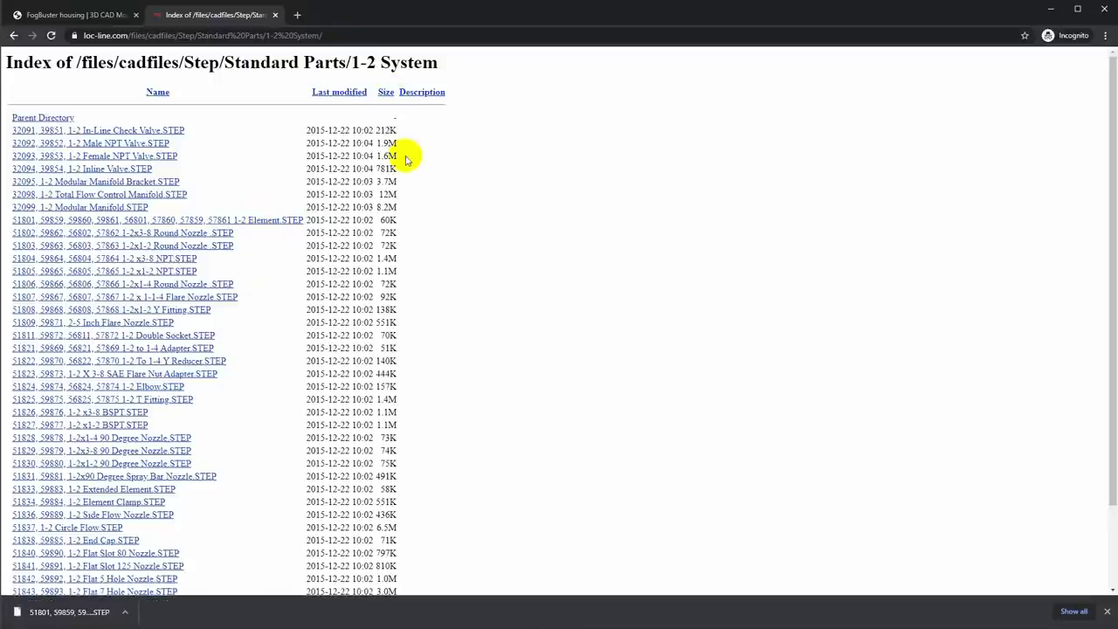
key(alt+Tab)
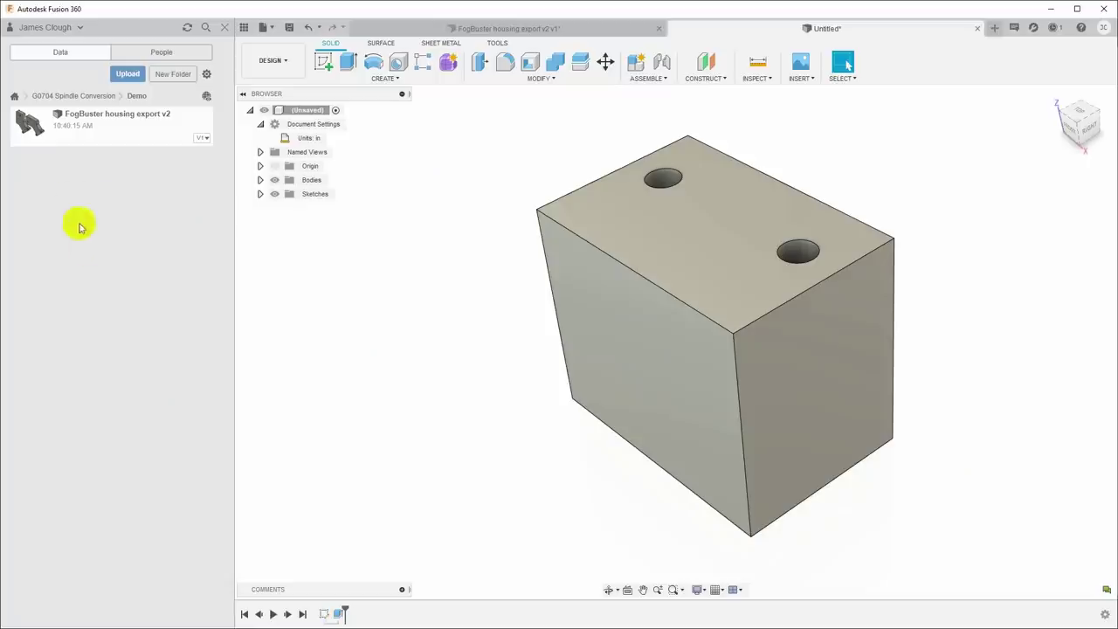
- Upload the downloaded 1-2 Element STEP file from the browser into the Demo project
click(128, 75)
key(alt+Tab)
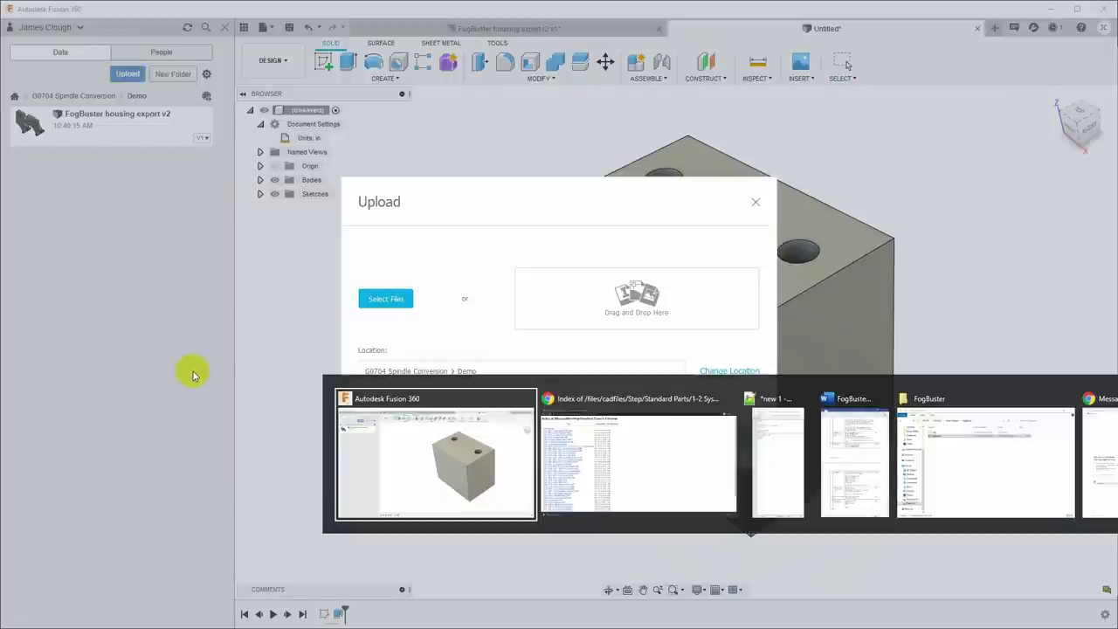
key(alt+Tab)
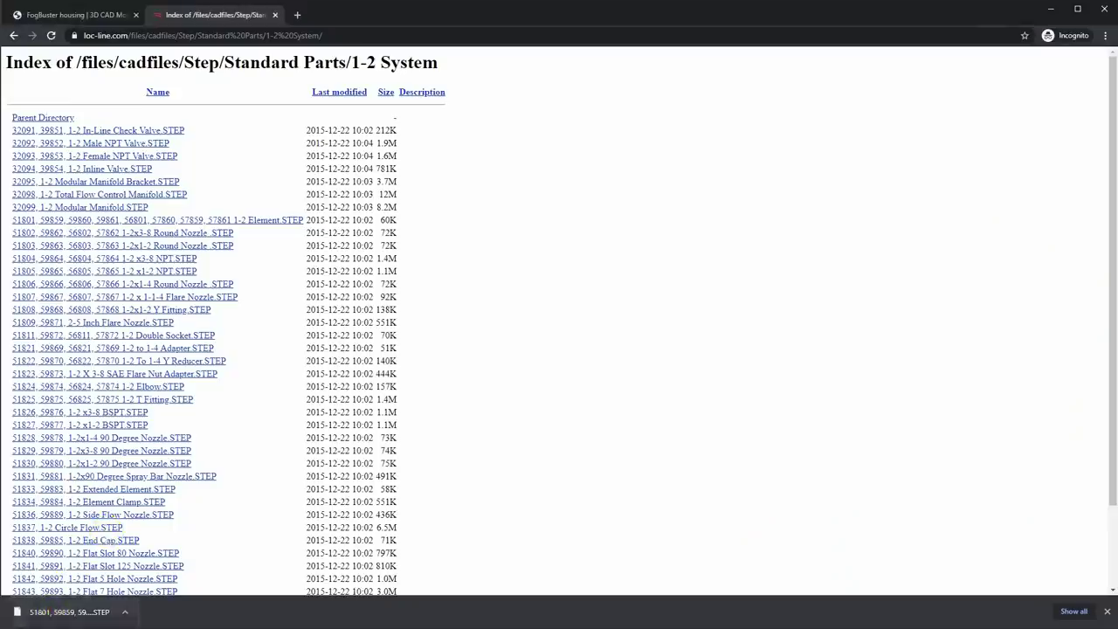
key(alt+Tab)
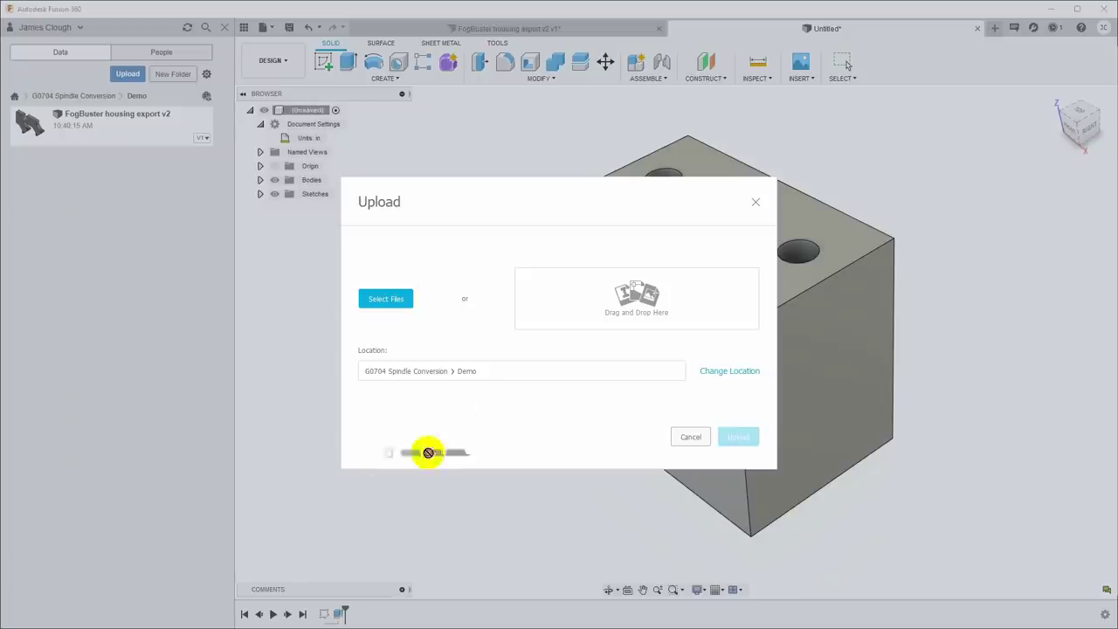
drag(428, 453, 563, 306)
click(739, 505)
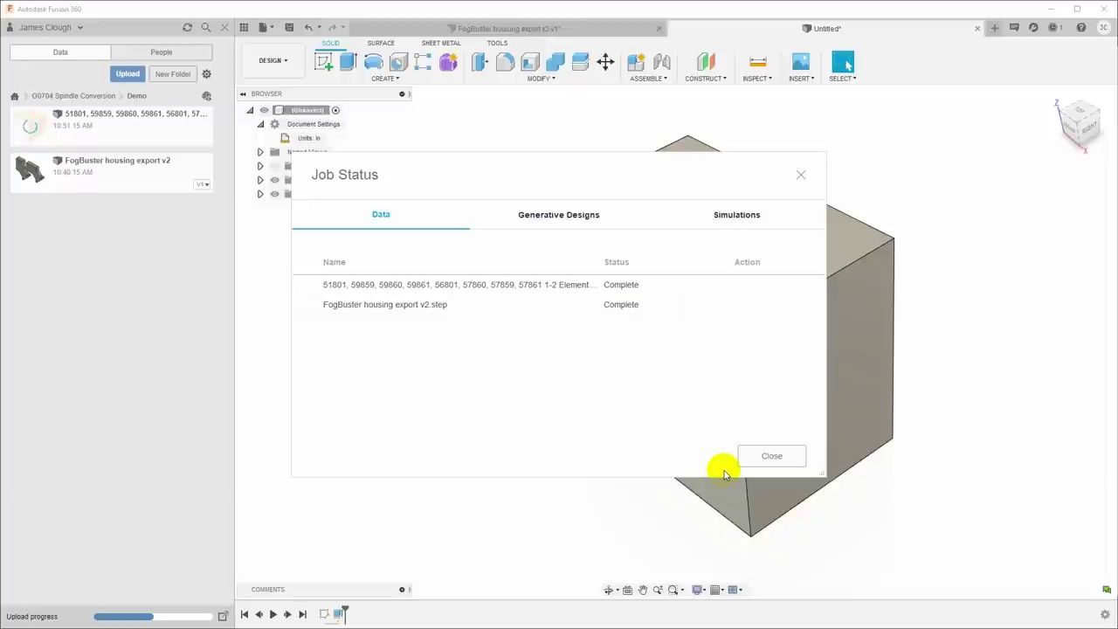
click(761, 454)
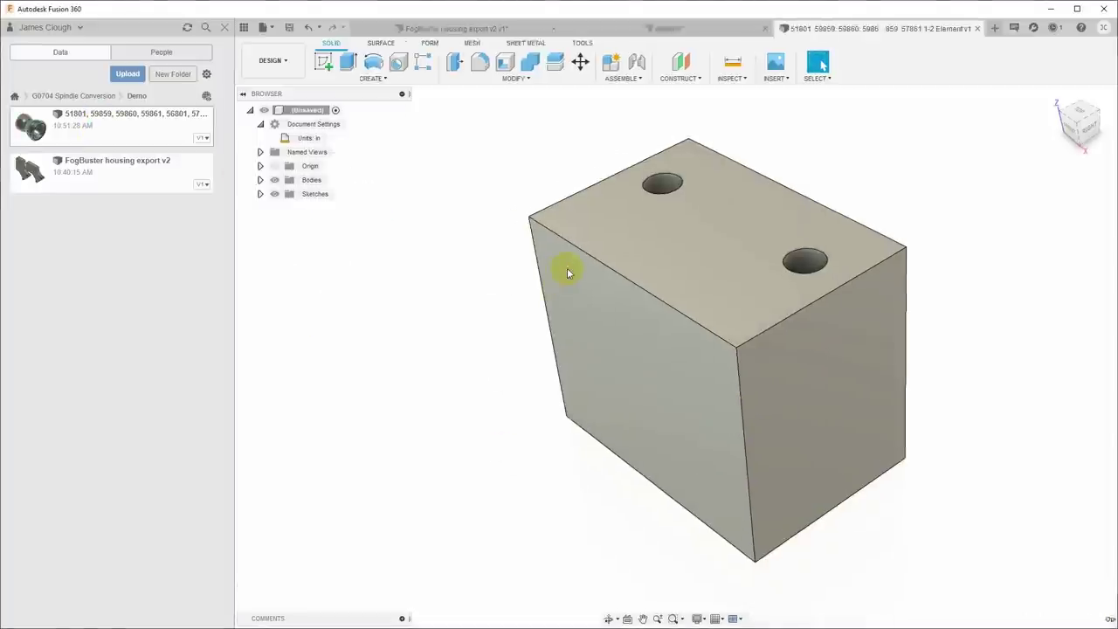
- Turn the element so its bore faces left, then save it as a new design named '1-2 loc line tool'
shift+middle_drag(881, 338, 748, 481)
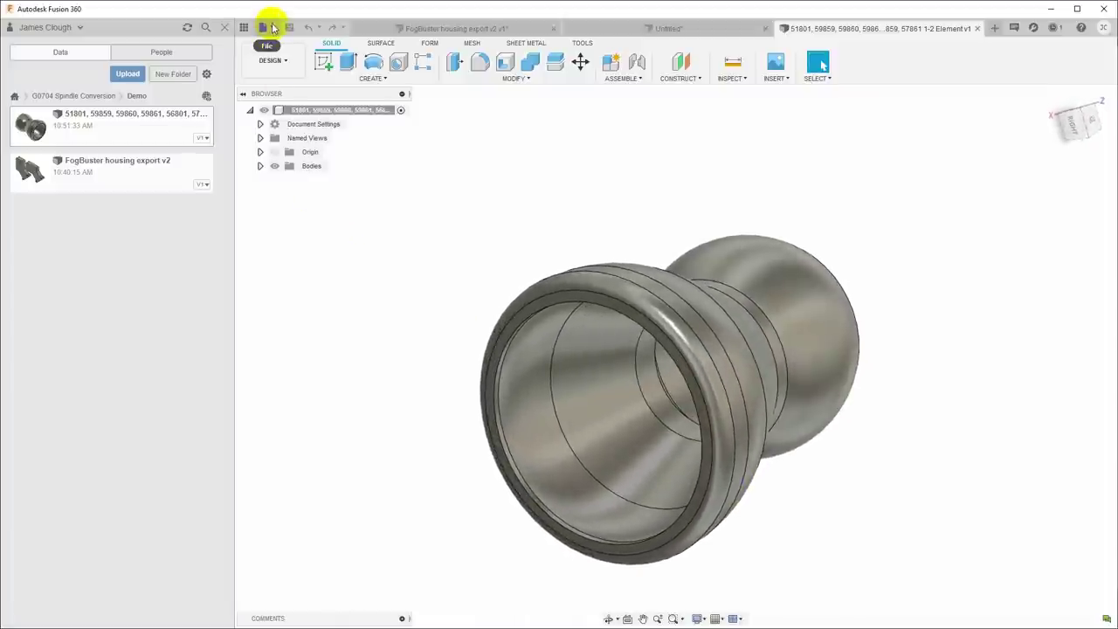
shift+middle_drag(760, 297, 926, 460)
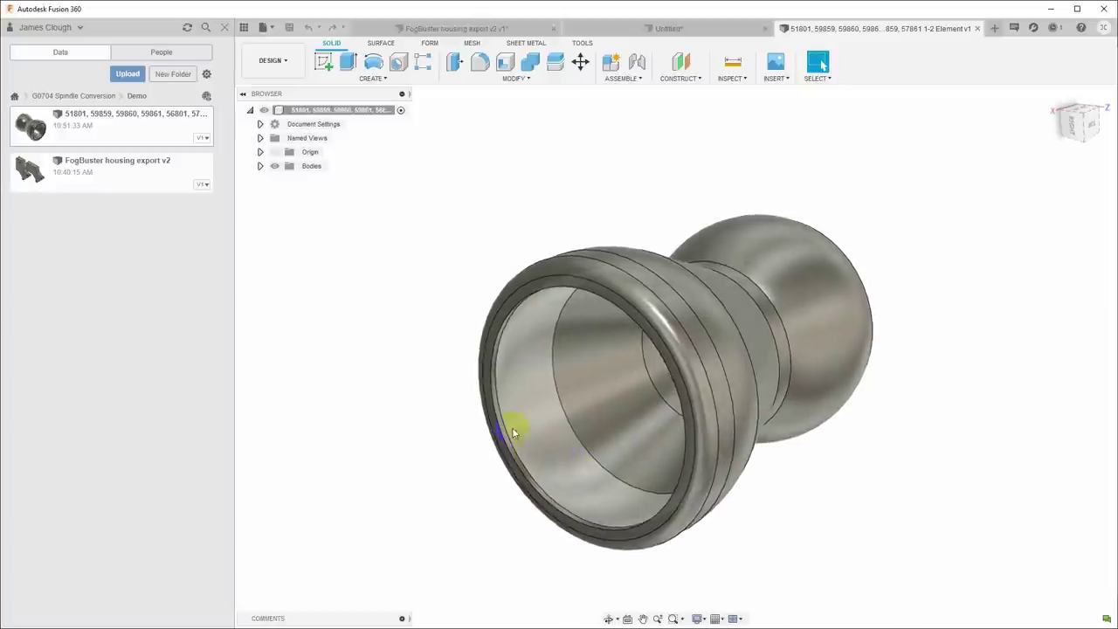
click(274, 29)
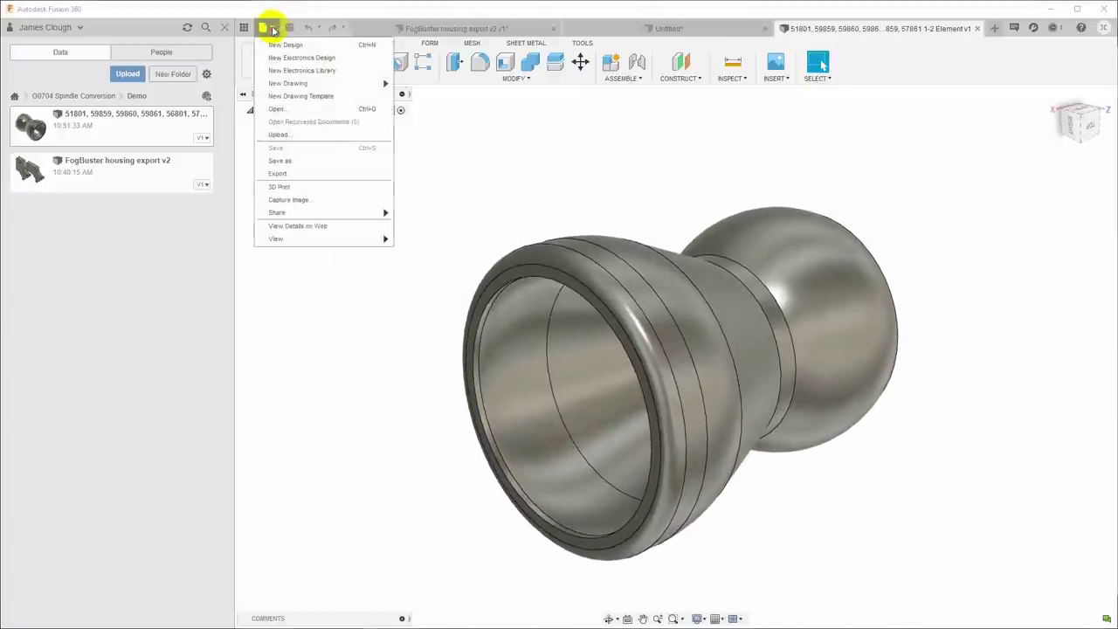
click(302, 163)
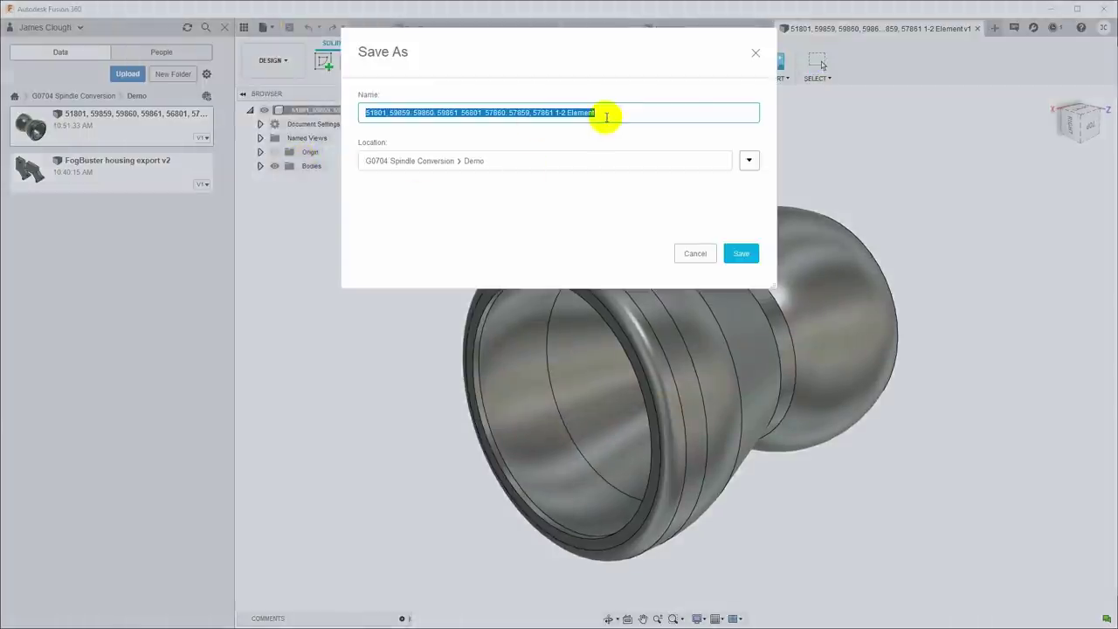
text(1-2 loc line)
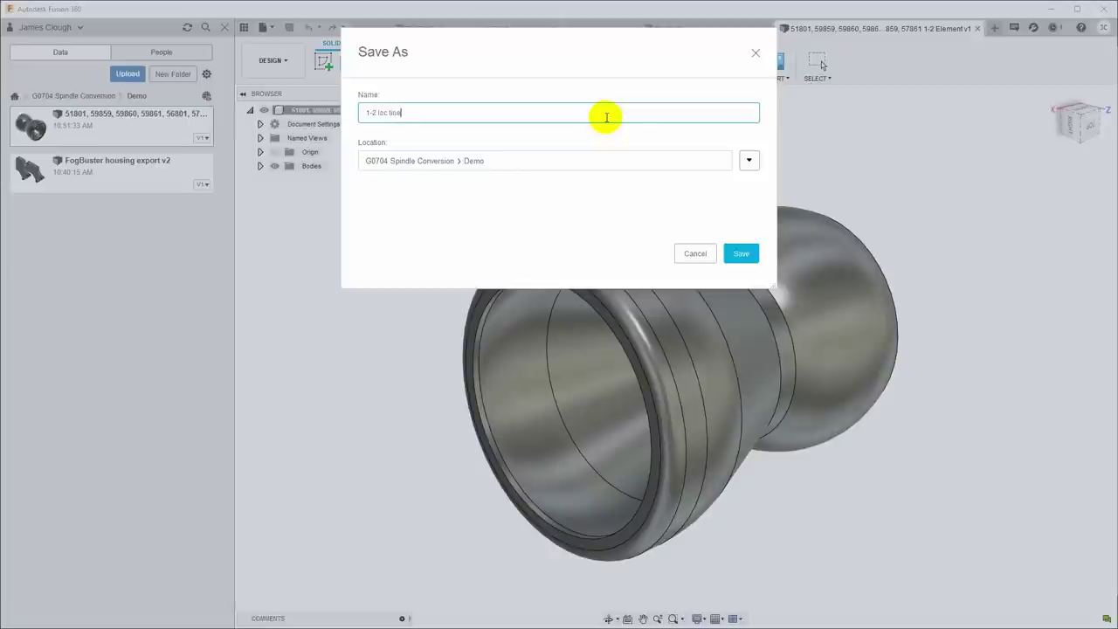
text( tool)
key(Return)
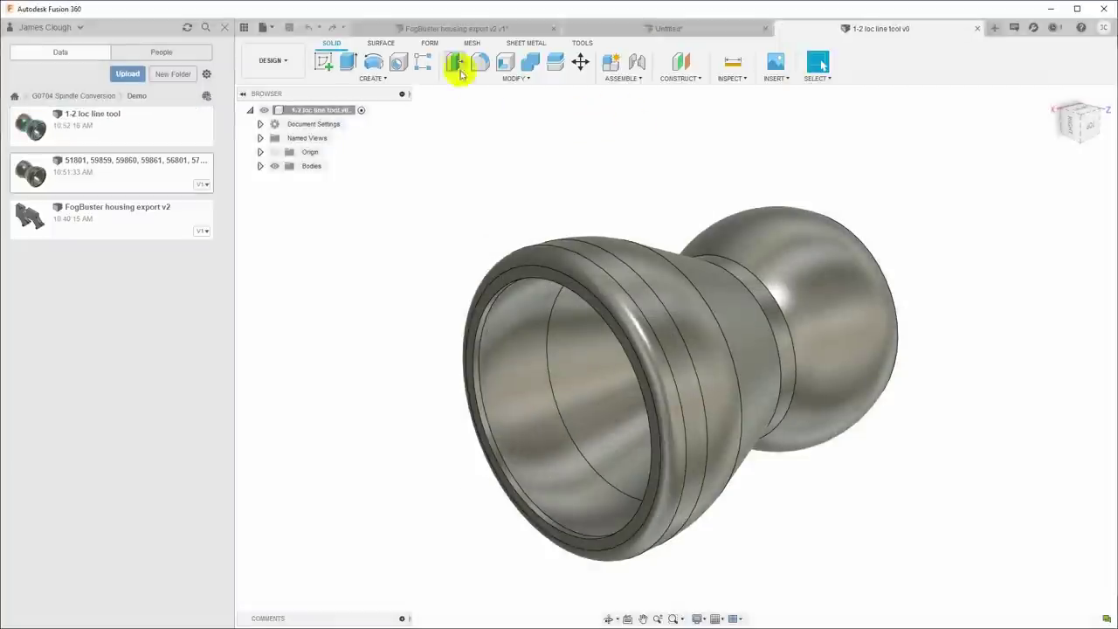
click(373, 43)
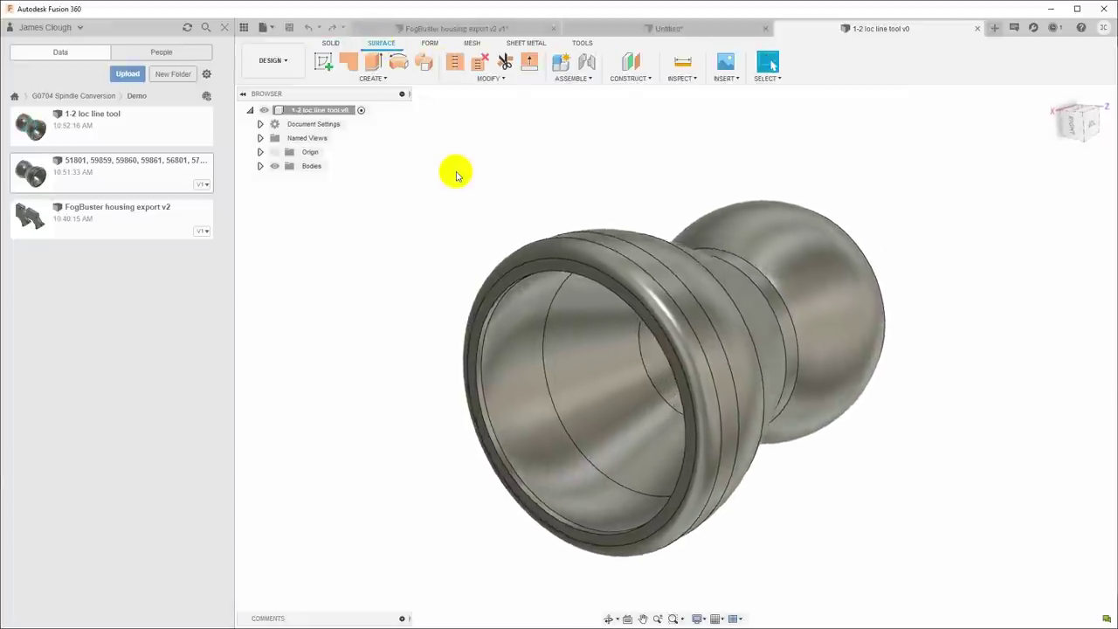
scroll(499, 352, up, 5)
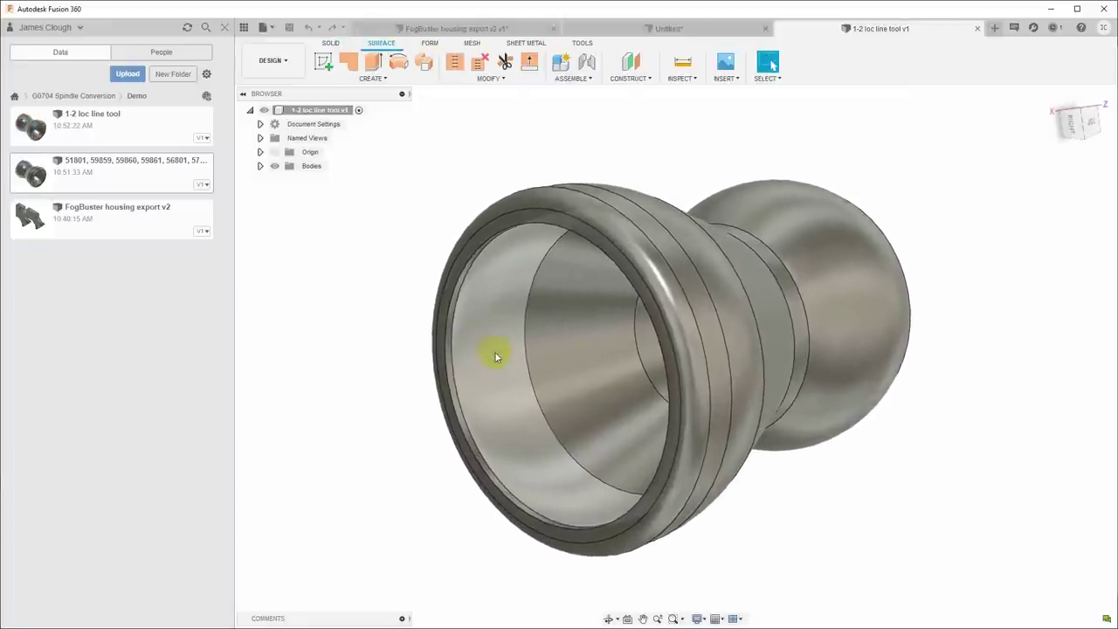
click(479, 350)
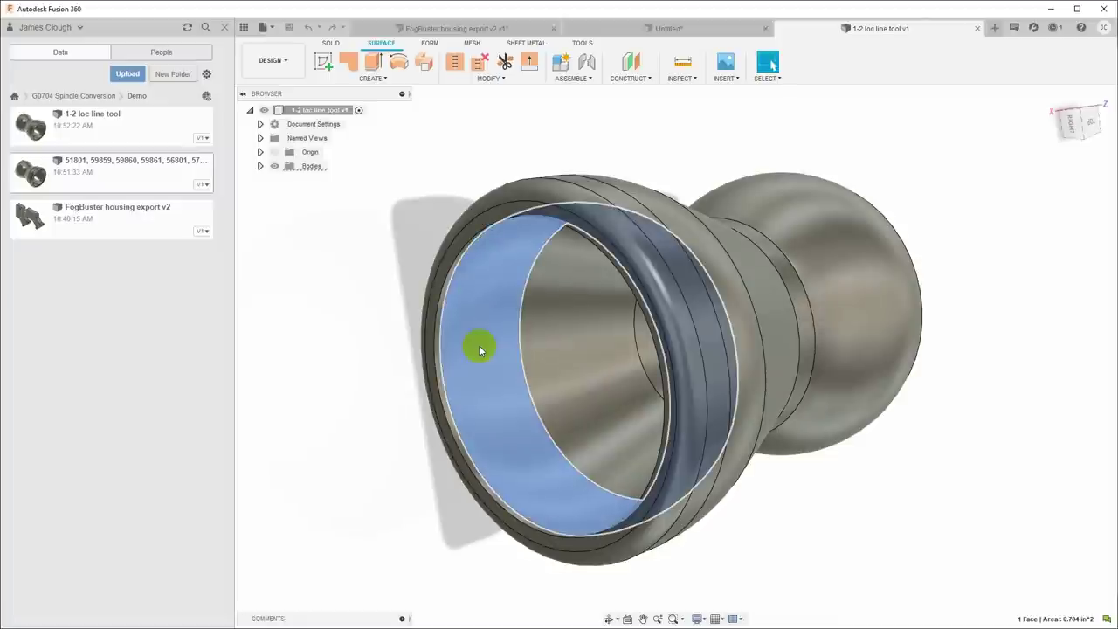
key(Delete)
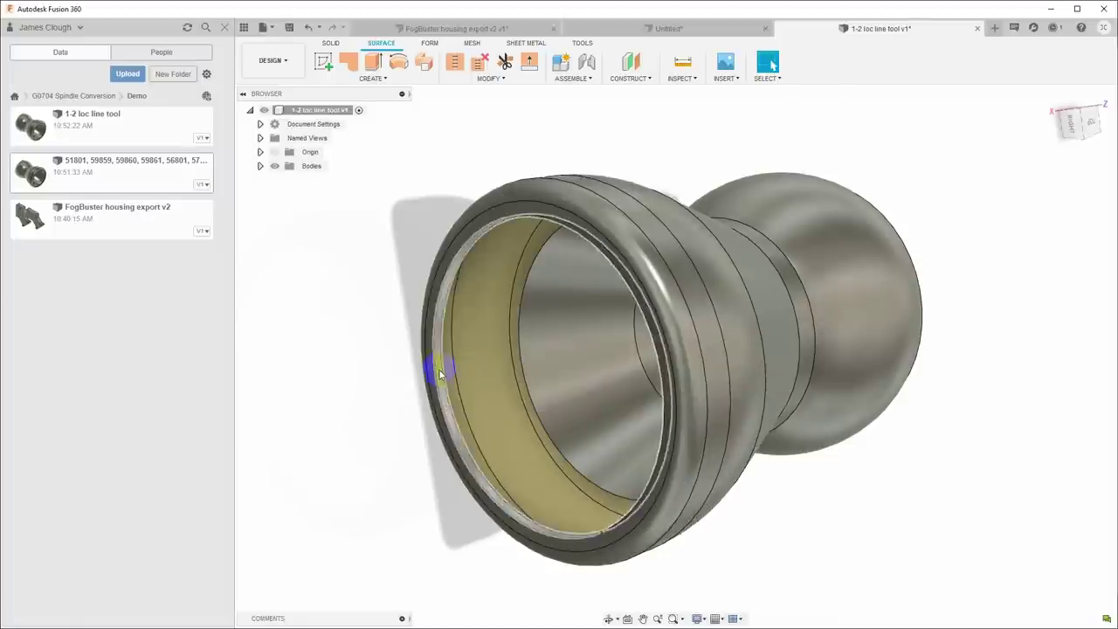
scroll(439, 372, up, 2)
click(439, 373)
key(Delete)
click(651, 356)
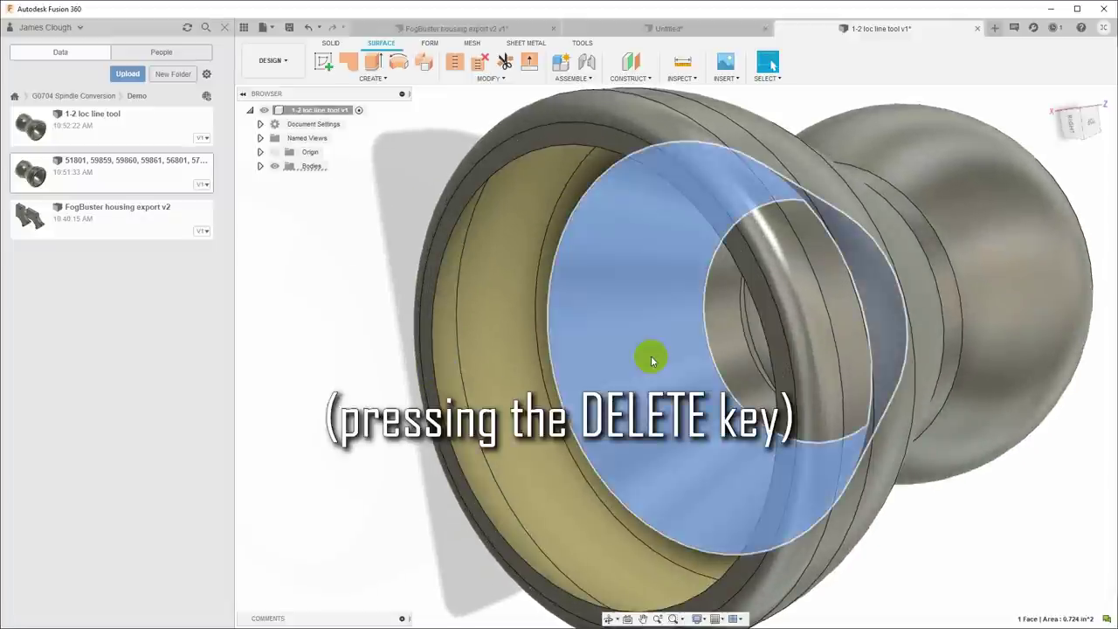
key(Delete)
click(715, 355)
key(Delete)
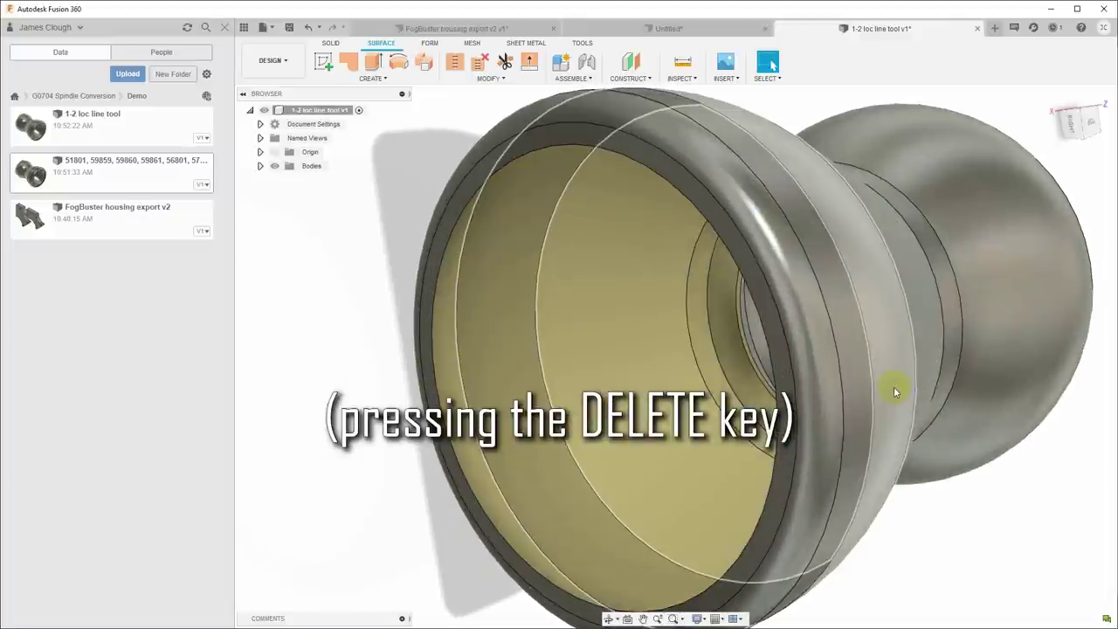
scroll(893, 386, down, 3)
shift+middle_drag(893, 387, 961, 232)
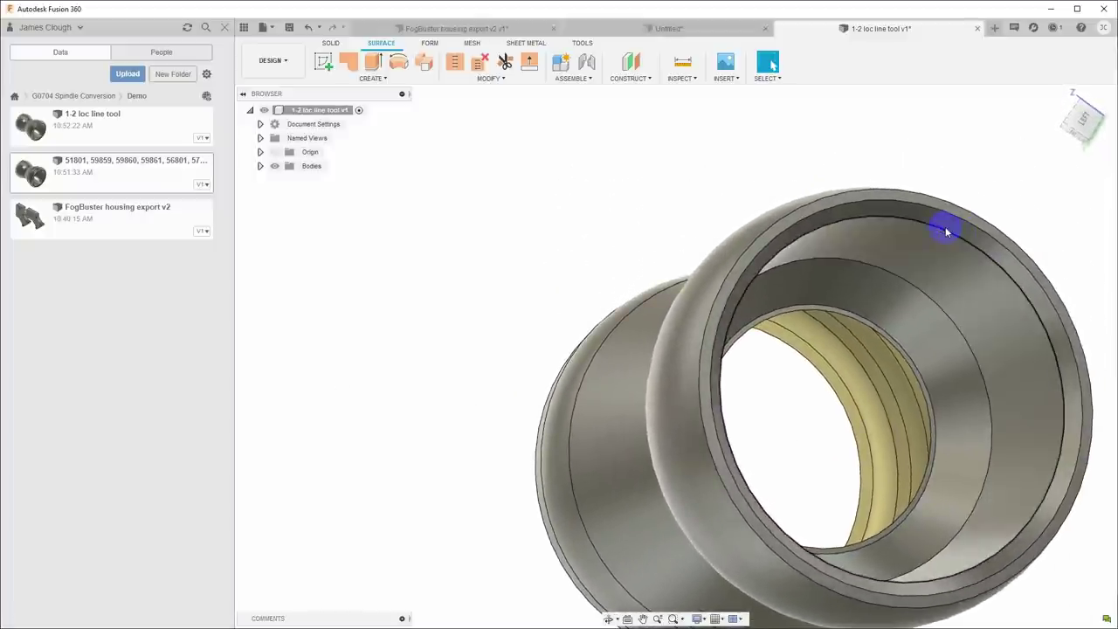
click(947, 219)
click(930, 241)
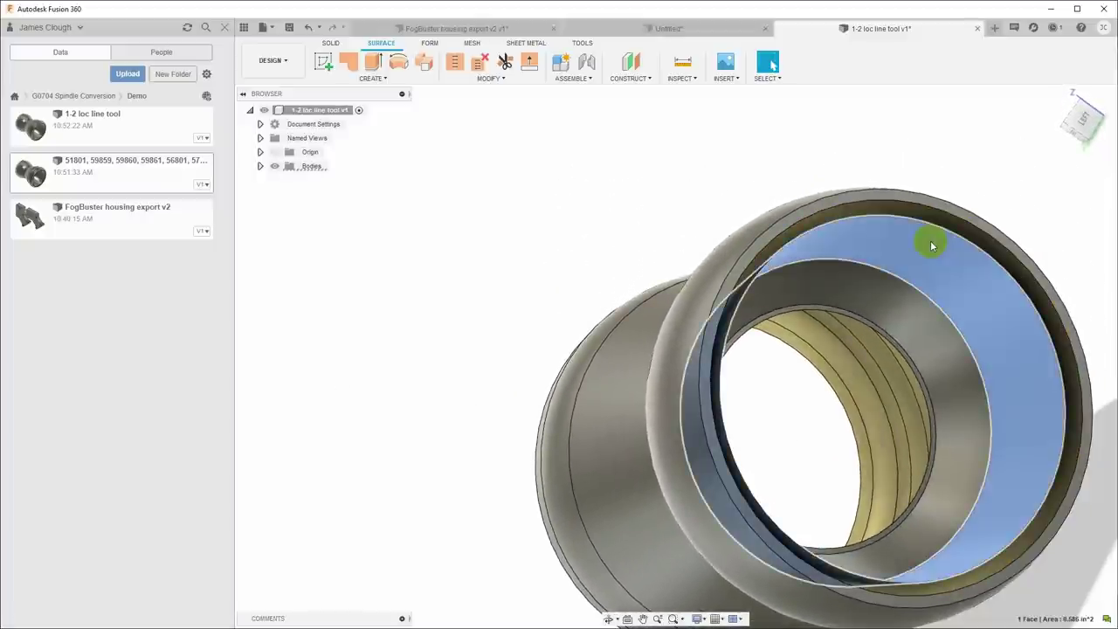
click(910, 308)
scroll(910, 308, up, 3)
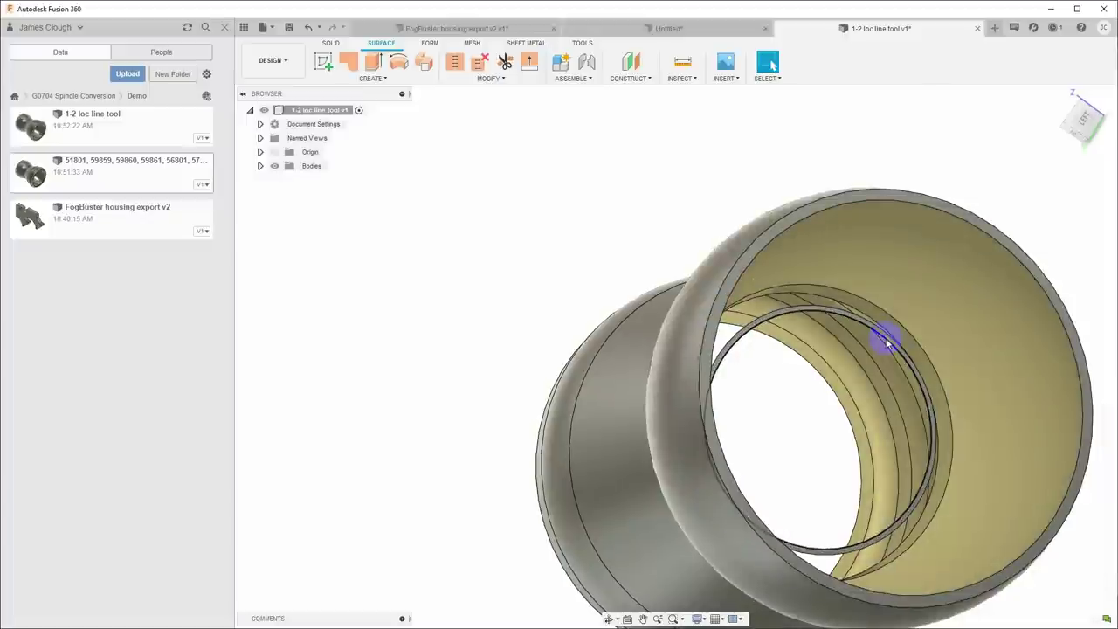
scroll(879, 347, up, 5)
scroll(945, 394, up, 2)
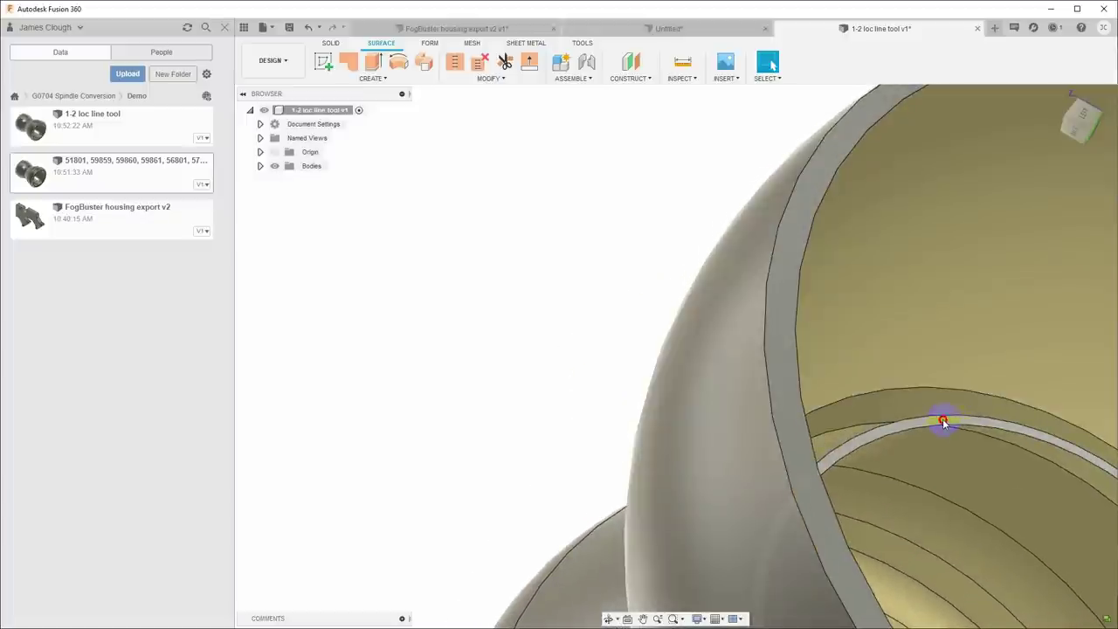
scroll(997, 349, up, 4)
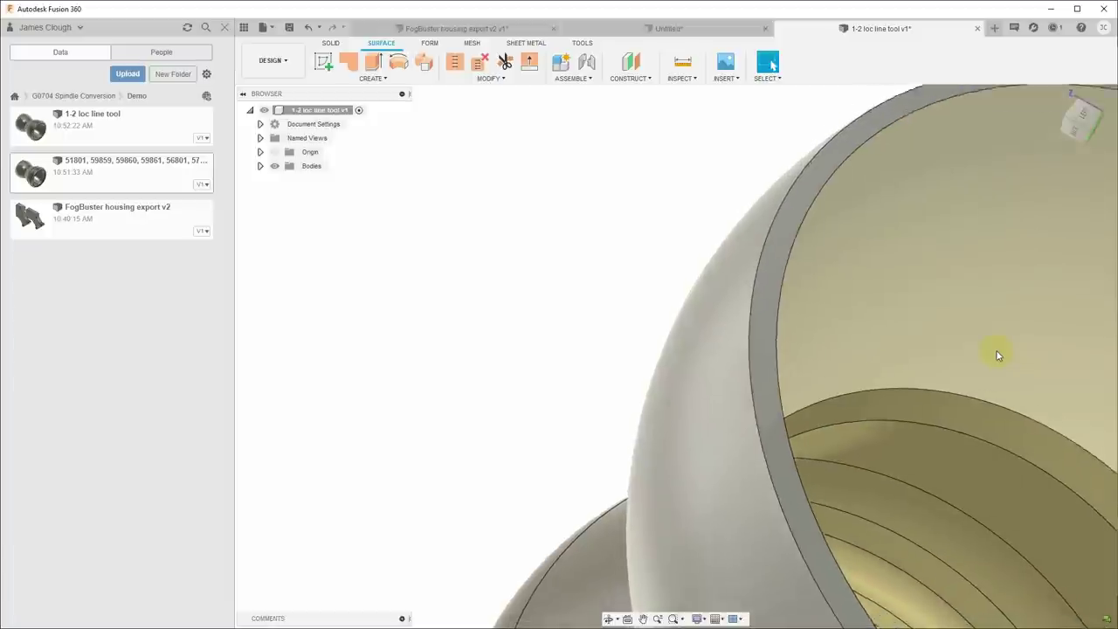
scroll(996, 354, down, 10)
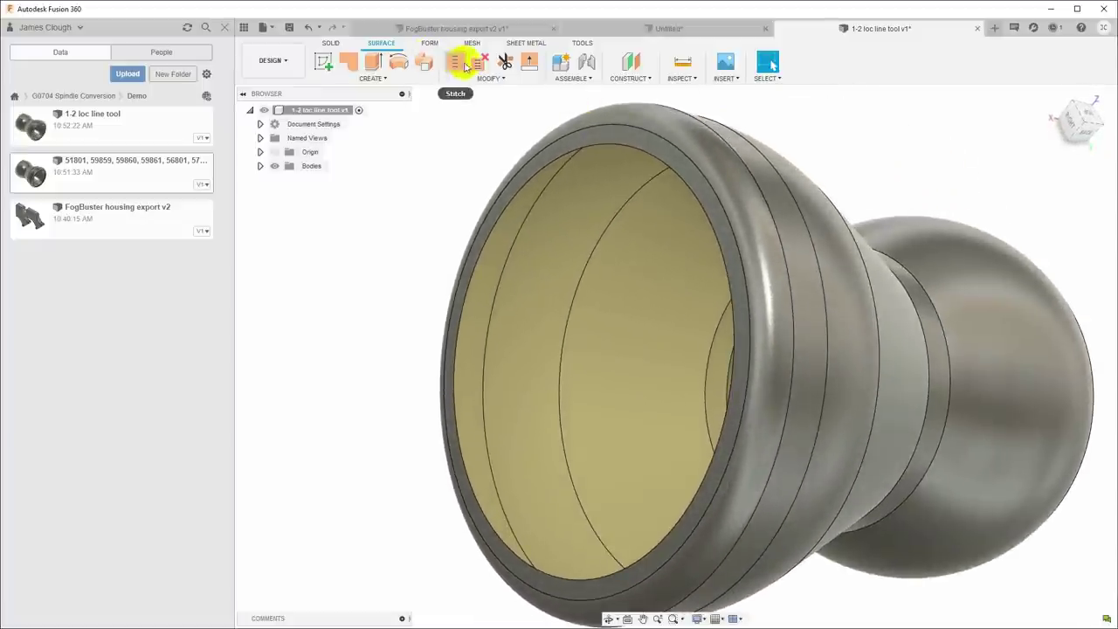
- Cap the bore rim opening with a patch surface, SurfacePatch1
click(347, 65)
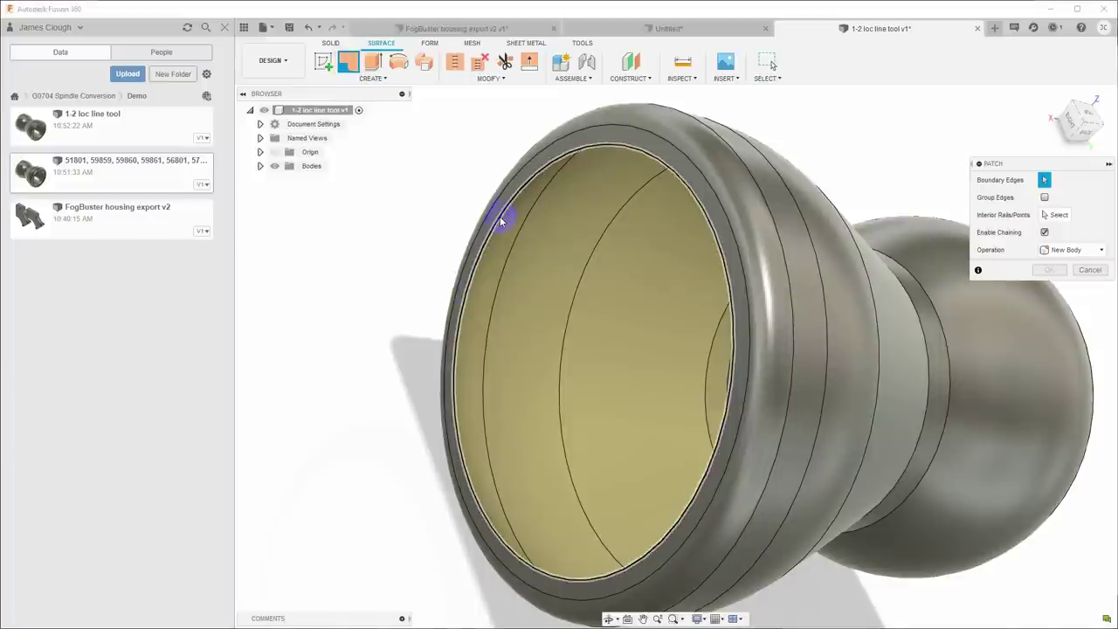
click(547, 169)
click(1049, 321)
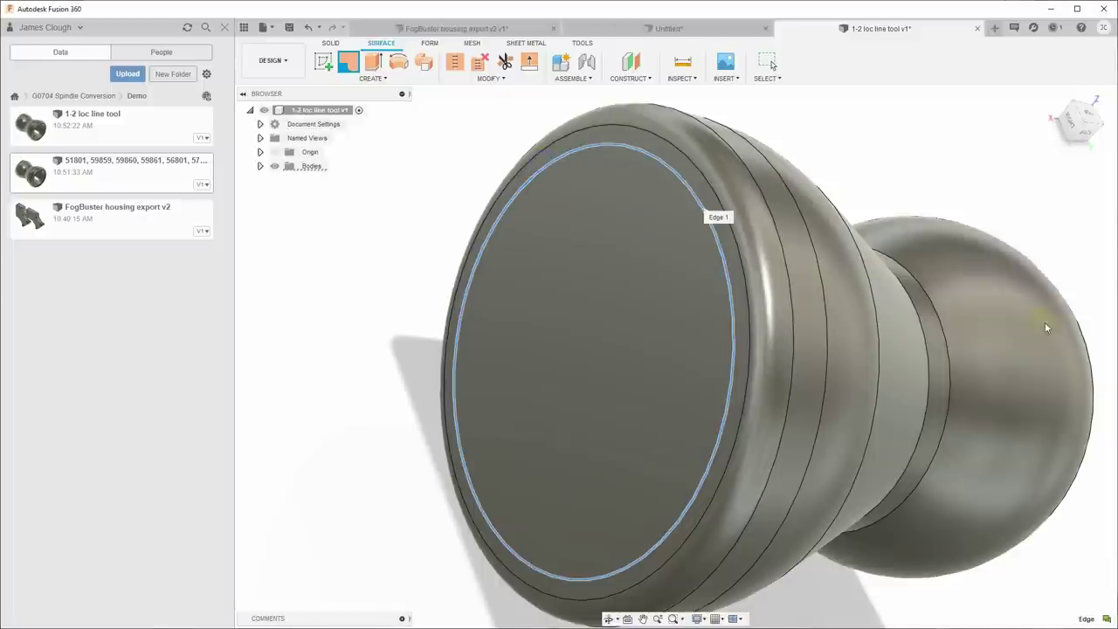
- Patch the rim of the opposite opening to add SurfacePatch2
shift+middle_drag(580, 313, 568, 180)
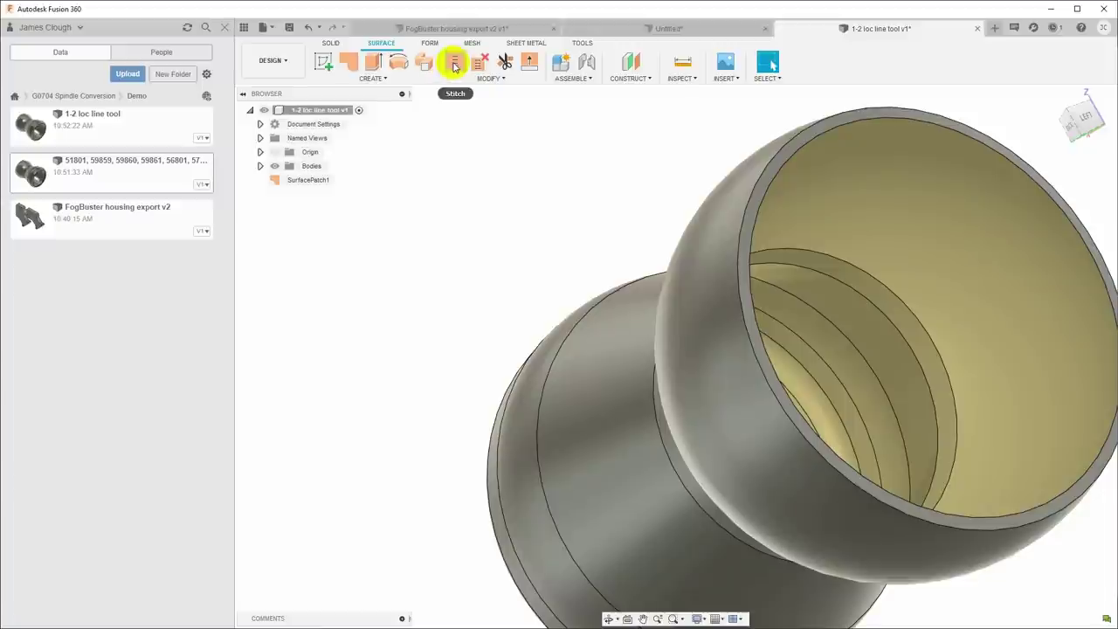
click(348, 61)
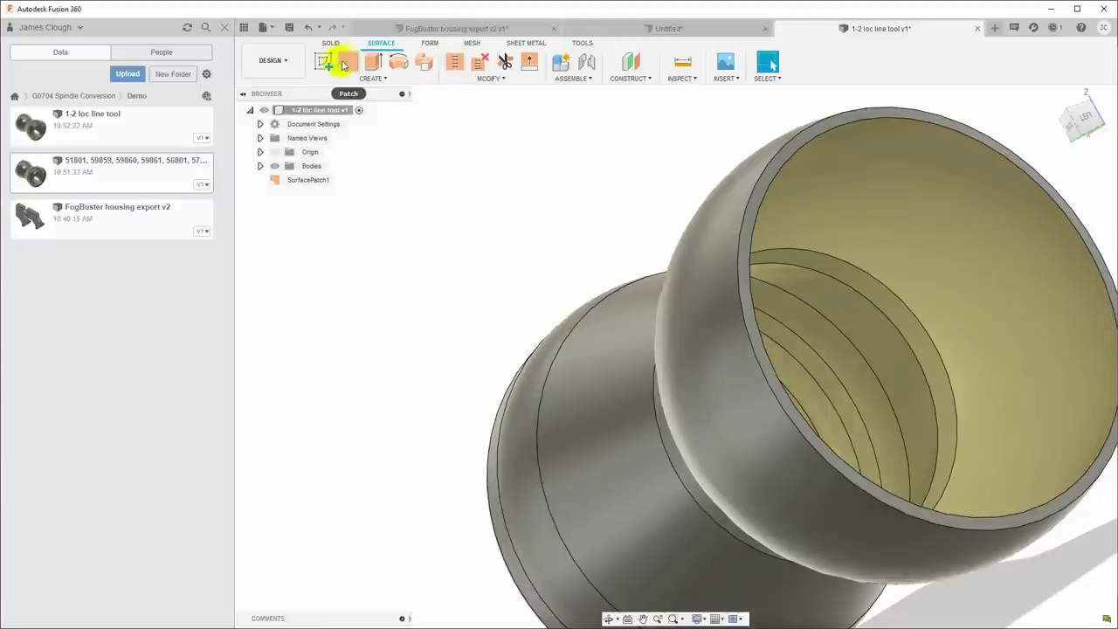
click(869, 114)
click(1051, 319)
key(F6)
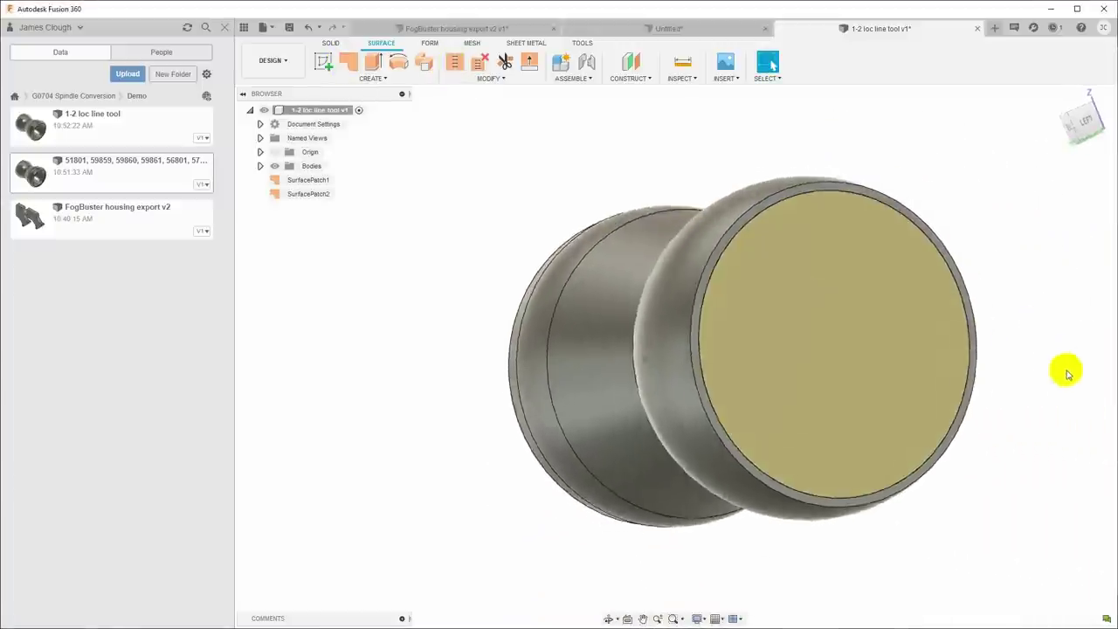
shift+middle_drag(1064, 367, 673, 192)
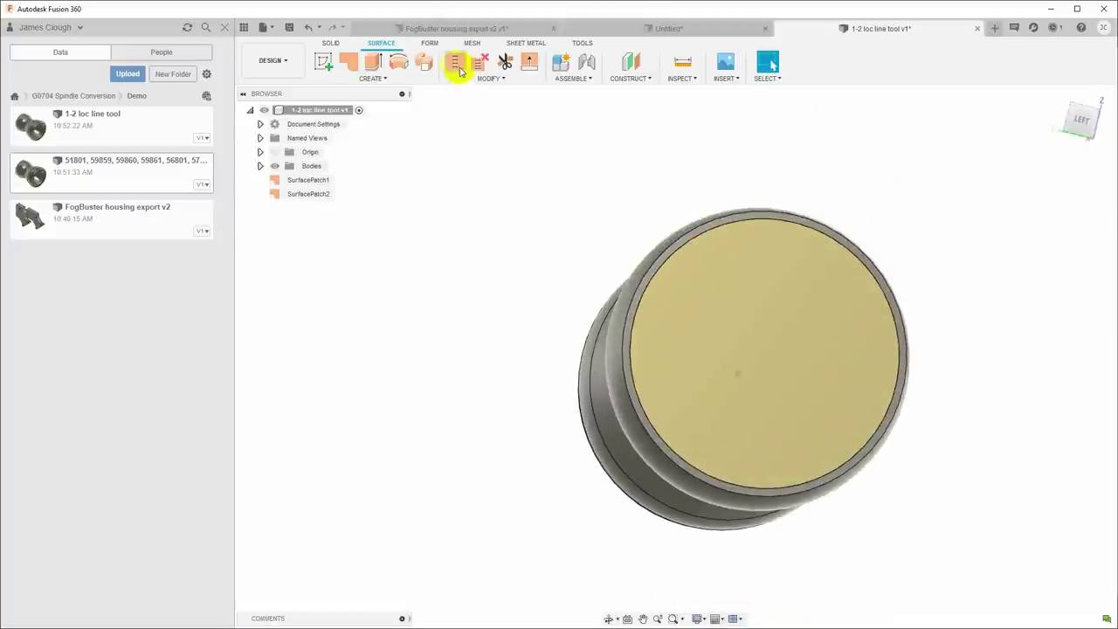
- Stitch all Loc-Line surfaces and both end-cap patches into one closed body, Body5
click(456, 63)
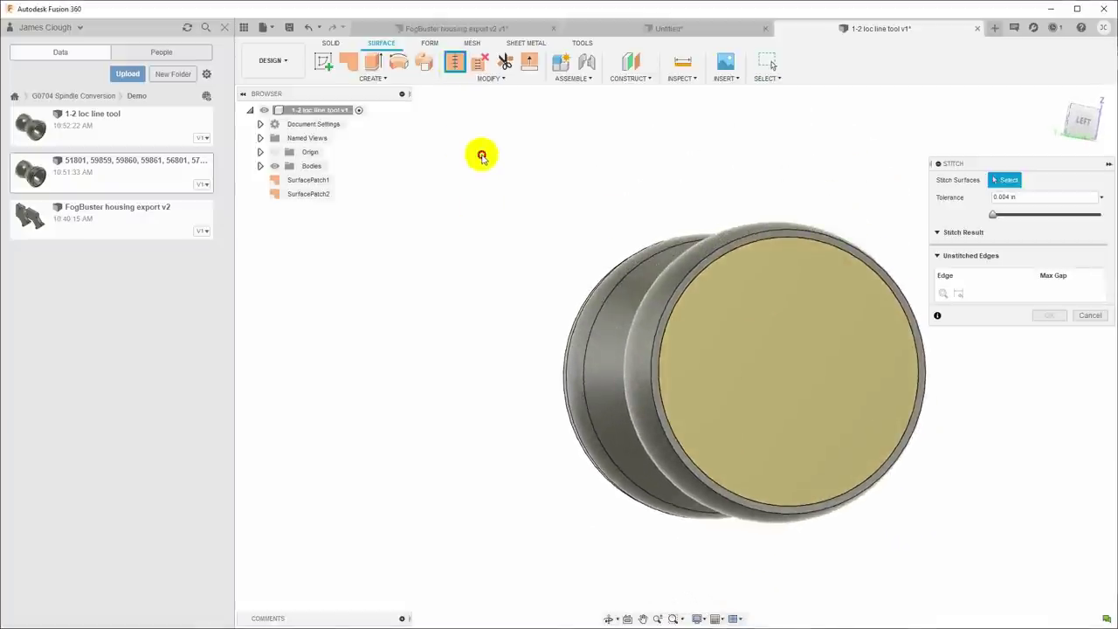
drag(481, 155, 969, 586)
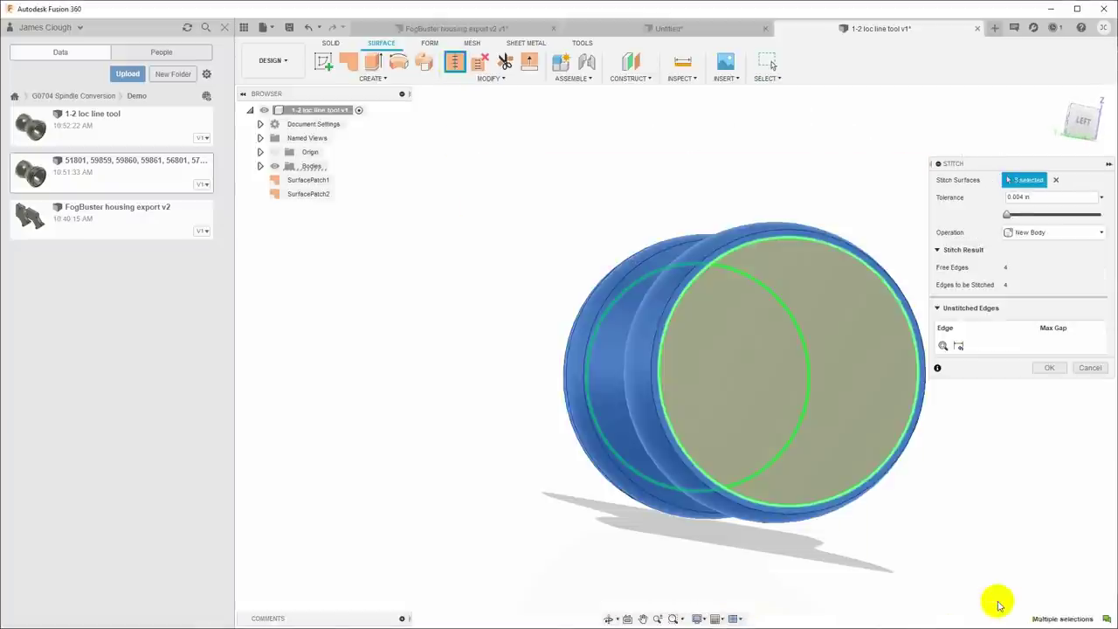
click(1051, 367)
key(F6)
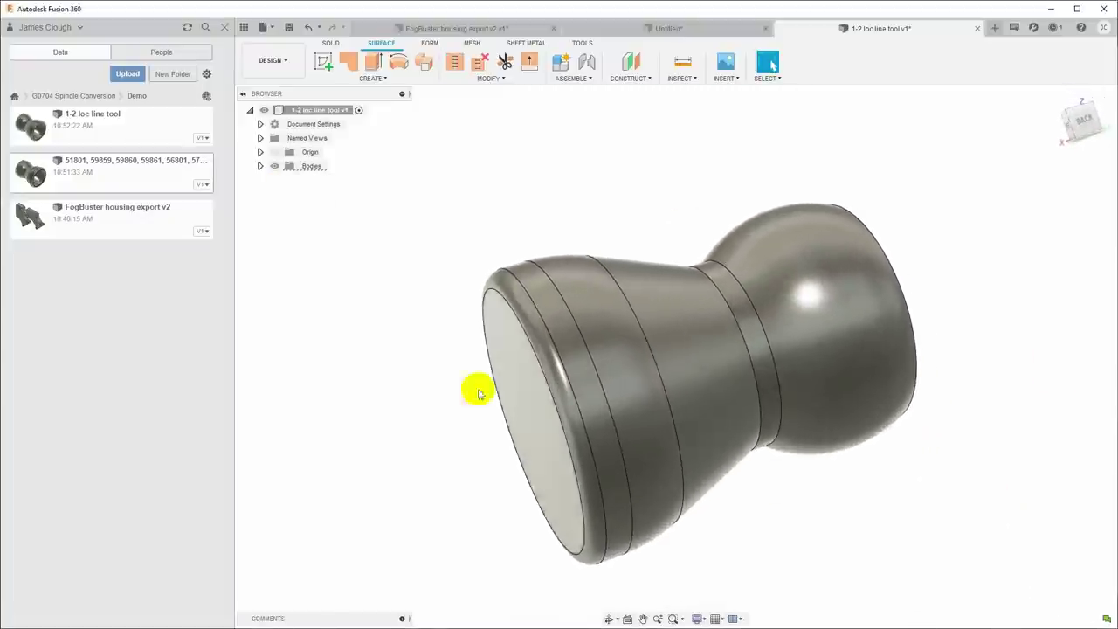
click(260, 166)
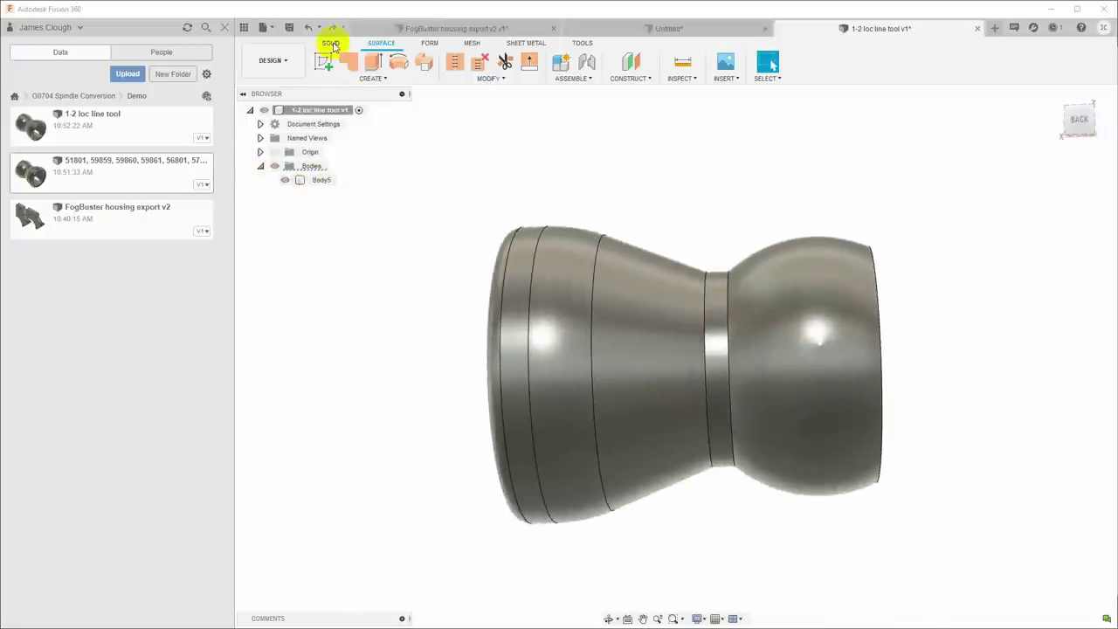
click(681, 77)
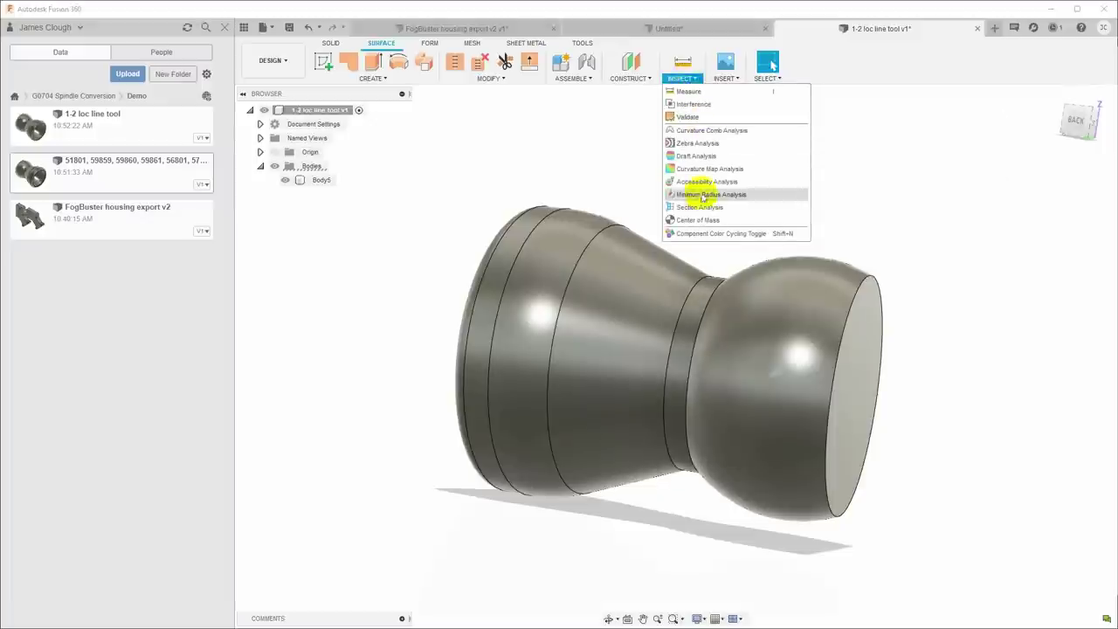
click(703, 208)
click(524, 348)
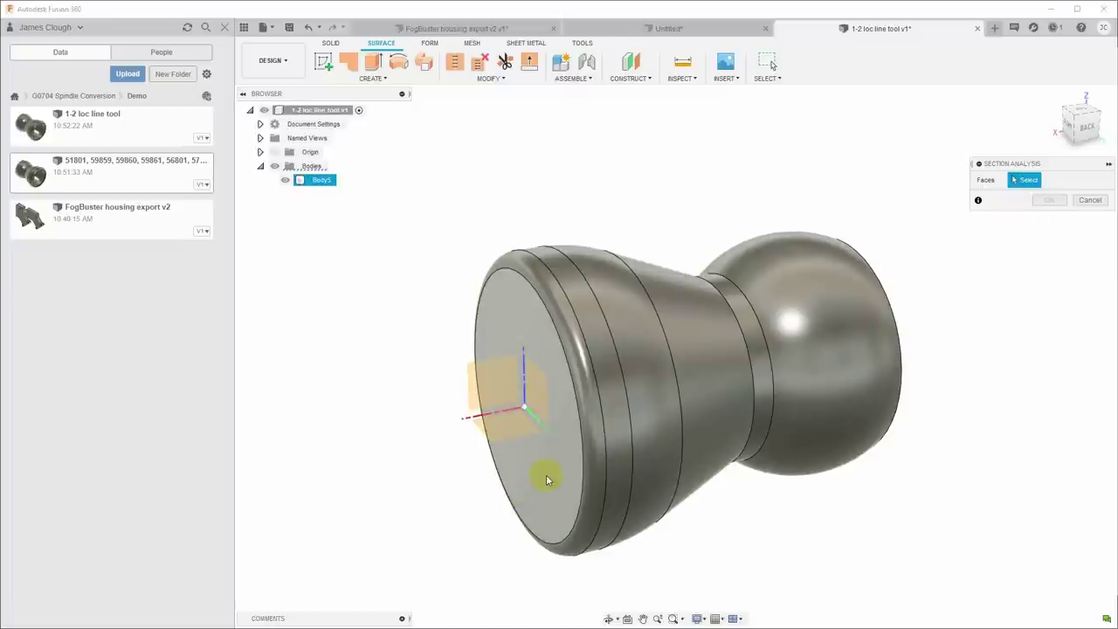
click(543, 476)
mouse_move(502, 474)
mouse_down()
mouse_move(789, 444)
mouse_move(726, 441)
mouse_up()
shift+middle_drag(728, 437, 1035, 307)
click(1053, 289)
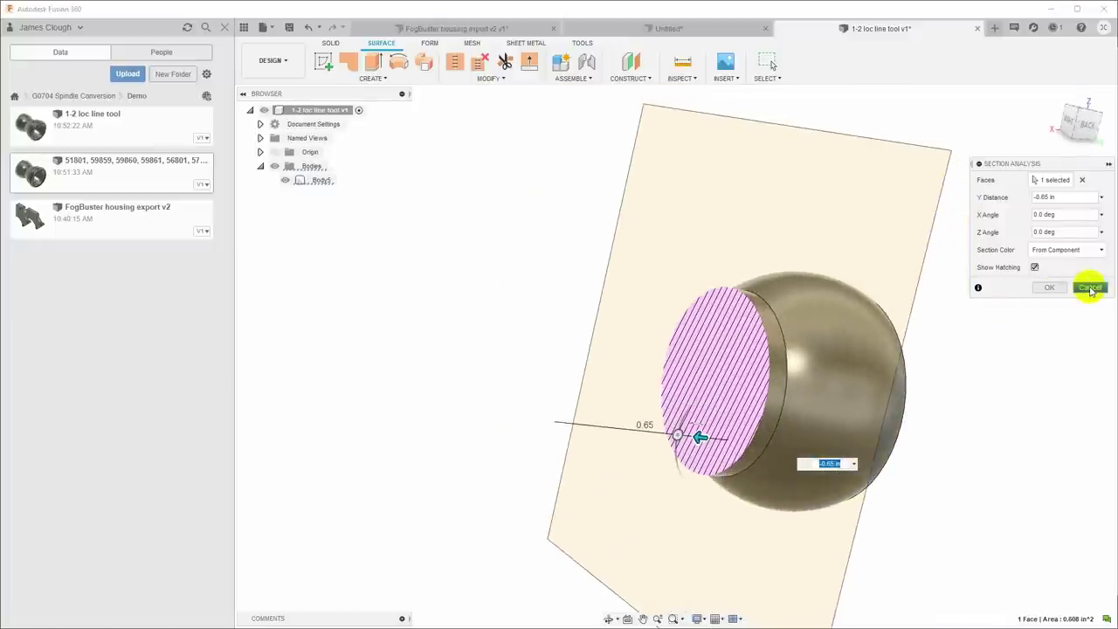
click(1091, 288)
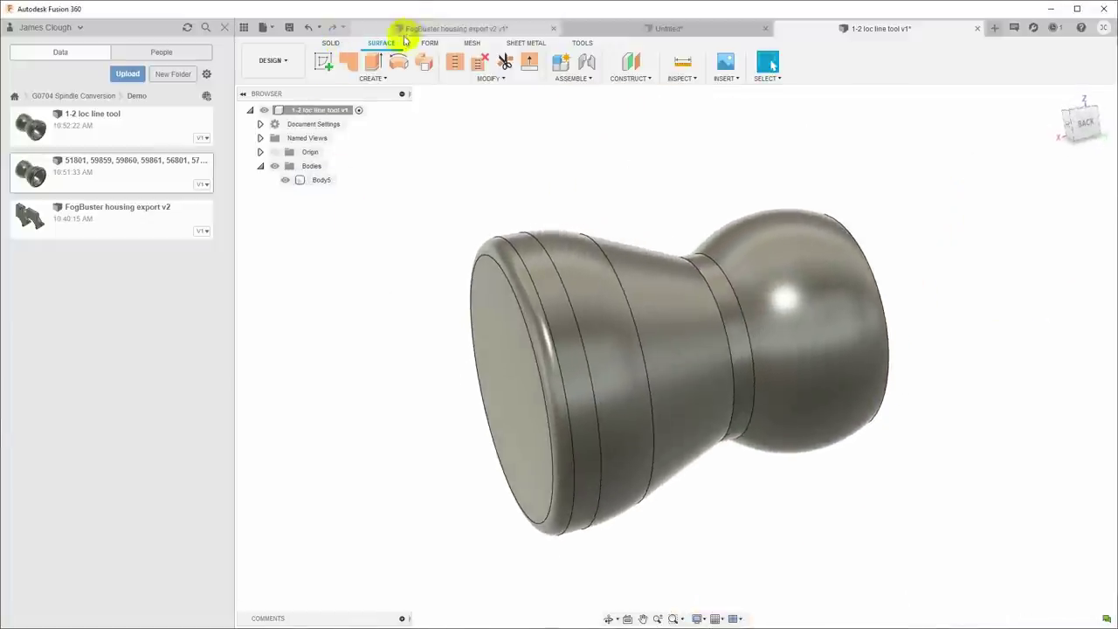
- Return to the 1-2 loc line tool design and view the part from behind
click(413, 28)
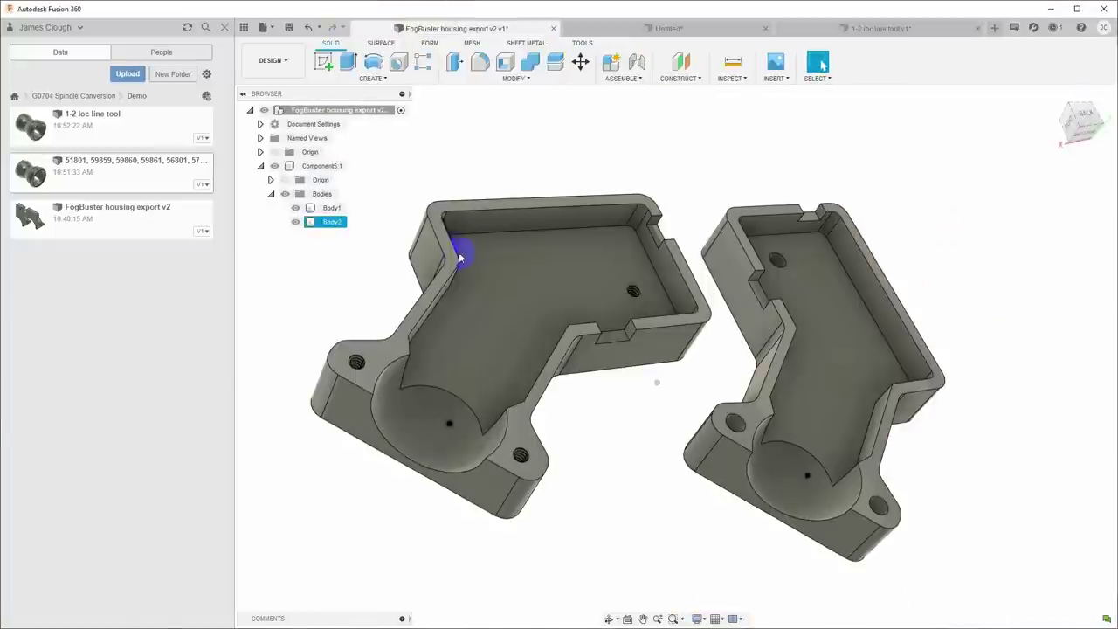
click(626, 33)
click(869, 26)
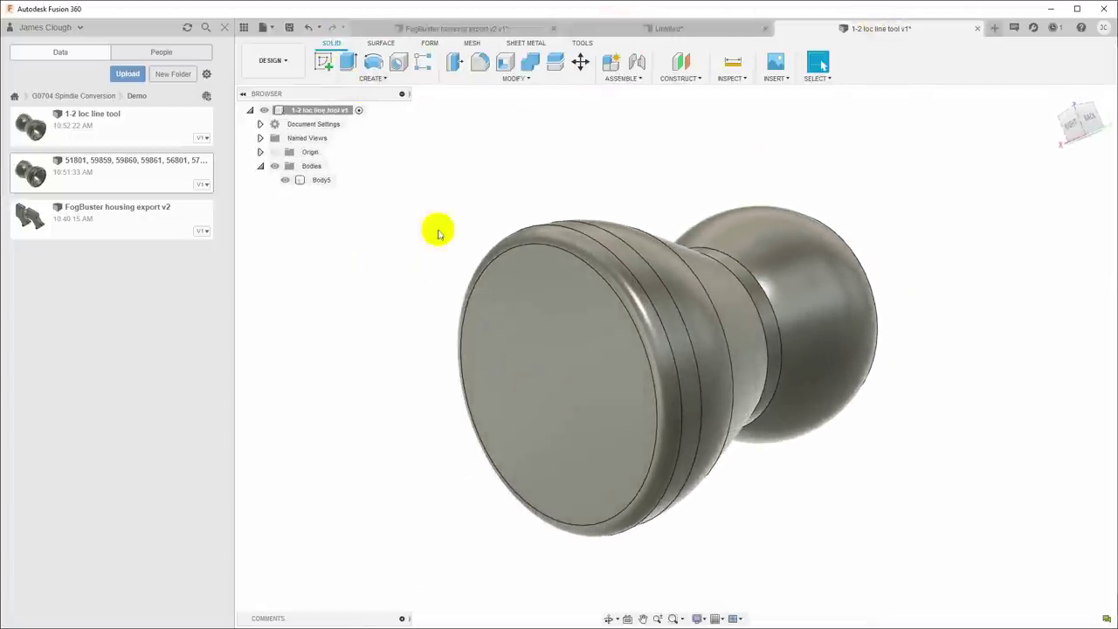
shift+middle_drag(437, 229, 293, 19)
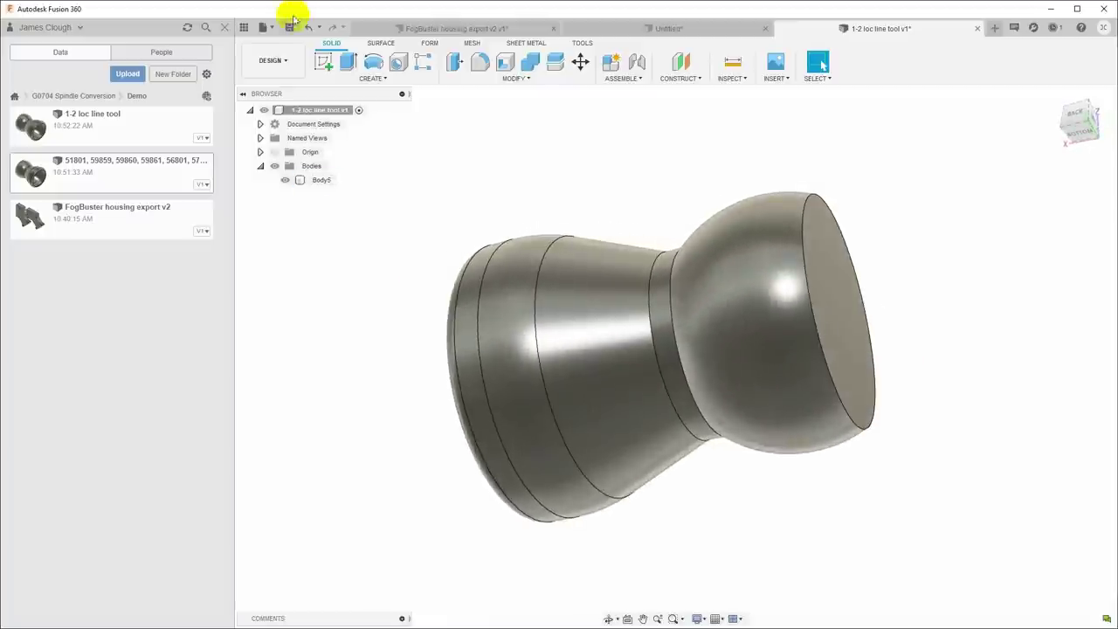
- Save a new version of 1-2 loc line tool, then bring up the Untitled design
click(290, 28)
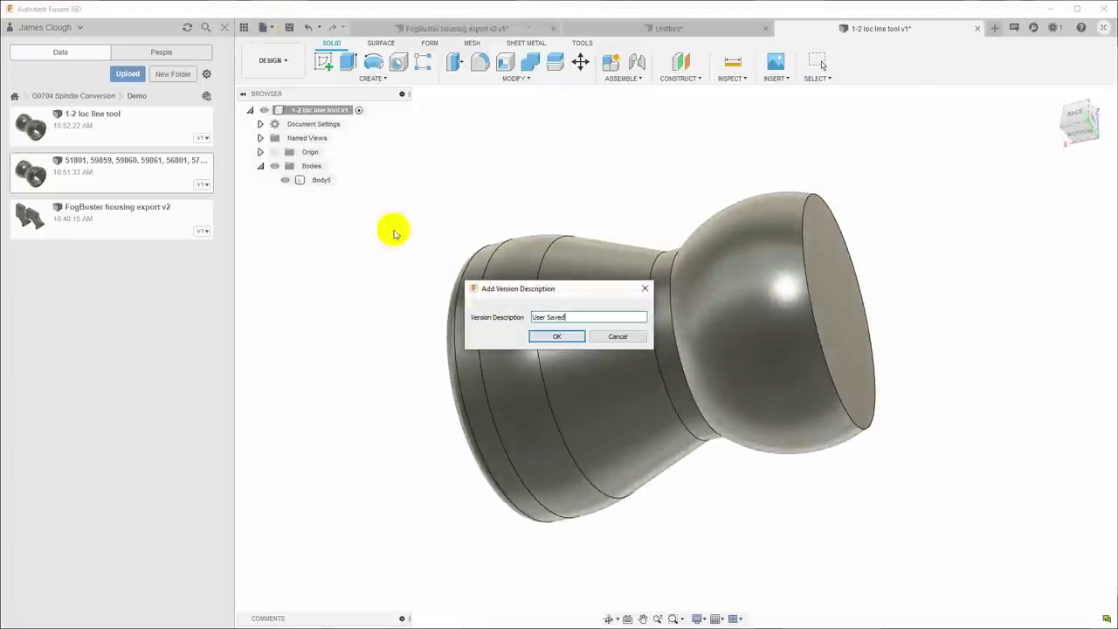
click(557, 338)
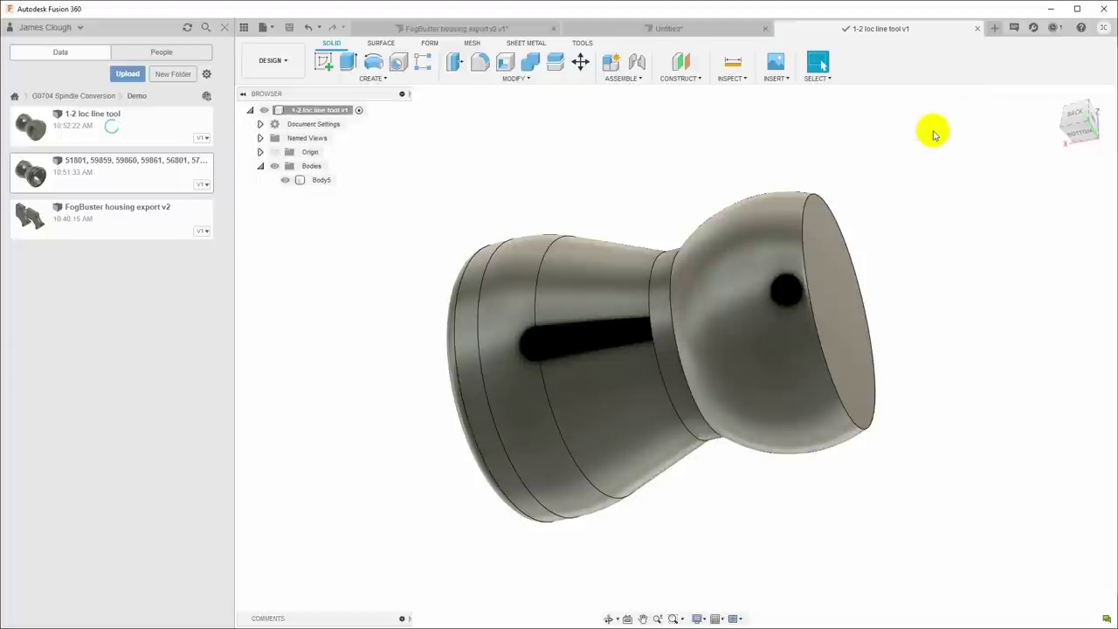
click(669, 28)
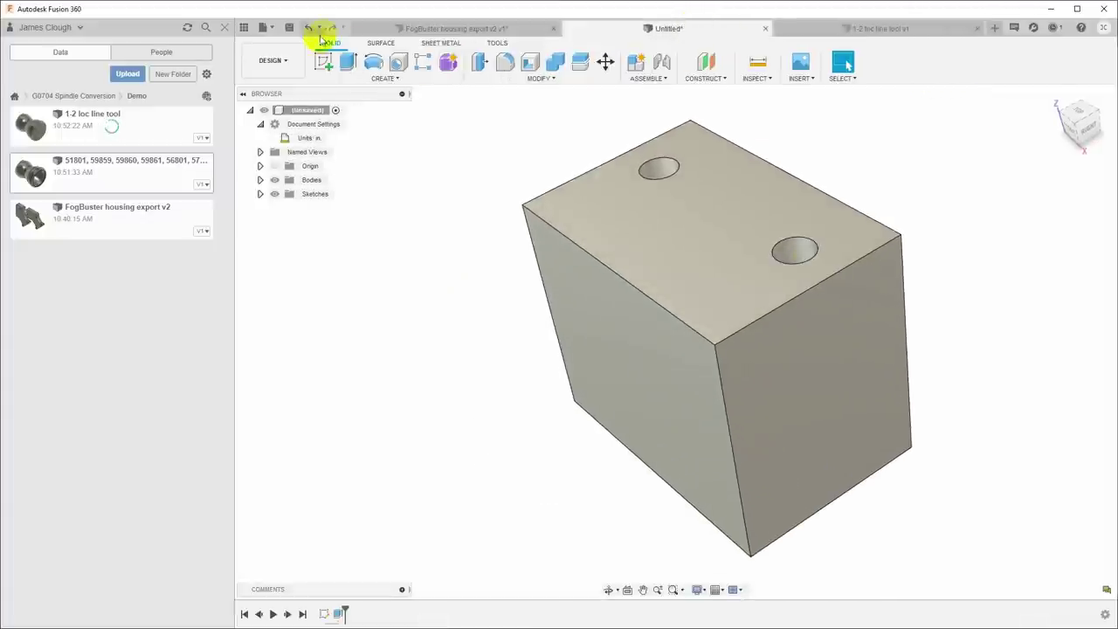
- Save the block as 'Mount BLock', then insert 1-2 loc line tool and place it beside the block
click(290, 27)
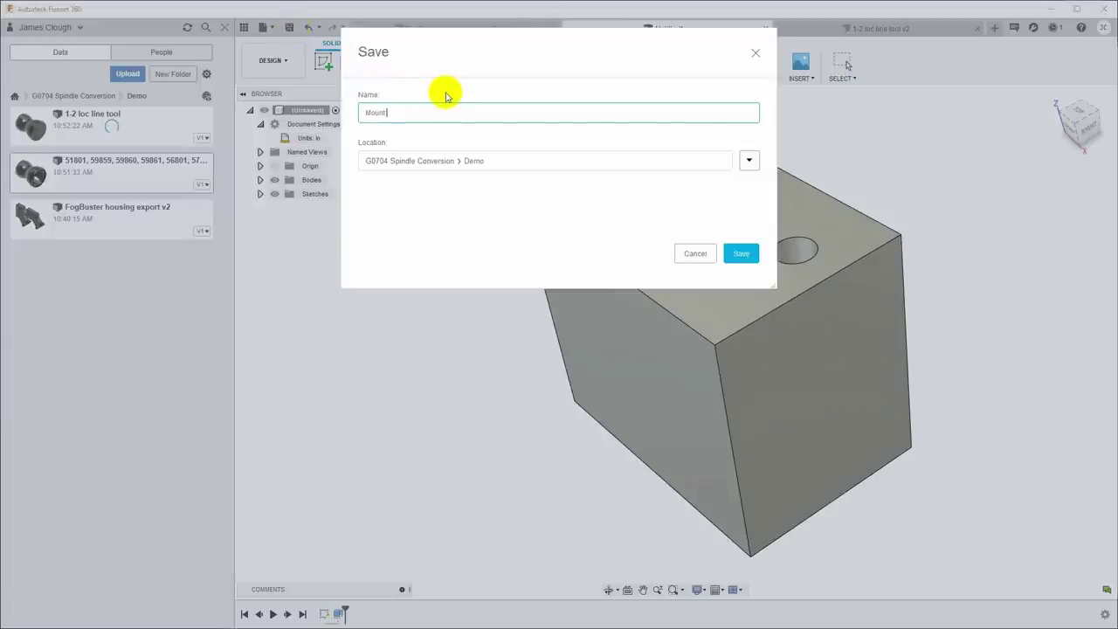
key(Return)
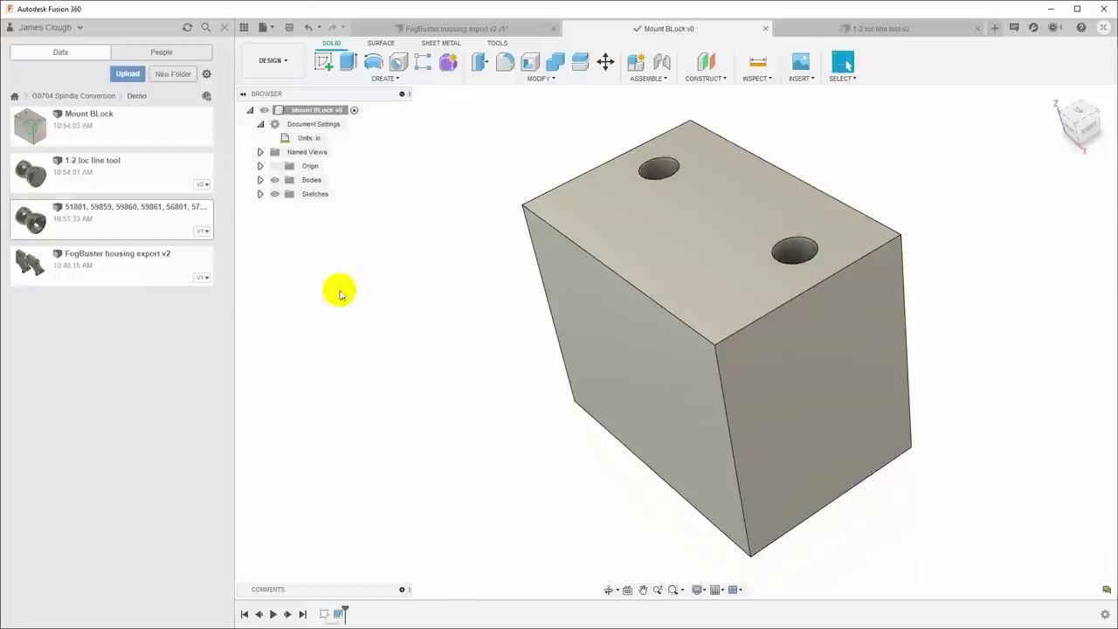
drag(72, 168, 429, 296)
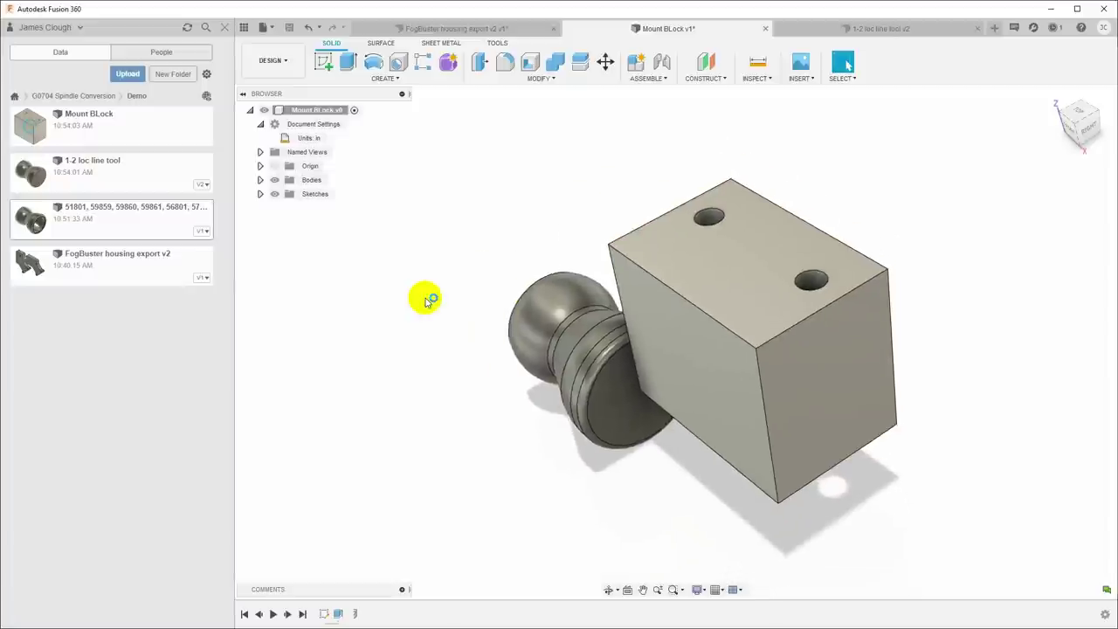
click(1048, 374)
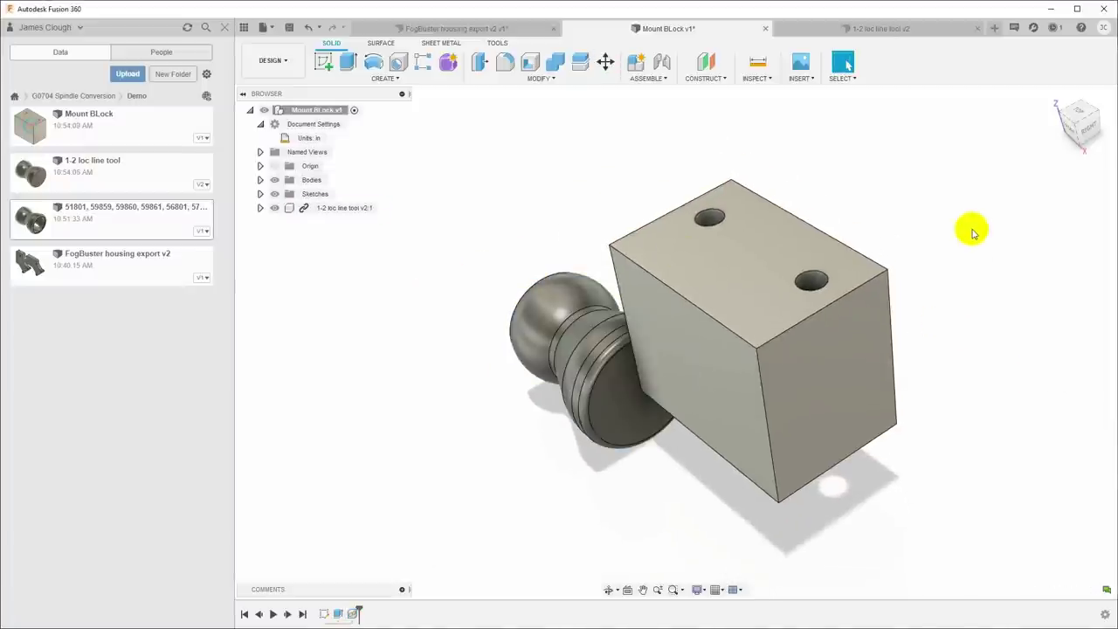
shift+middle_drag(965, 234, 627, 445)
drag(627, 446, 551, 403)
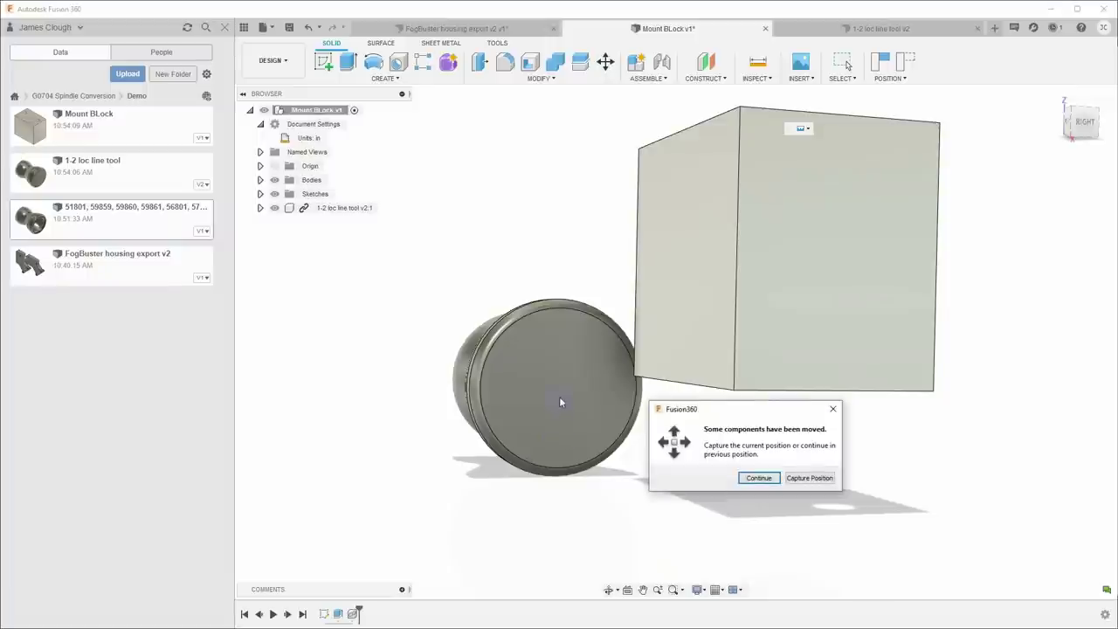
- Joint the tool's end-face centre to the block face, flipped to point into the block
click(802, 479)
key(j)
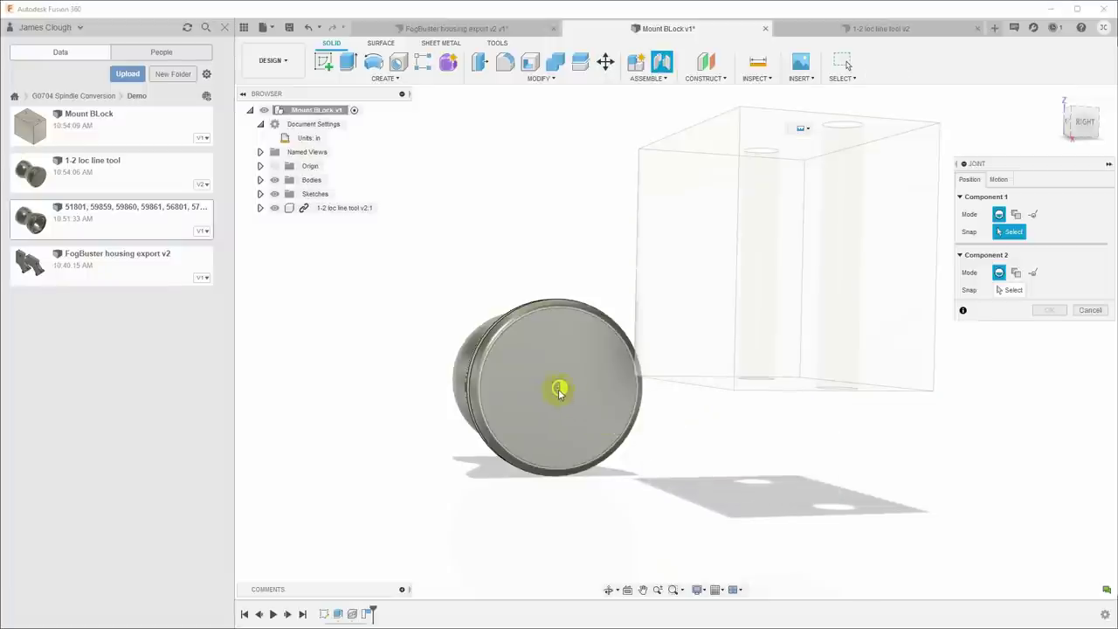
click(559, 391)
shift+middle_drag(594, 420, 686, 378)
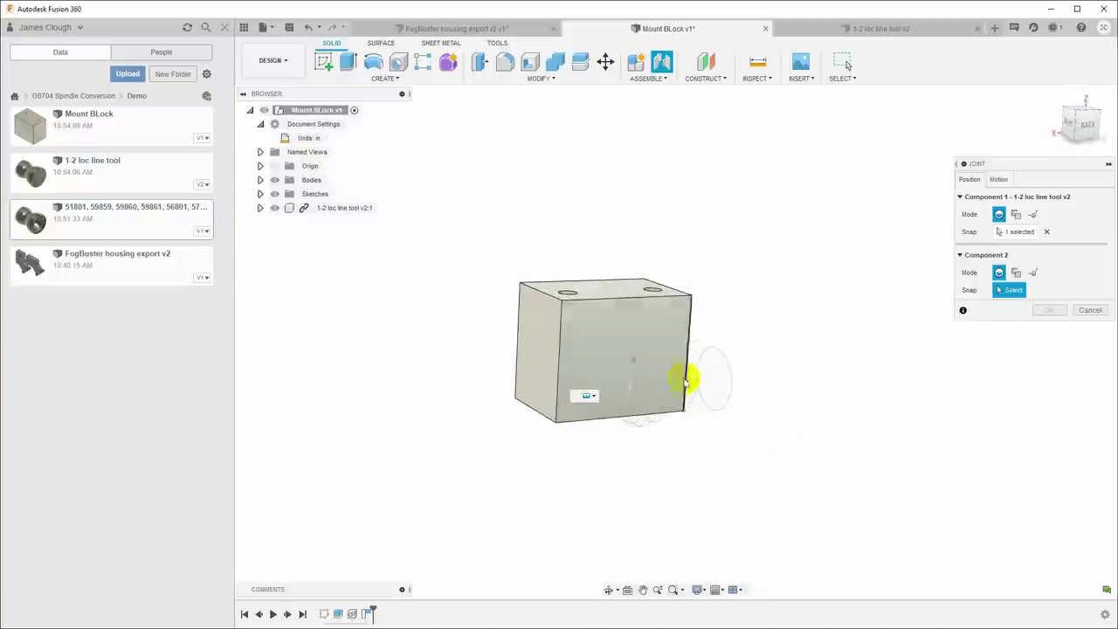
click(624, 361)
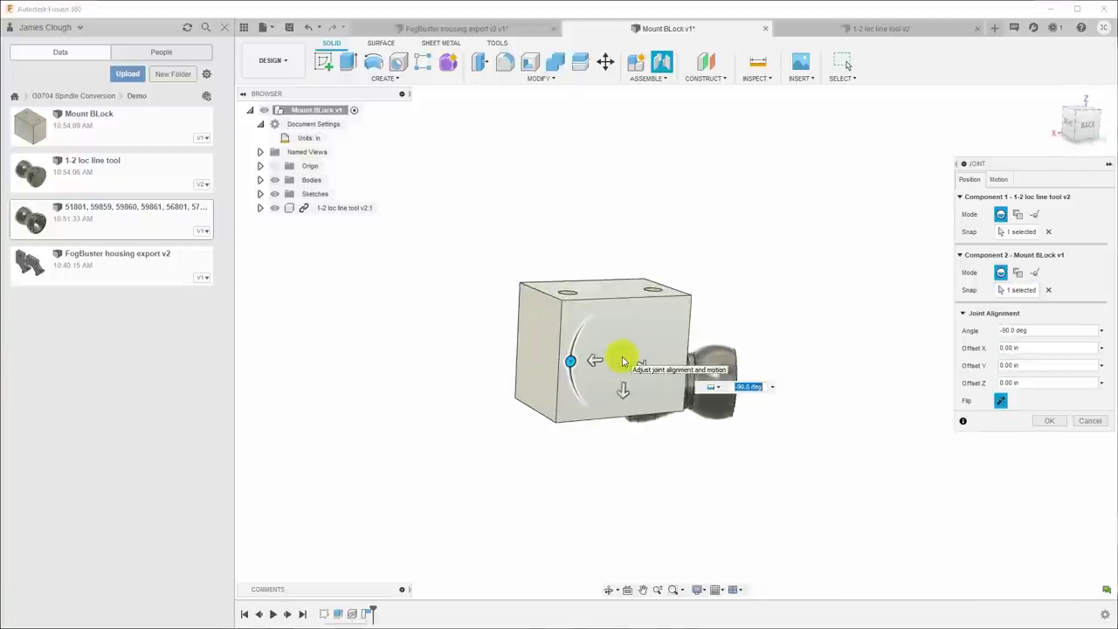
click(1000, 401)
- Slide the tool along the joint axis toward a -0.50 in Z offset
shift+middle_drag(952, 391, 727, 328)
drag(726, 327, 662, 342)
mouse_move(662, 343)
shift+middle_down()
mouse_move(674, 332)
mouse_move(671, 356)
shift+middle_up()
drag(672, 356, 705, 352)
shift+middle_drag(699, 352, 692, 354)
drag(694, 354, 689, 353)
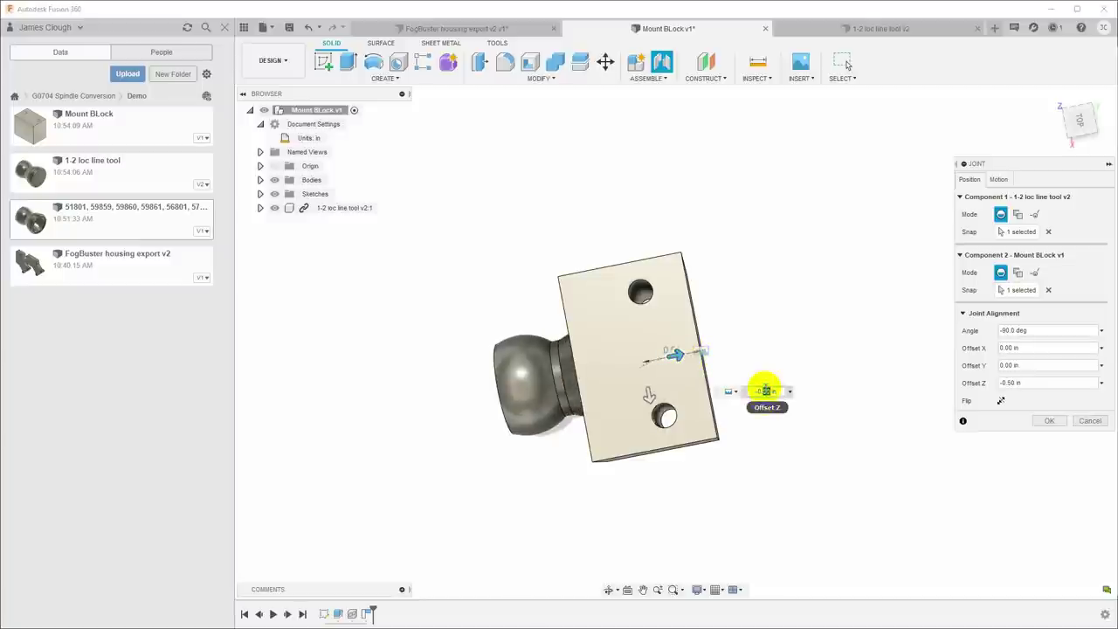
text(5)
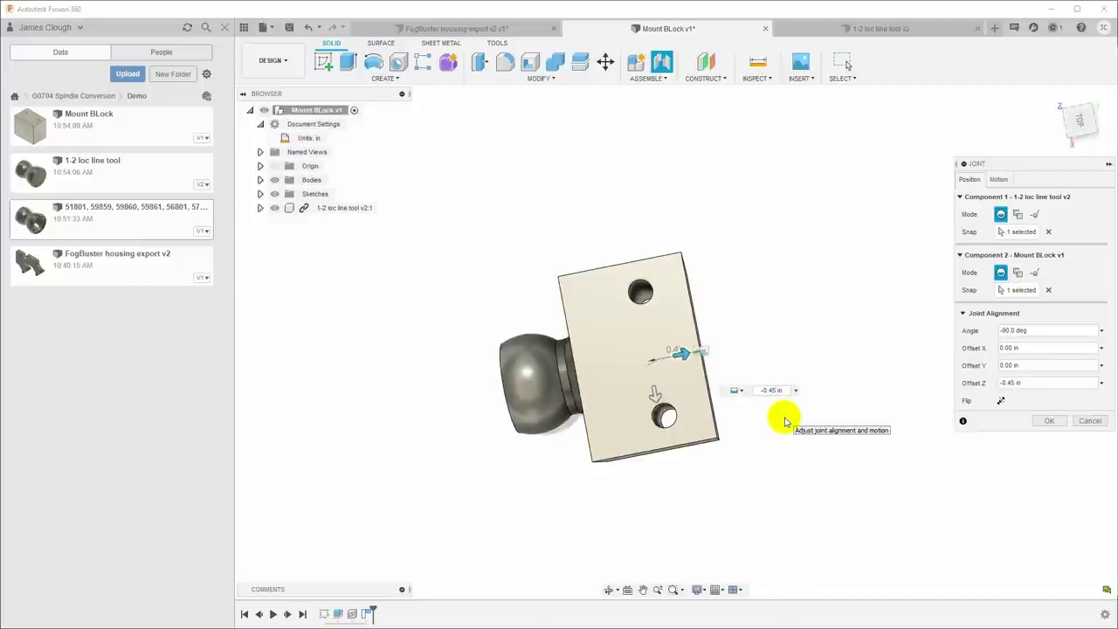
- Correct the Z offset to -0.5 in and commit the joint
shift+middle_drag(785, 422, 664, 399)
scroll(678, 392, up, 3)
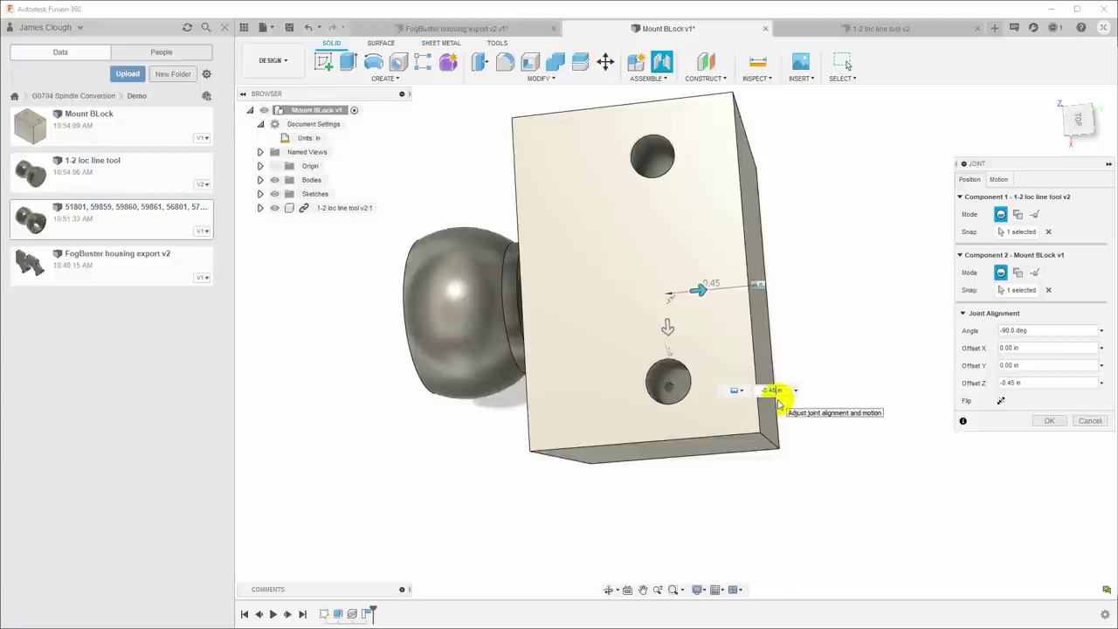
key(BackSpace)
text(8)
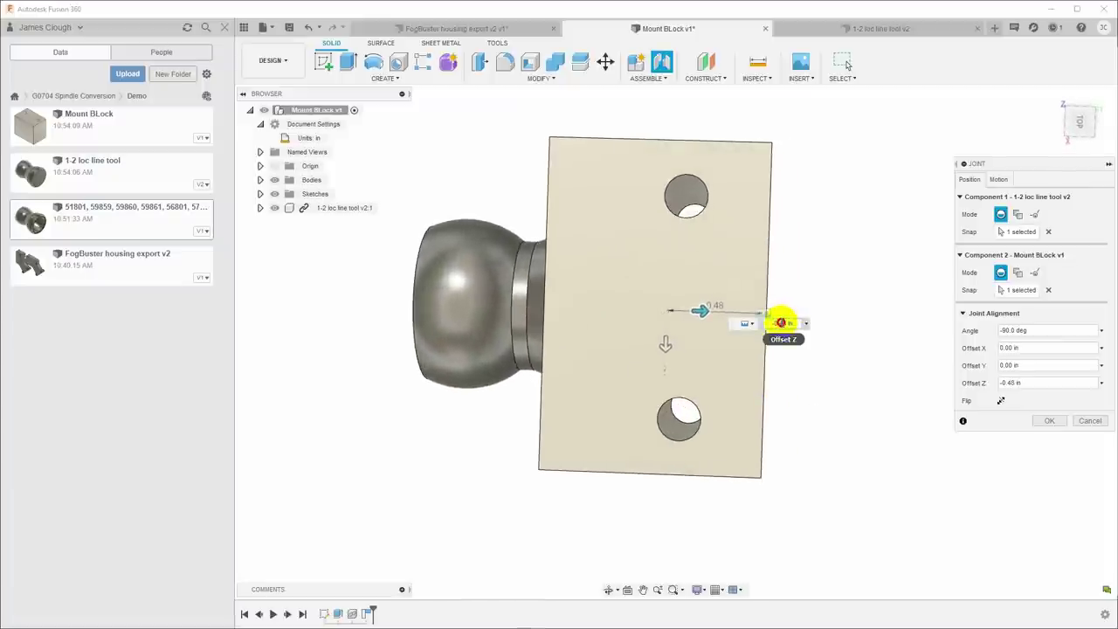
double_click(785, 323)
key(Return)
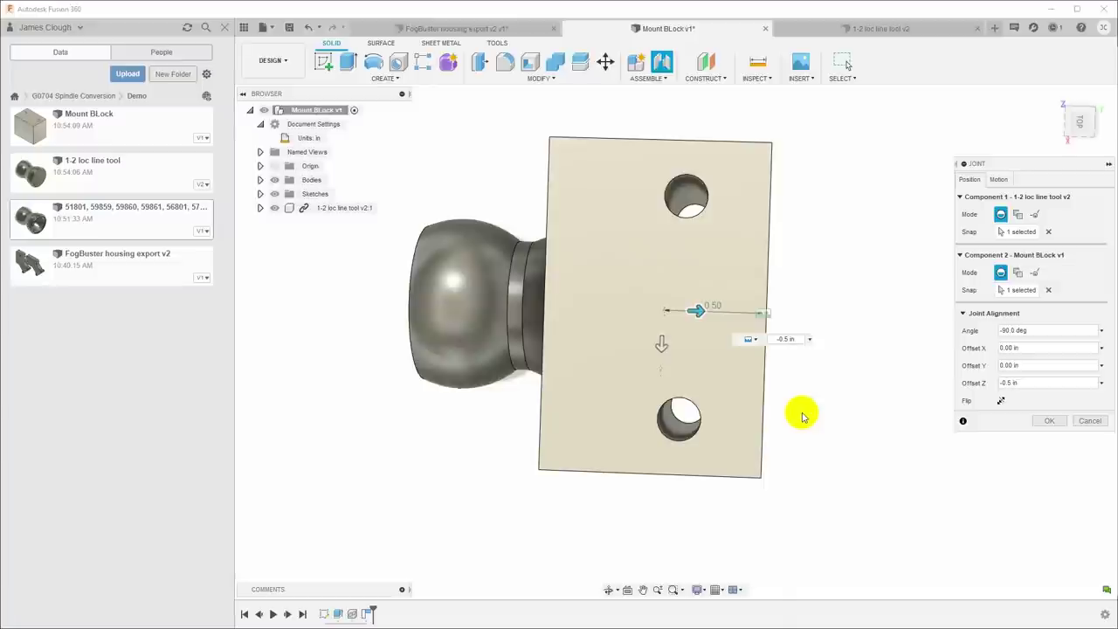
click(1053, 425)
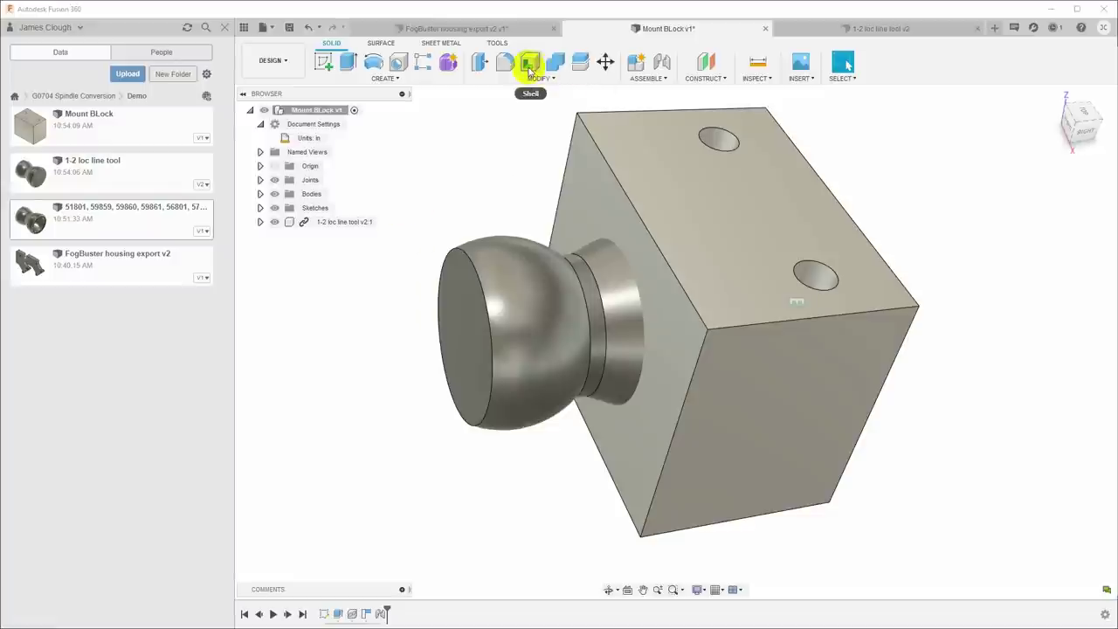
- Combine the block with the loc-line tool body using the Cut operation
click(554, 62)
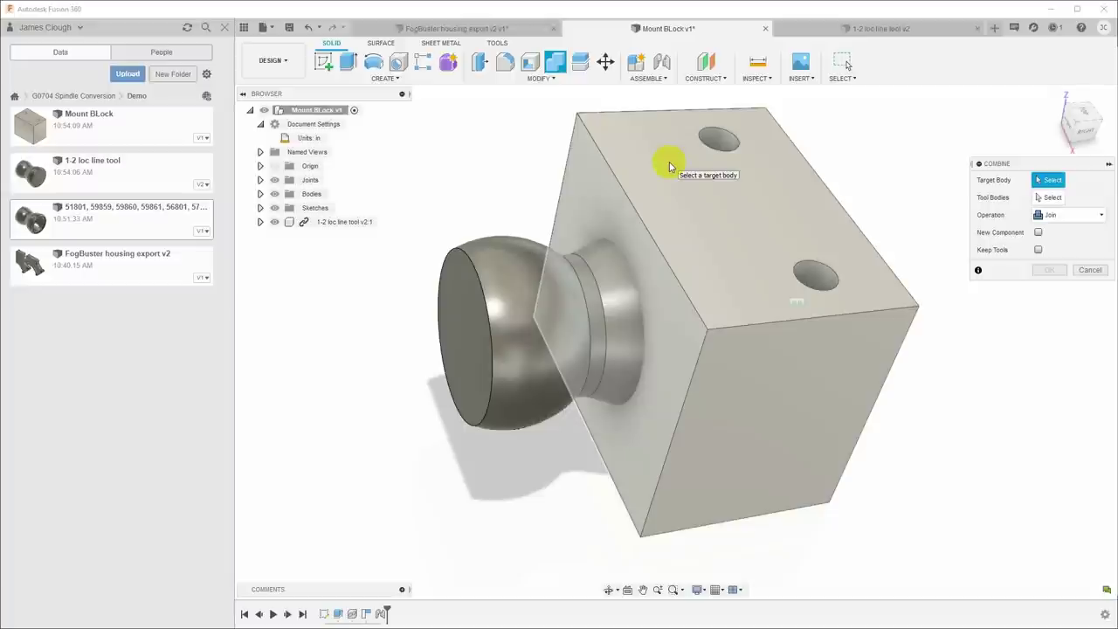
click(669, 164)
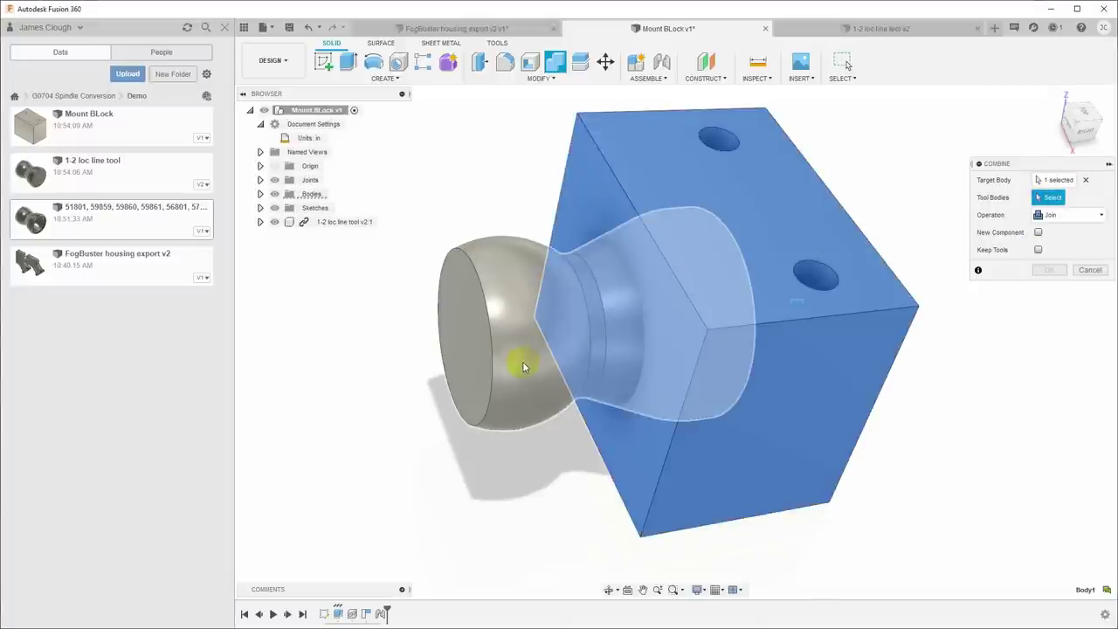
click(521, 365)
click(1075, 215)
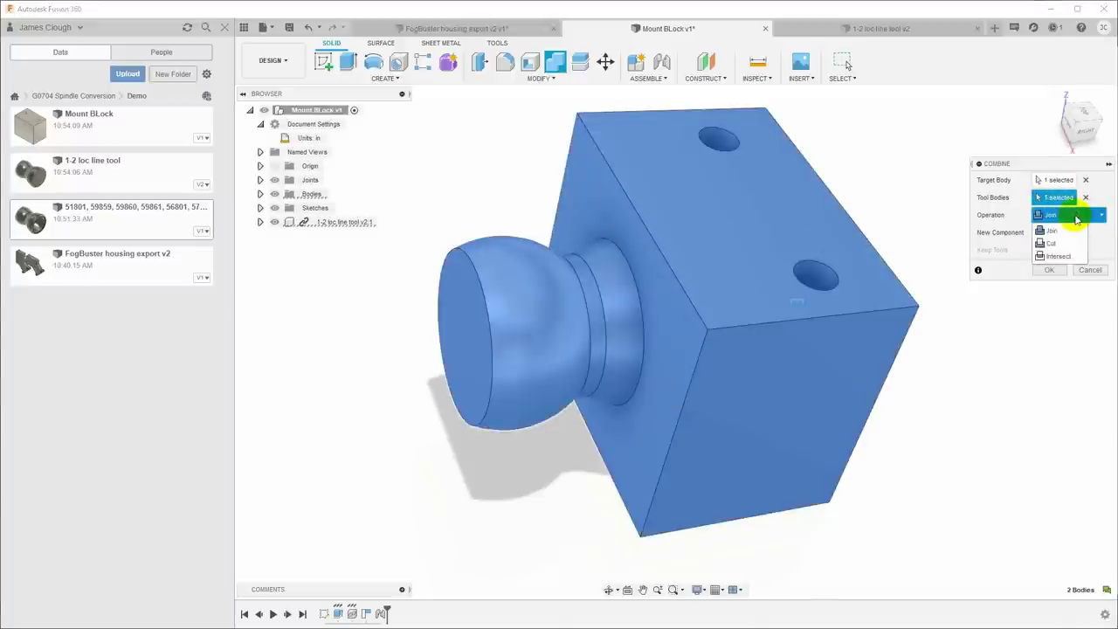
click(1051, 244)
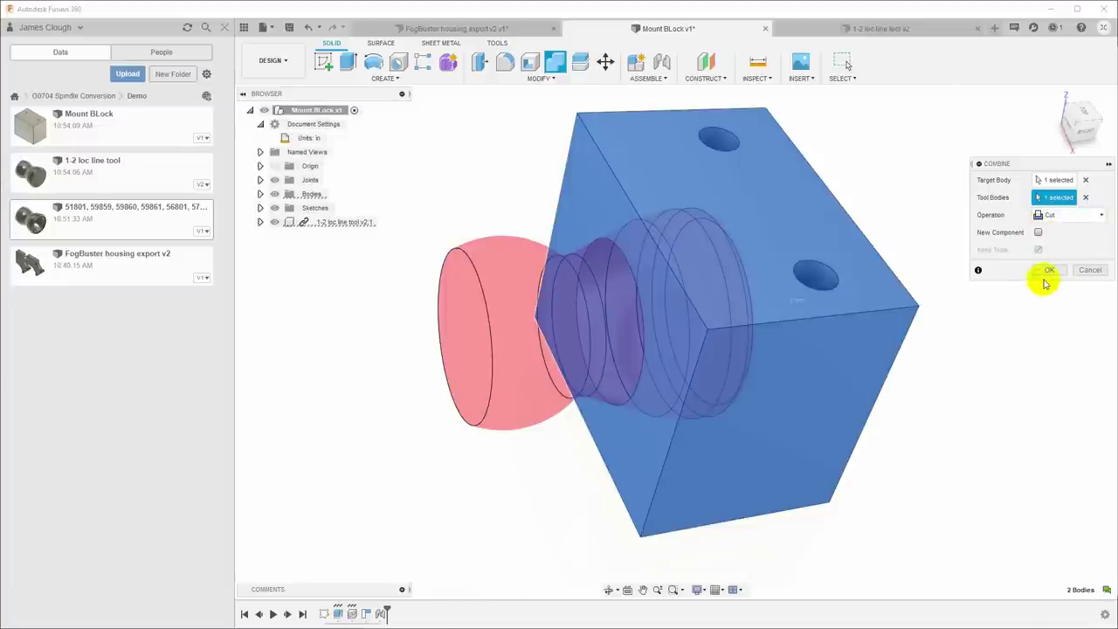
click(1045, 270)
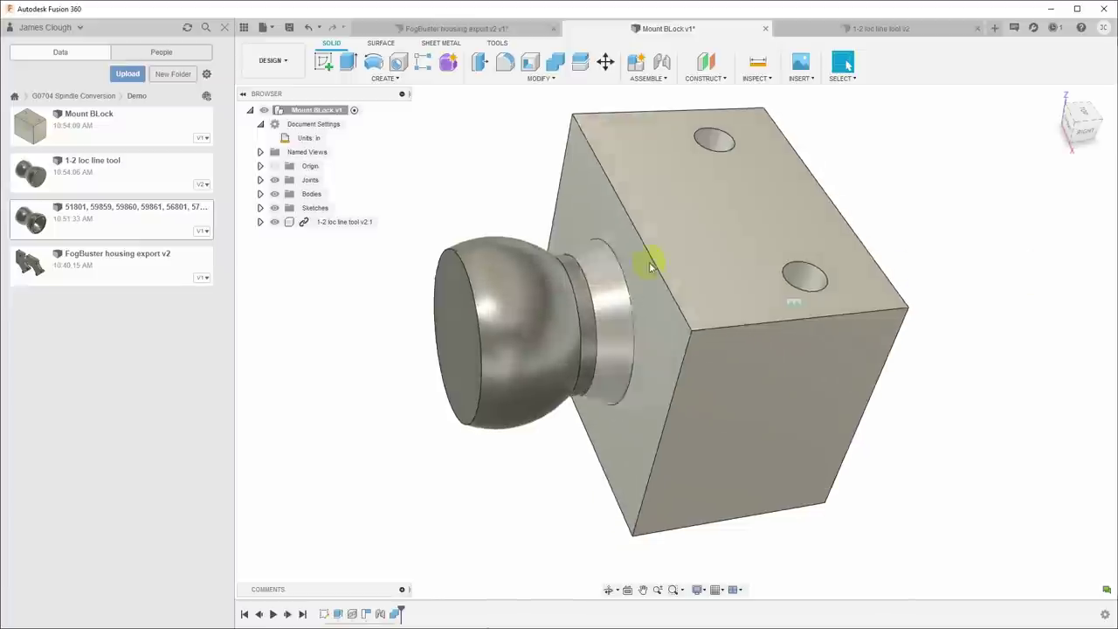
- Hide the loc-line tool component to reveal the socket cavity
click(278, 222)
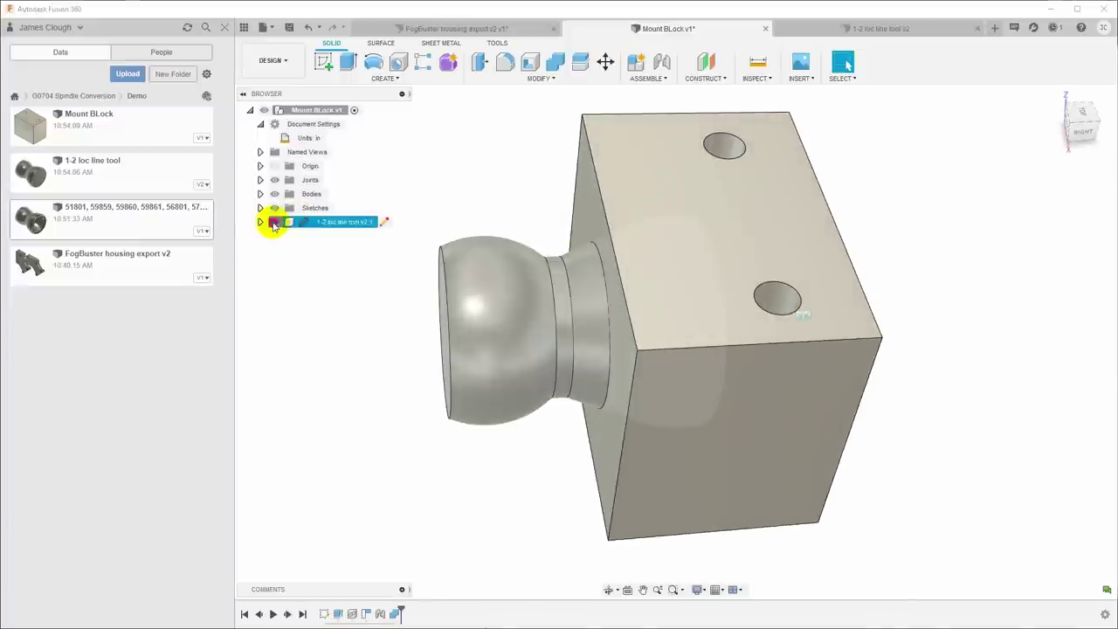
click(274, 224)
shift+middle_drag(1043, 314, 541, 150)
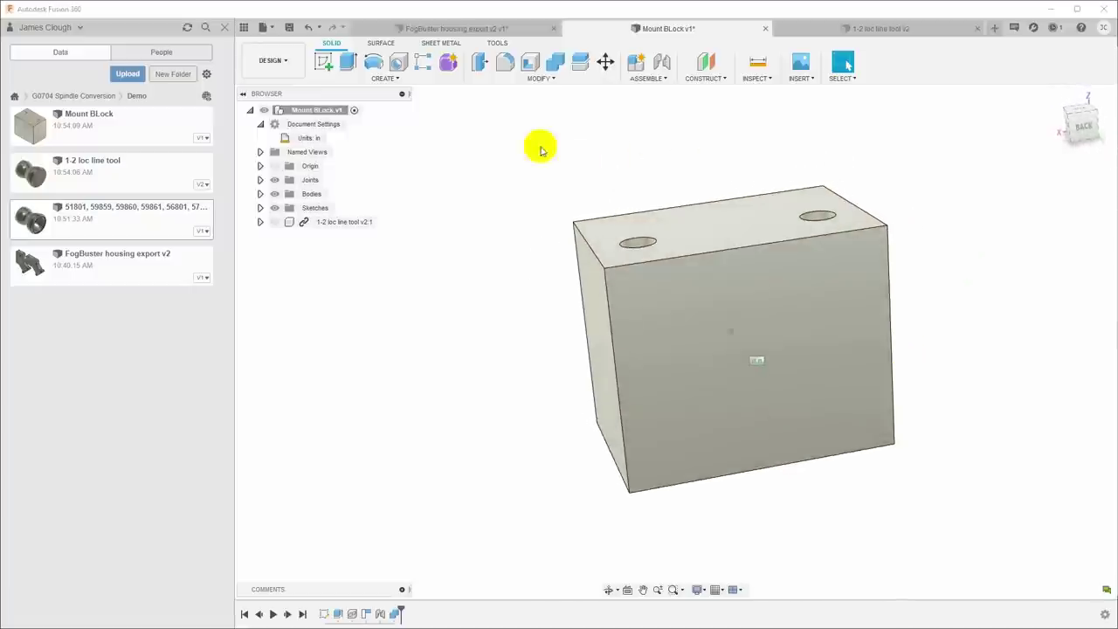
- Place a 0.60 in hole on the block's back face with a depth of 1.00 in
click(398, 62)
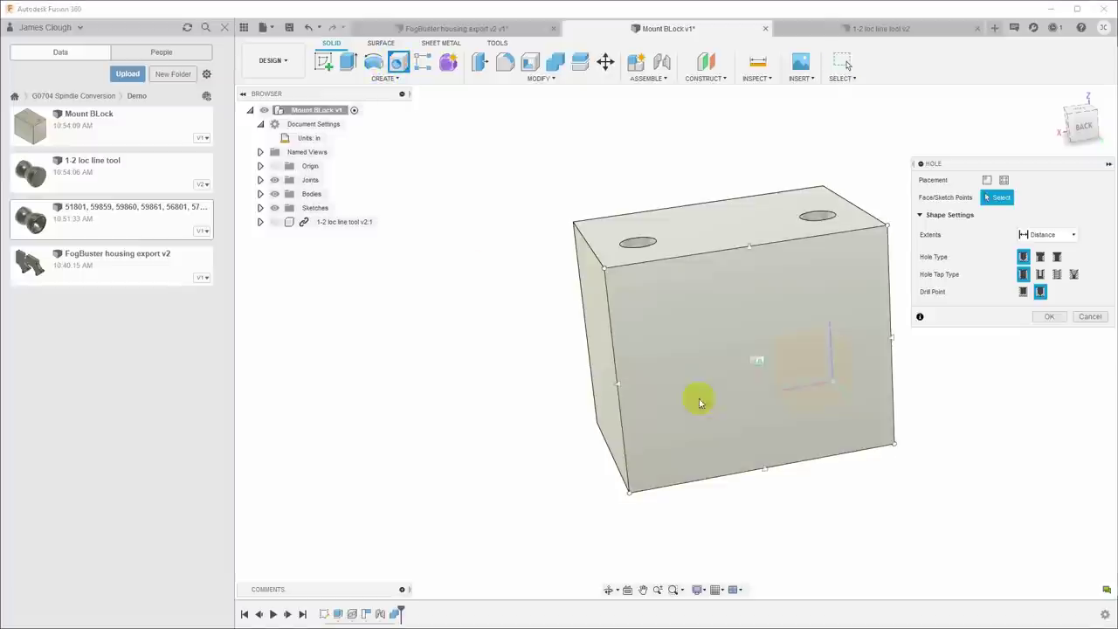
click(757, 365)
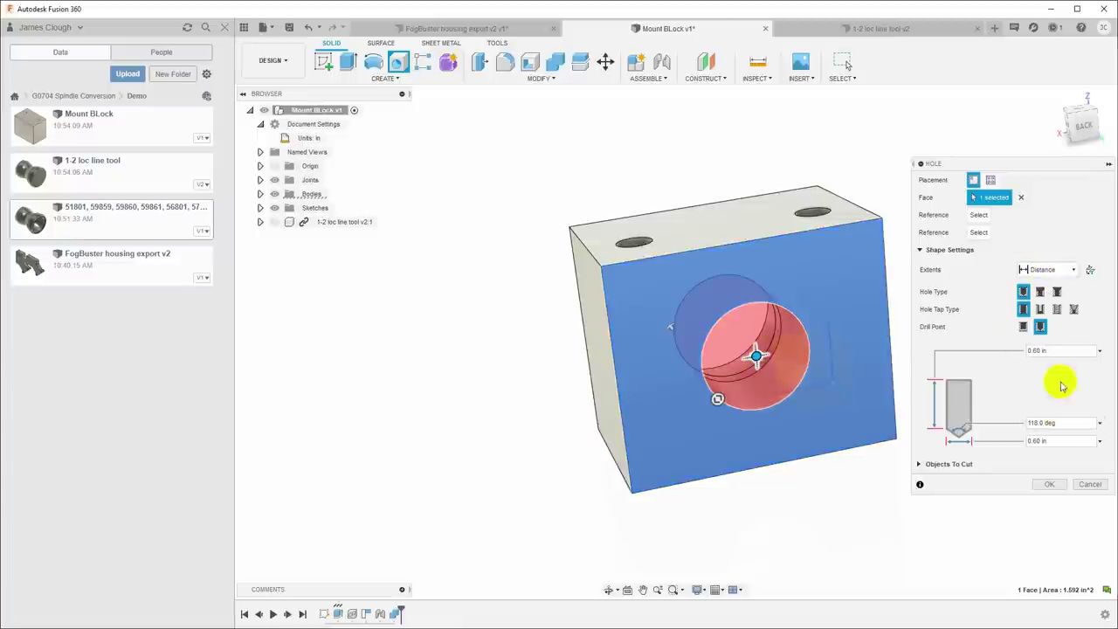
drag(1061, 353, 1018, 354)
key(BackSpace)
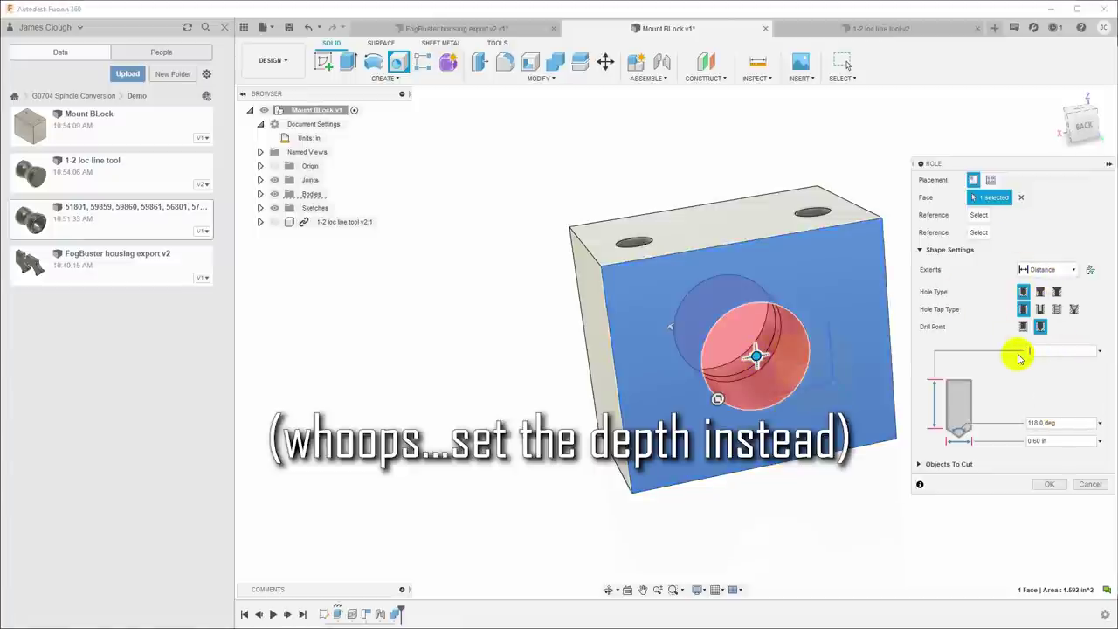
text(.5)
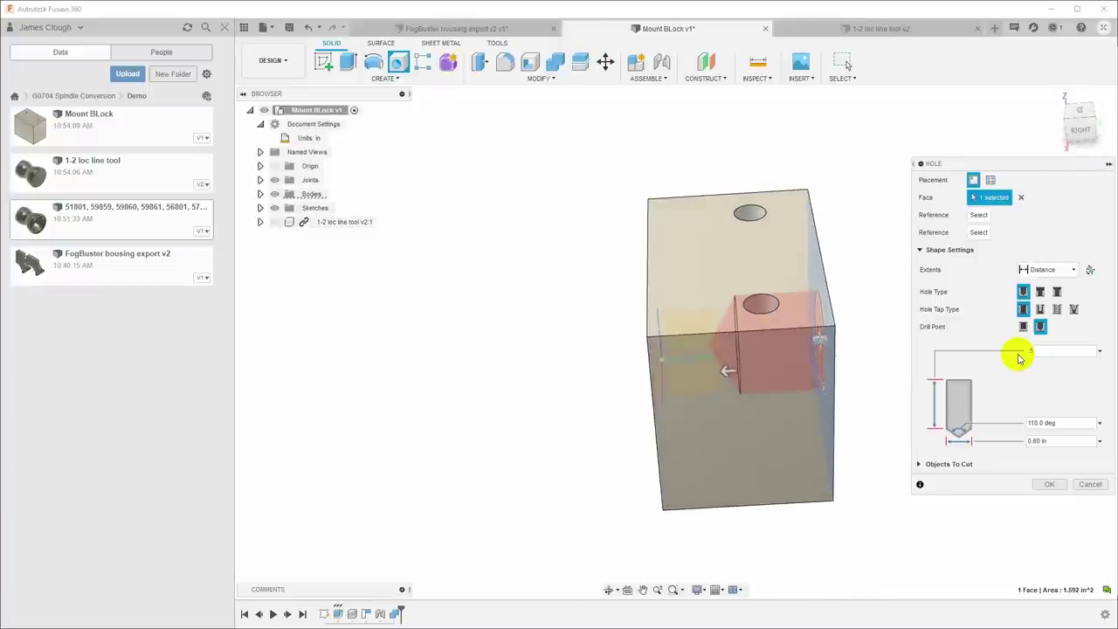
drag(739, 371, 644, 375)
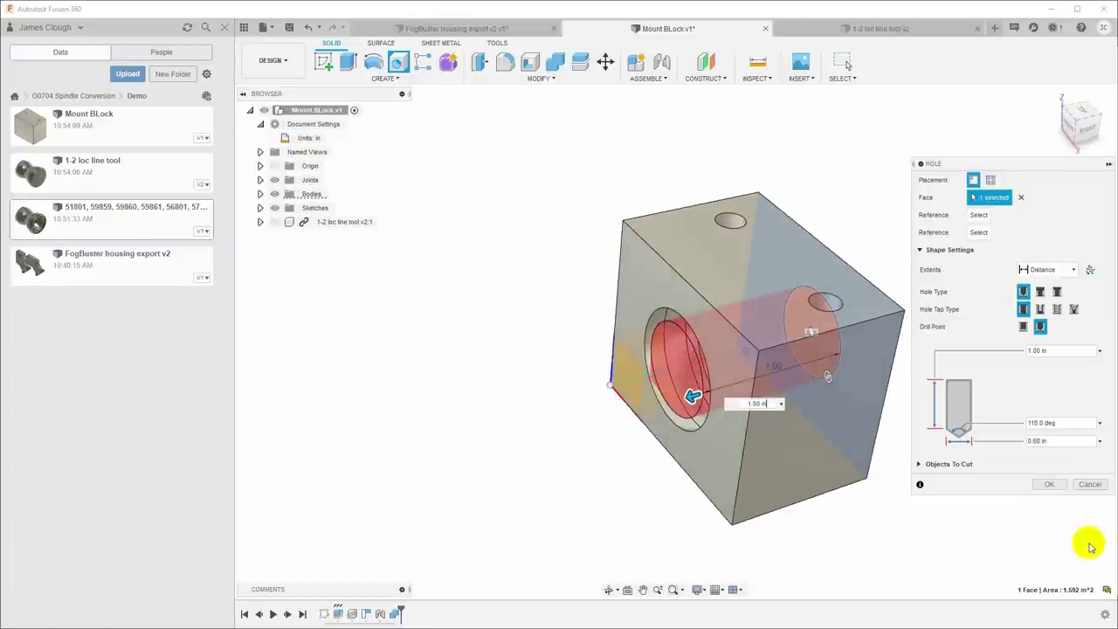
click(1048, 486)
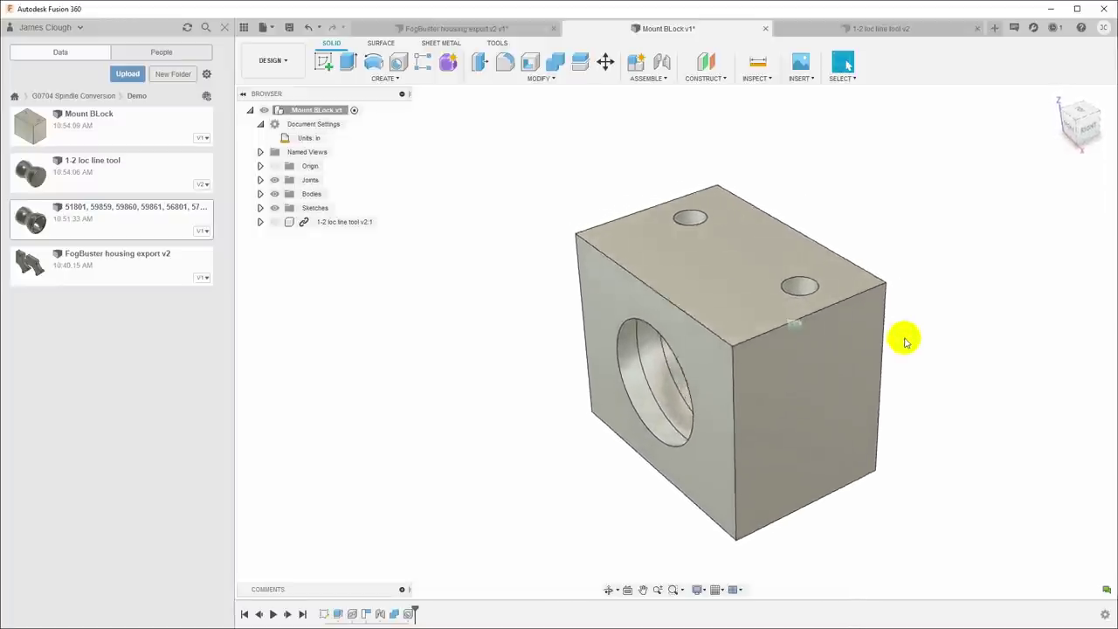
- Fillet the two hole rim edges with a 0.1 in radius
key(f)
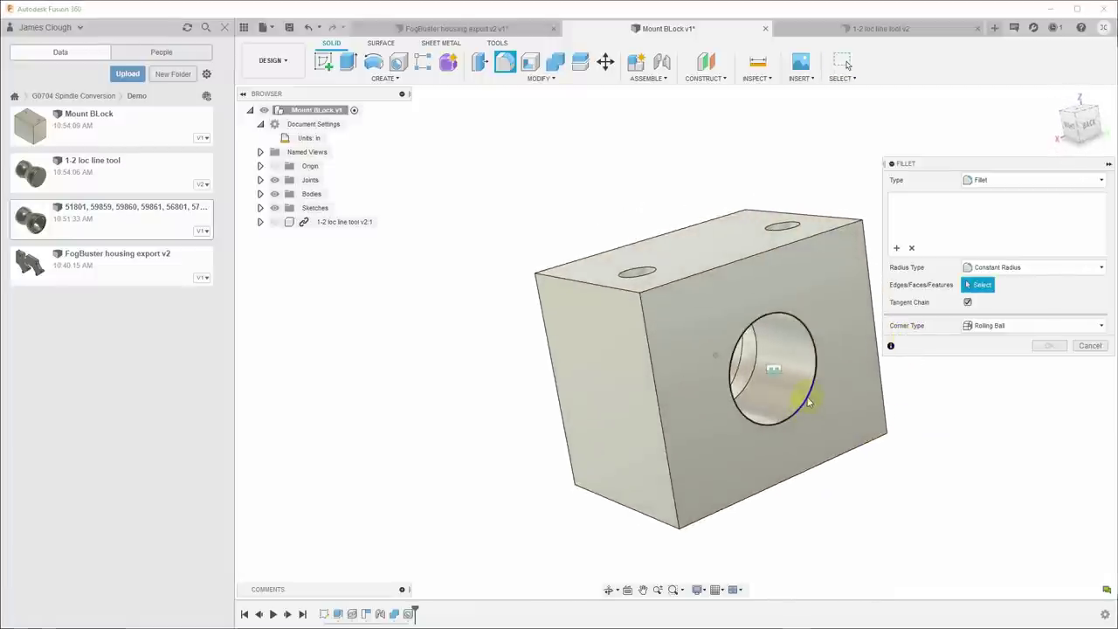
click(809, 396)
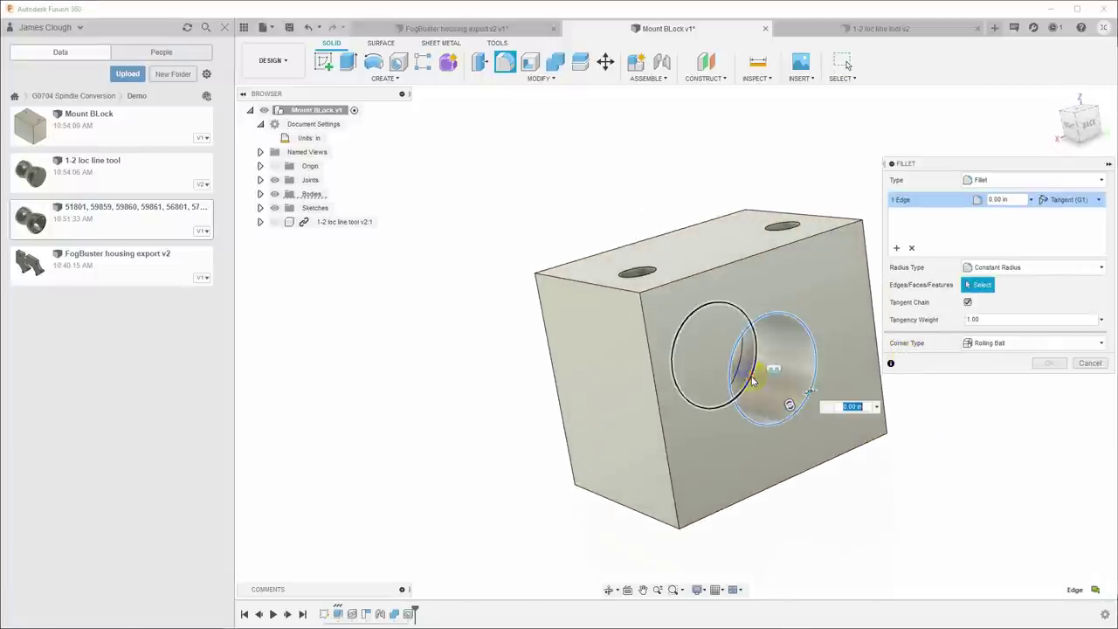
text(0.1)
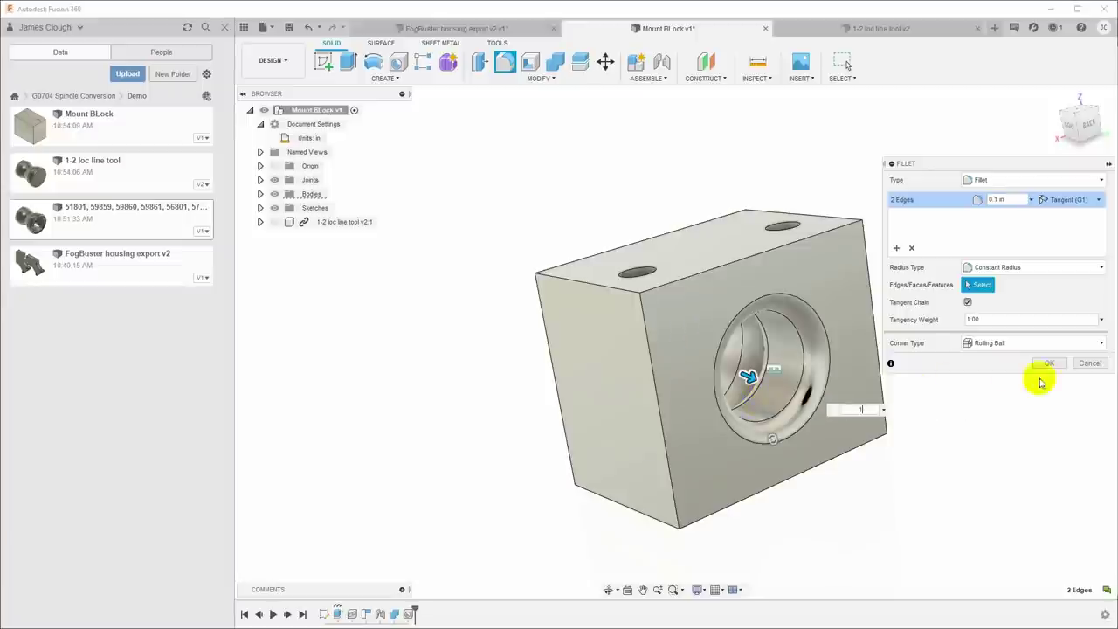
click(1051, 363)
shift+middle_drag(1058, 364, 757, 68)
click(758, 63)
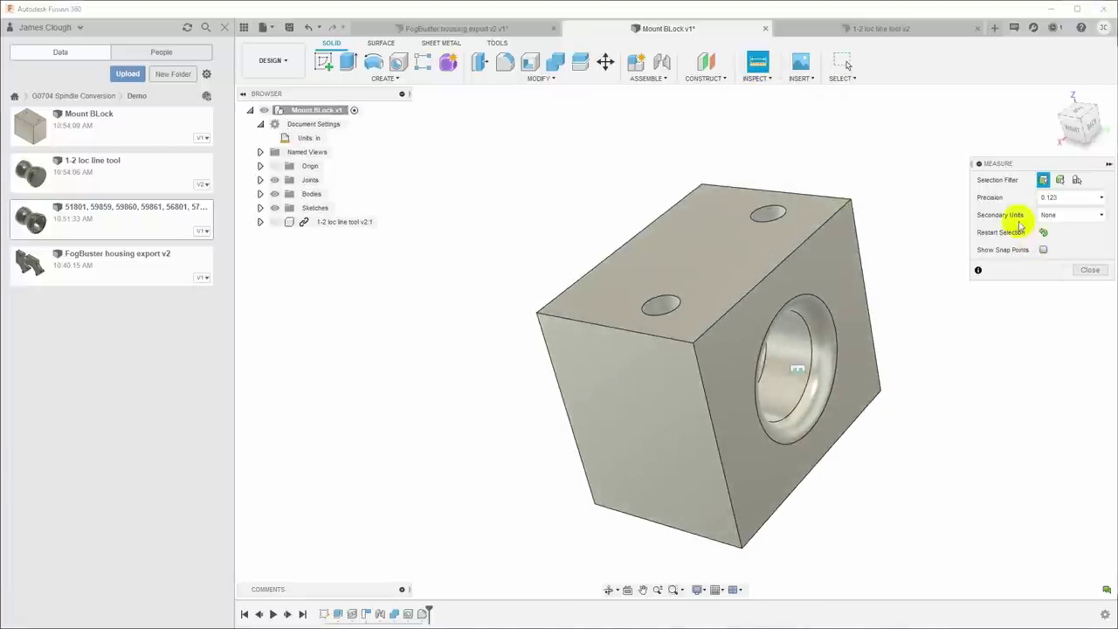
click(1090, 270)
click(749, 81)
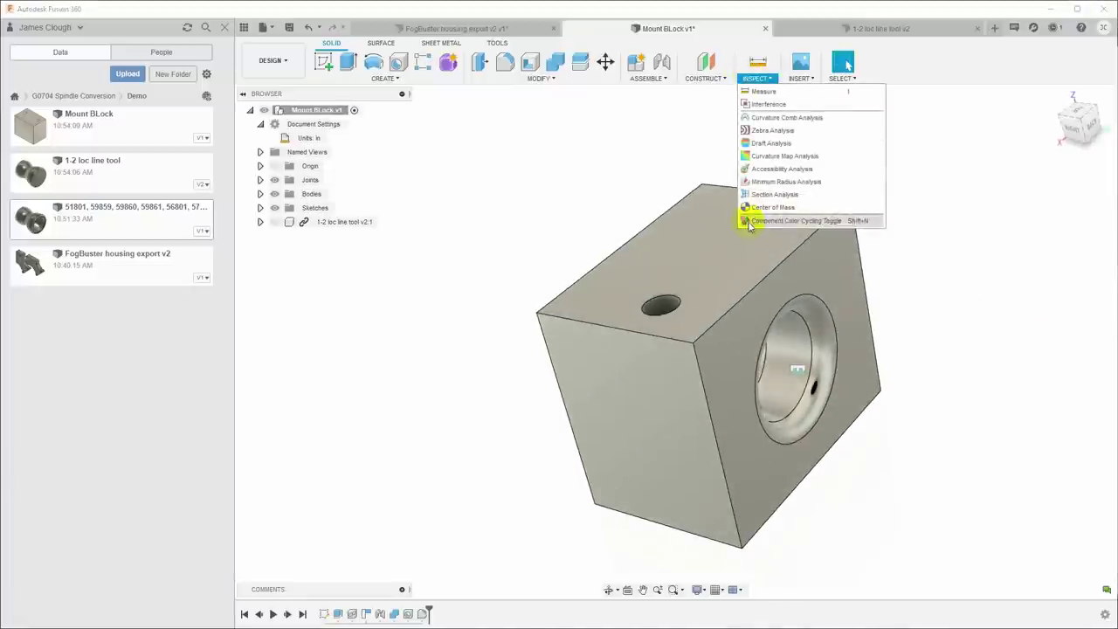
click(749, 187)
click(722, 262)
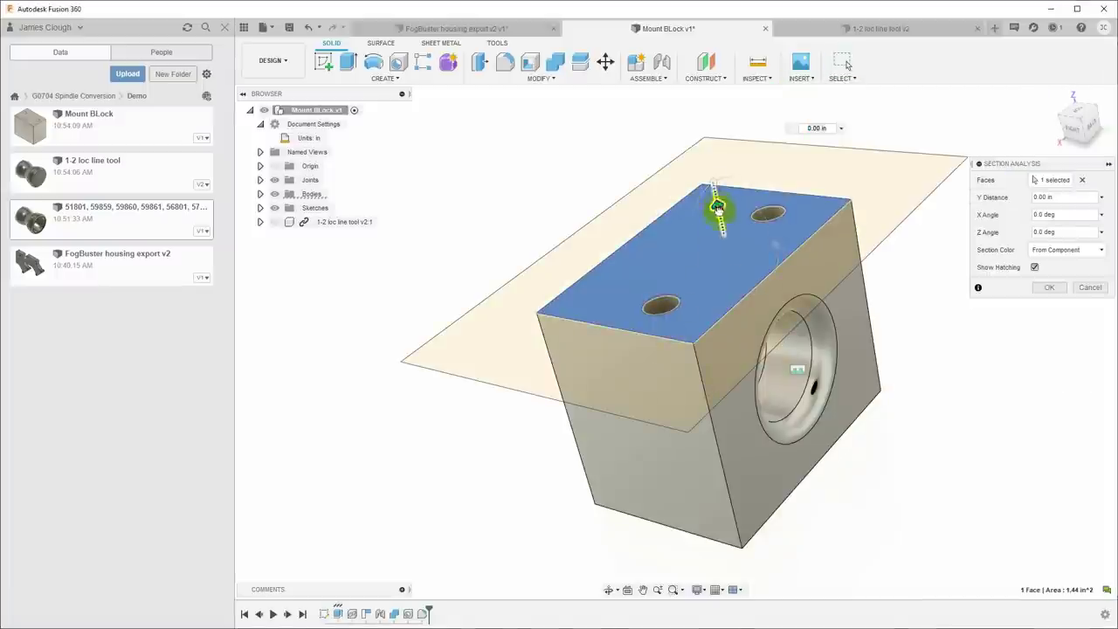
drag(717, 207, 741, 317)
mouse_move(741, 317)
shift+middle_down()
mouse_move(792, 368)
mouse_move(760, 371)
shift+middle_up()
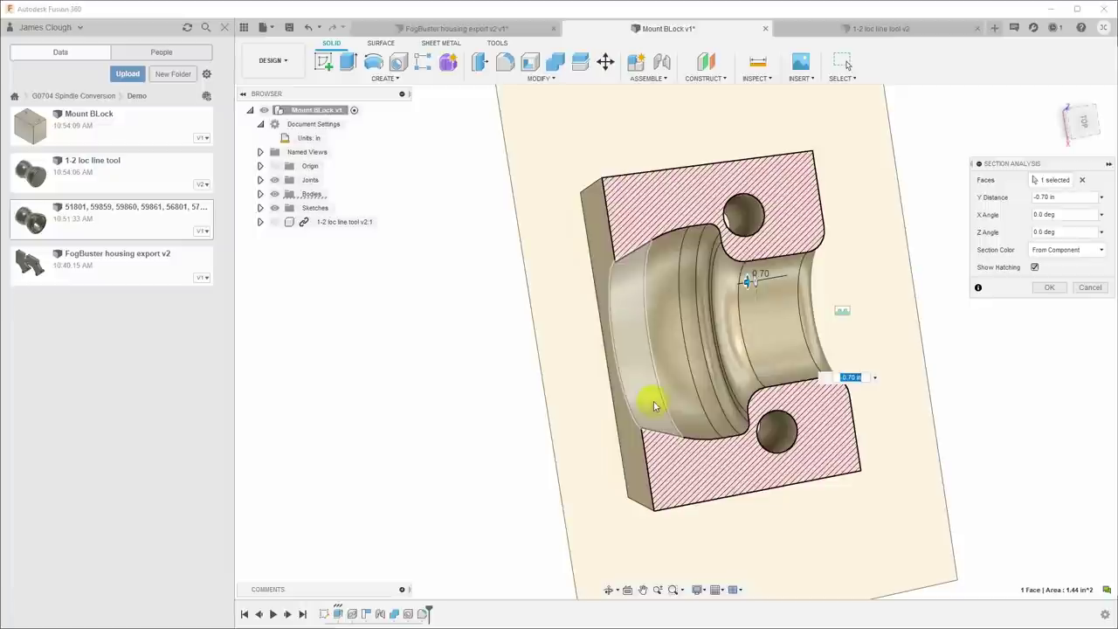
shift+middle_drag(847, 332, 924, 377)
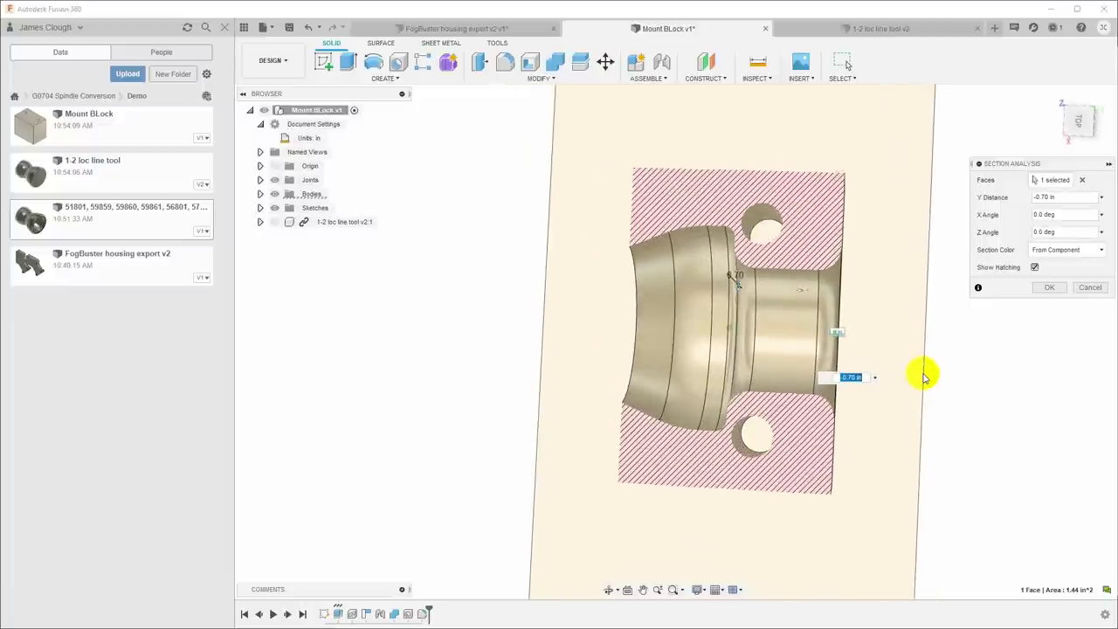
shift+middle_drag(767, 449, 724, 421)
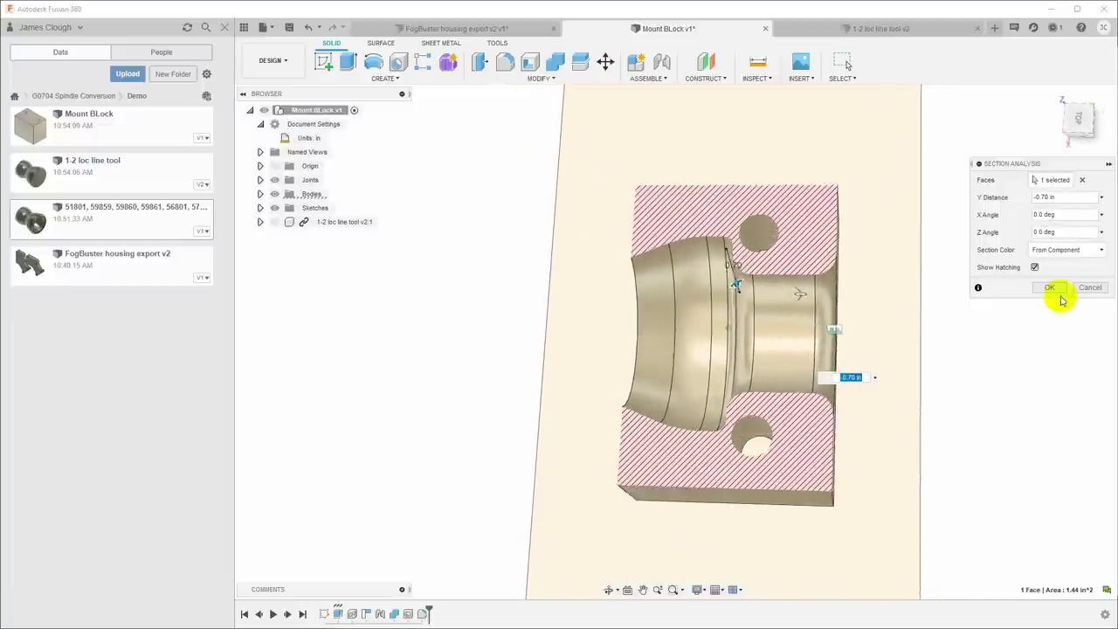
click(1090, 287)
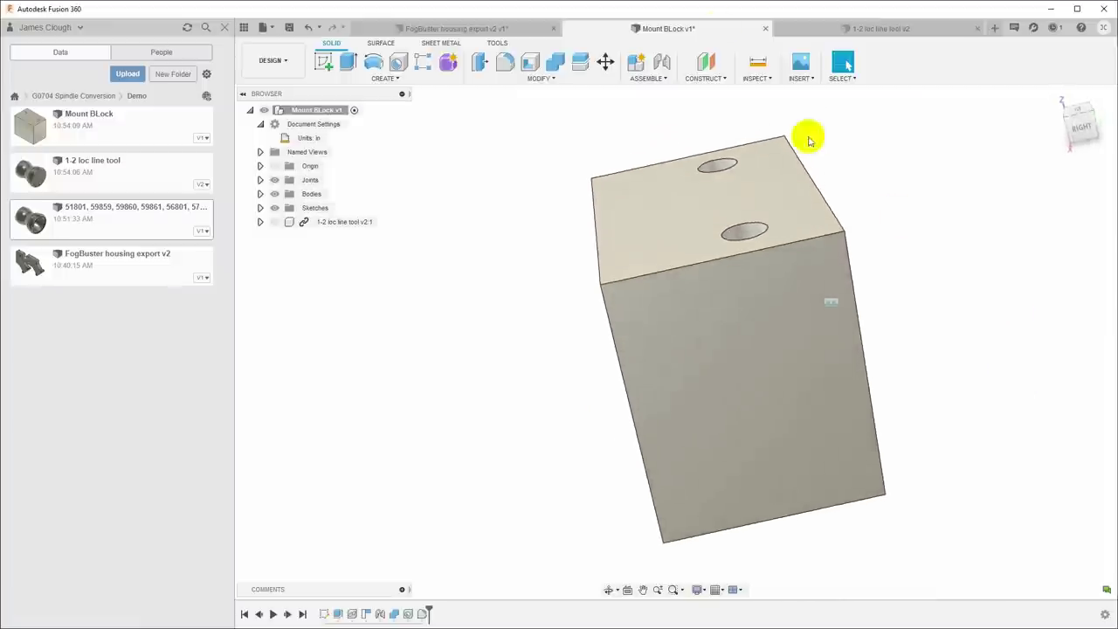
- Create a midplane between the block's top and bottom faces
click(704, 77)
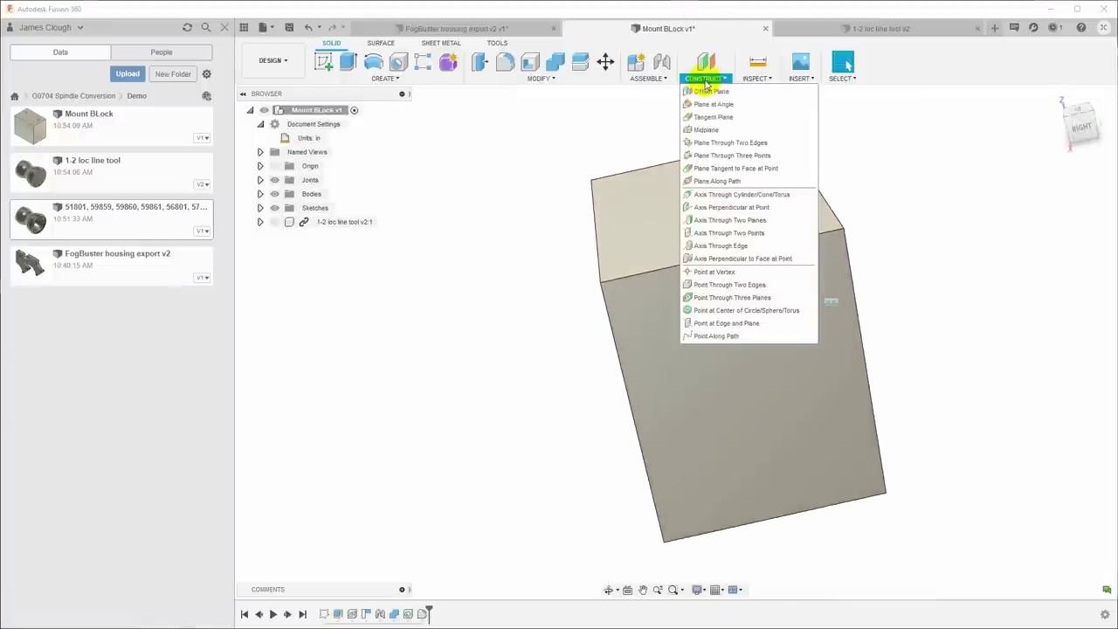
click(706, 129)
click(662, 234)
shift+middle_drag(662, 234, 794, 449)
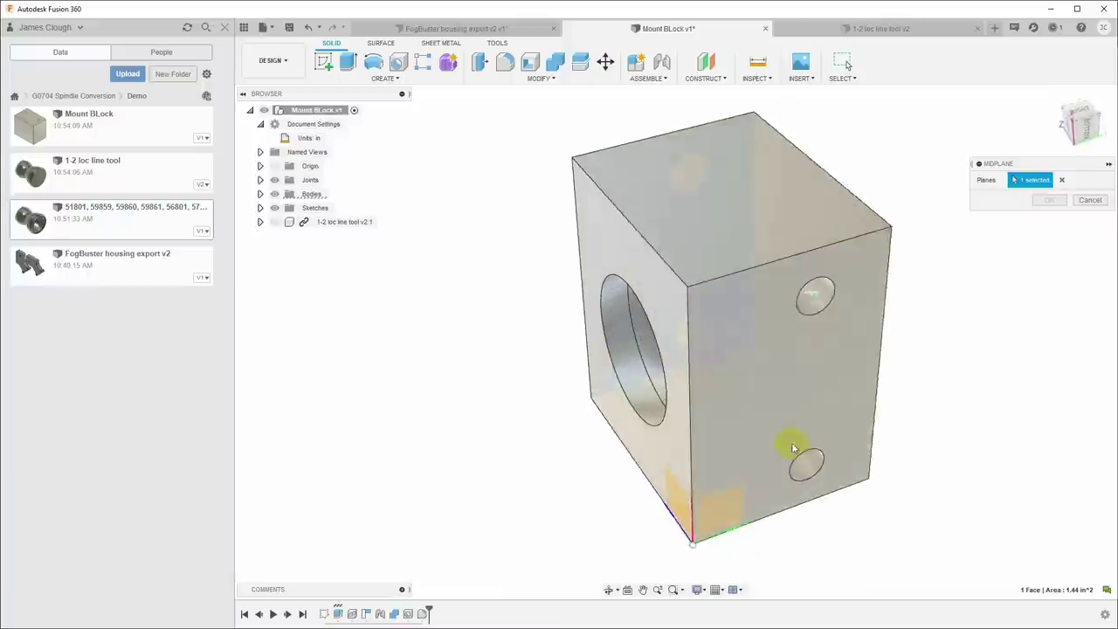
click(774, 350)
click(1052, 200)
- Split the block body along the midplane into two halves
shift+middle_drag(829, 192, 594, 131)
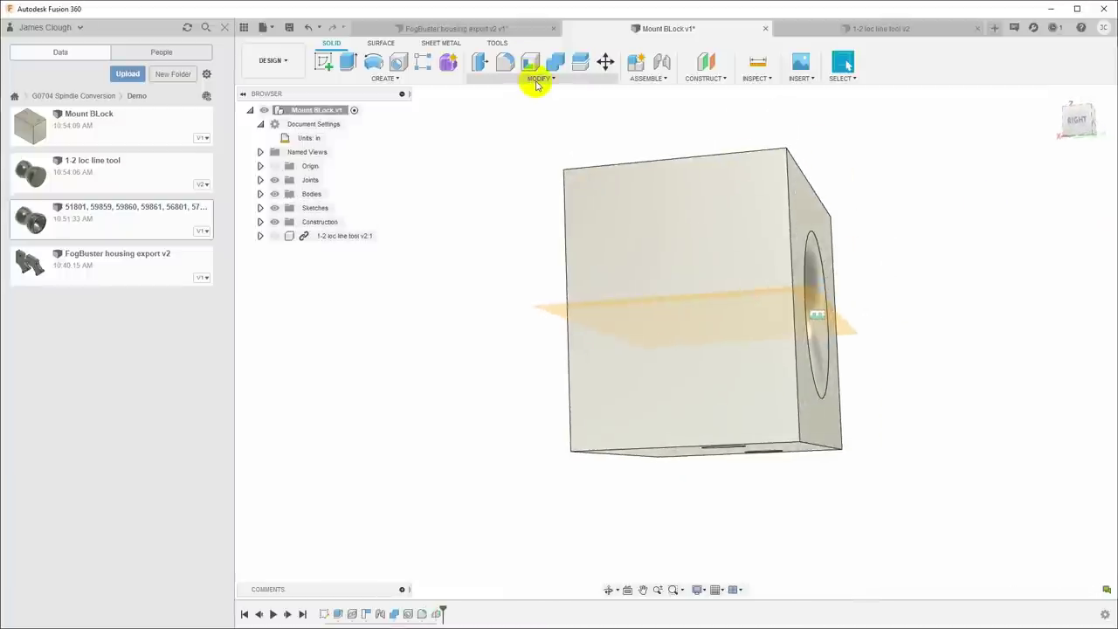
click(581, 66)
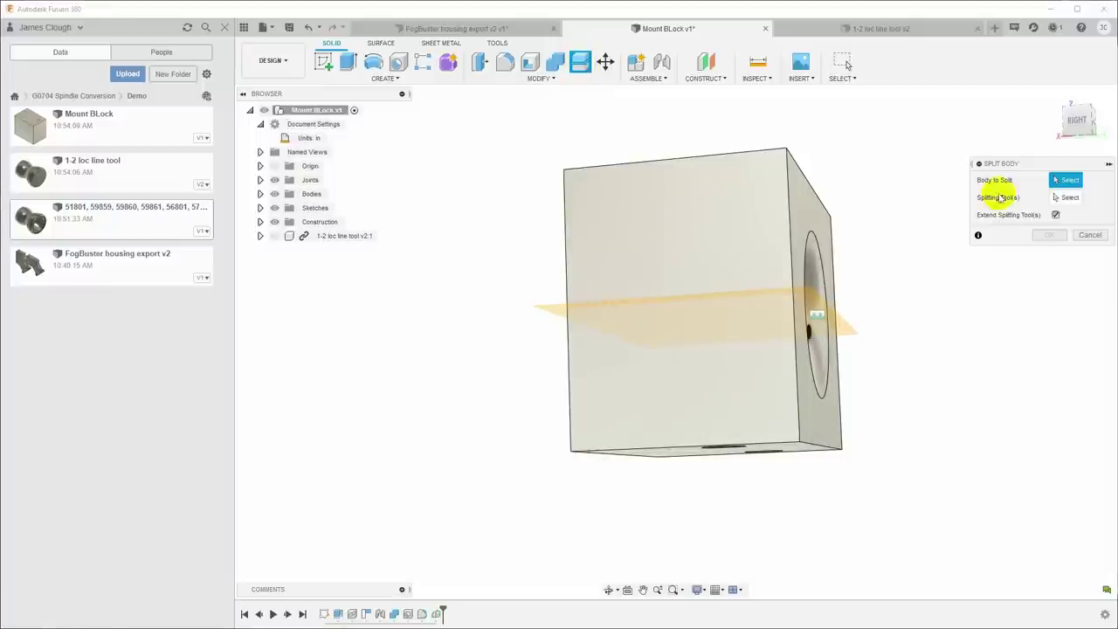
click(737, 200)
click(1070, 200)
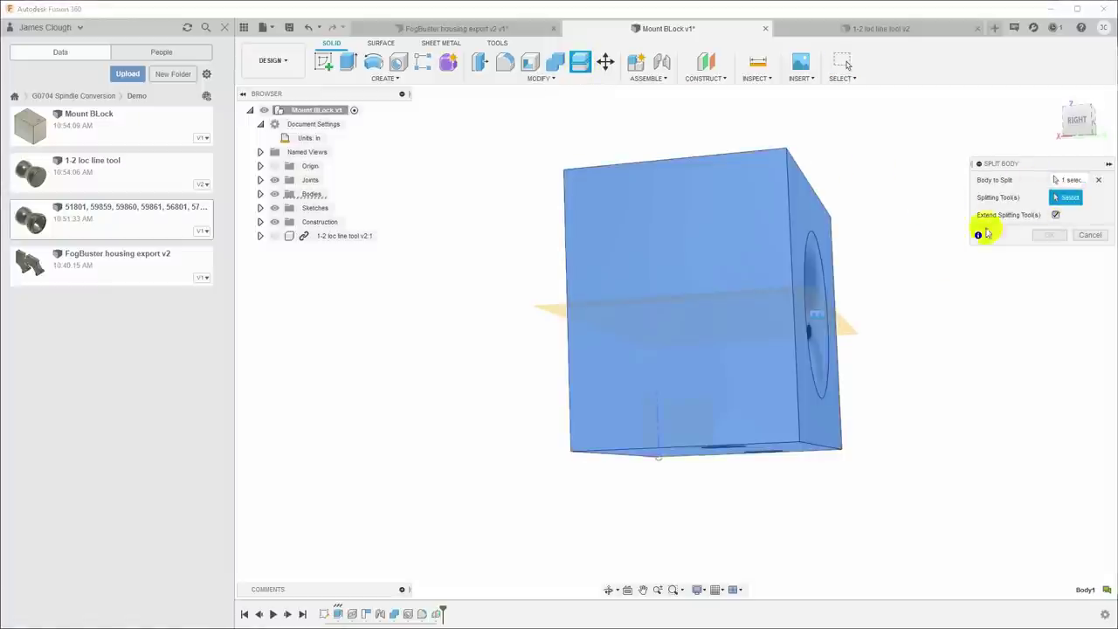
click(844, 326)
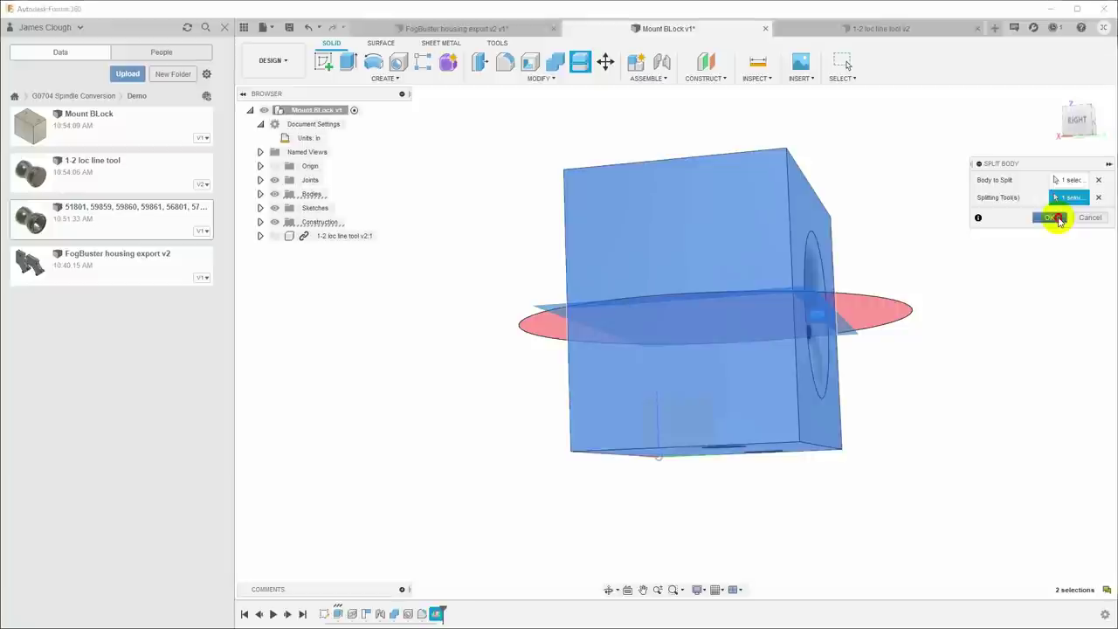
click(1051, 233)
- Expand Bodies to show Body1 and Body2, then hide the construction plane
click(261, 193)
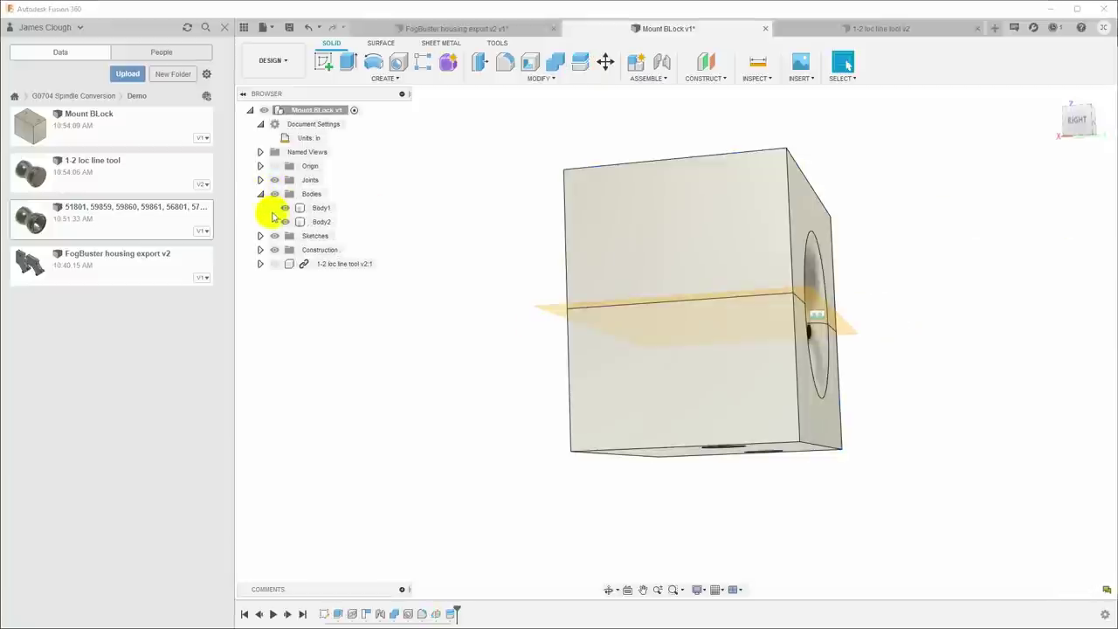
click(319, 210)
shift+middle_drag(611, 262, 603, 207)
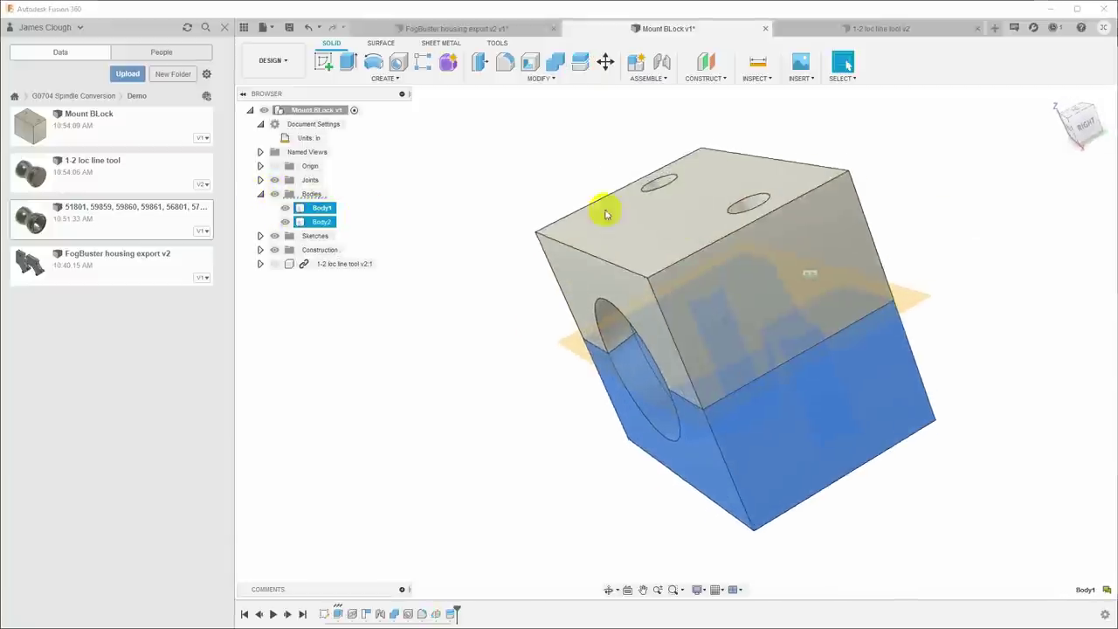
click(274, 249)
- Hide Body2 and inspect the lower half's cavity, briefly showing the 1-2 loc line tool
shift+middle_drag(1006, 312, 1055, 227)
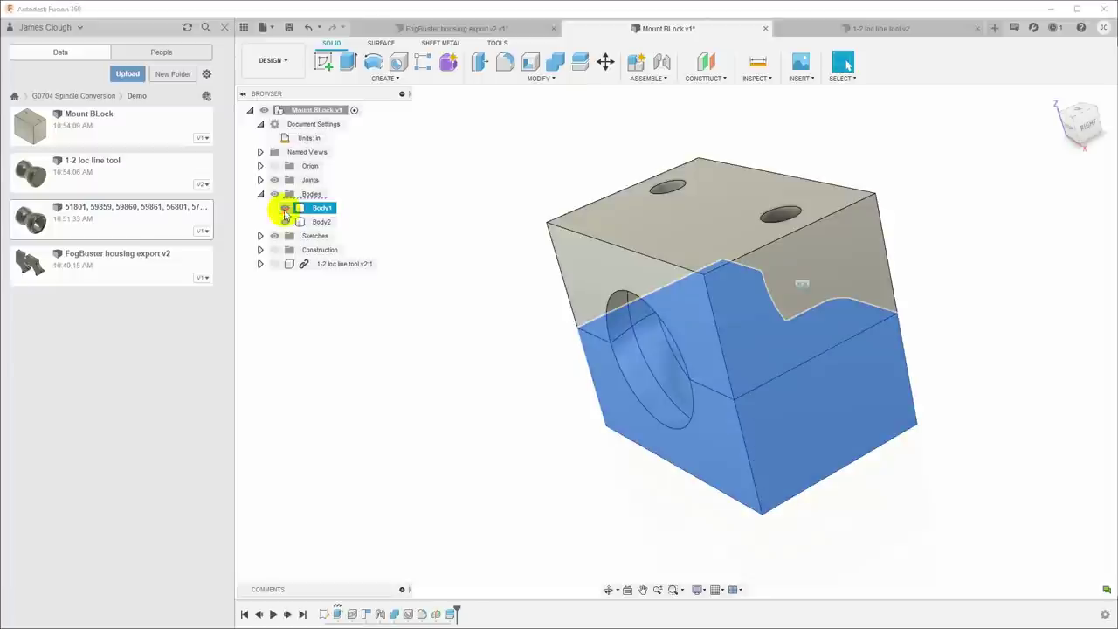
click(285, 222)
shift+middle_drag(743, 201, 982, 377)
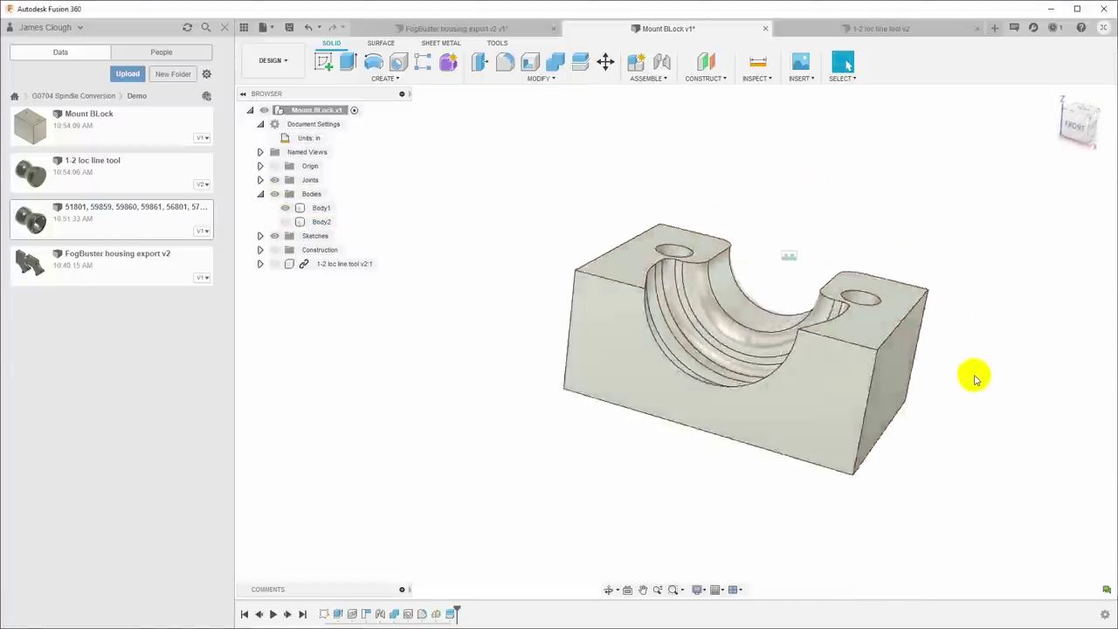
shift+middle_drag(973, 375, 654, 272)
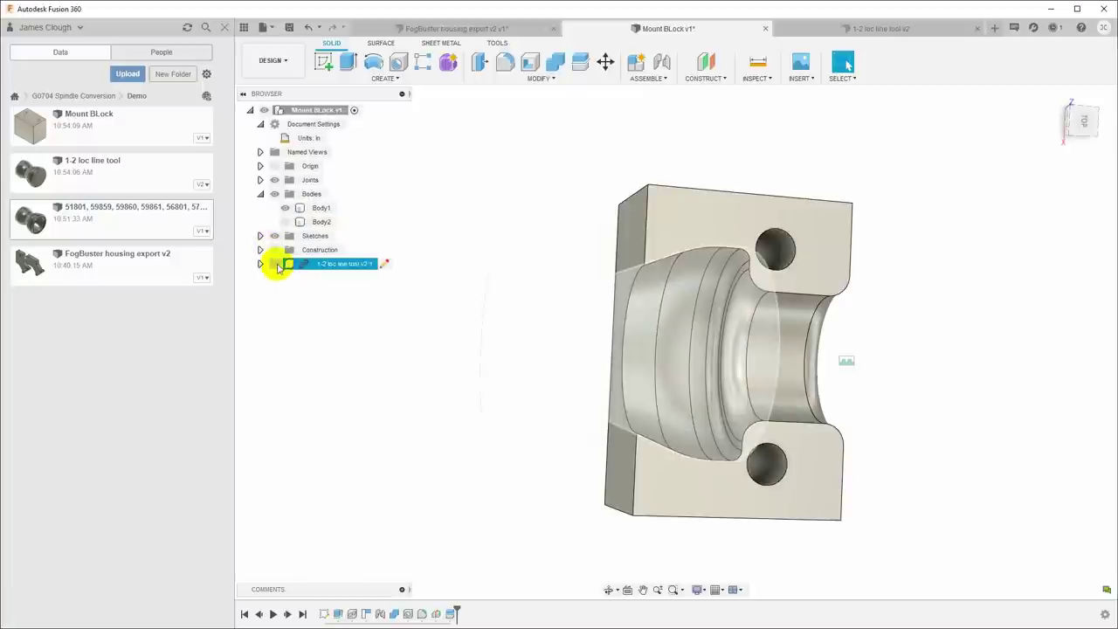
click(276, 264)
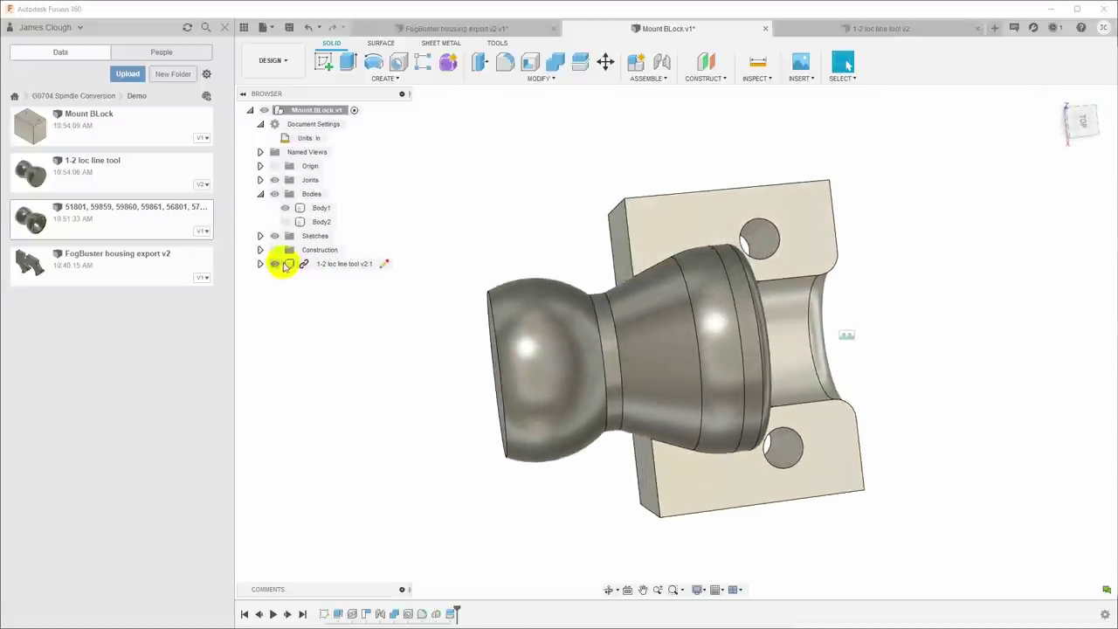
click(275, 264)
- View the half-bore cradle from above, then show Body2 again to restore the top half
click(651, 267)
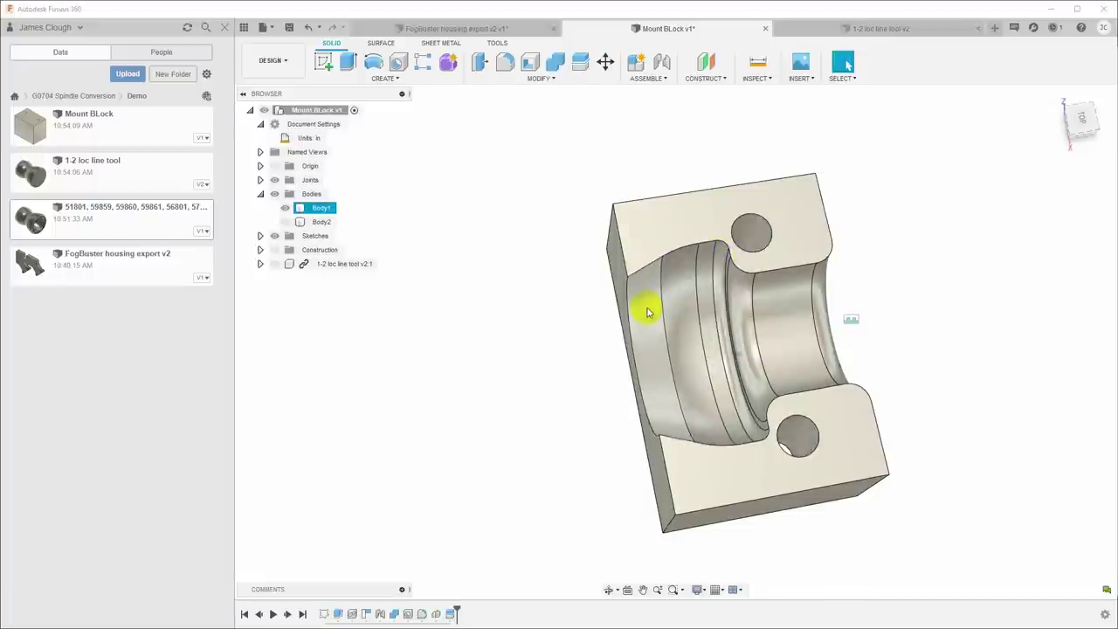
shift+middle_drag(648, 312, 661, 295)
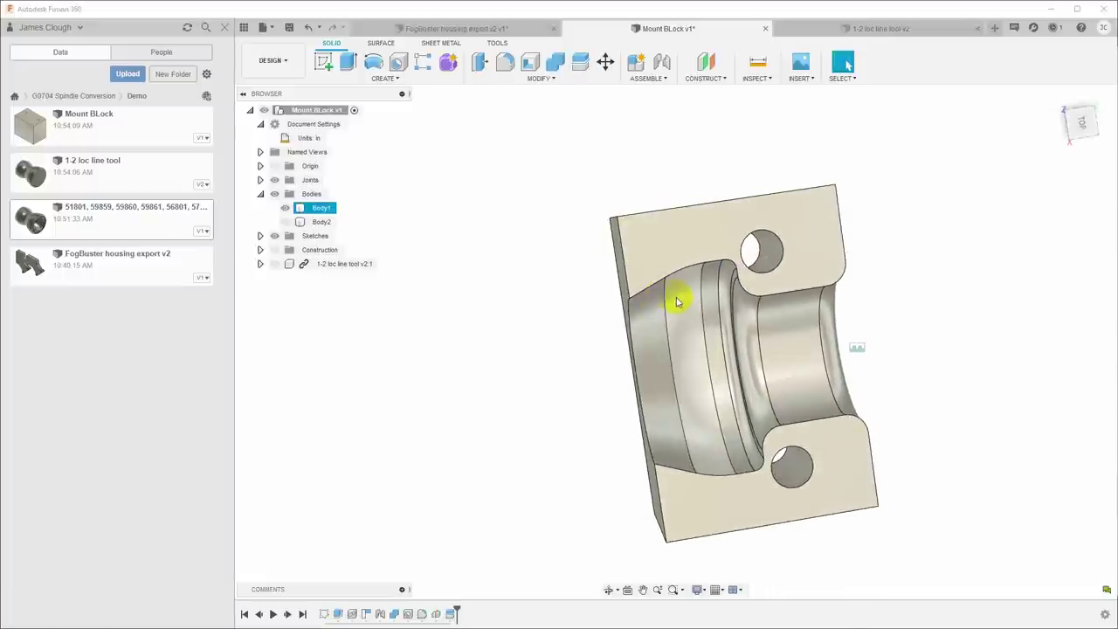
shift+middle_drag(680, 309, 681, 309)
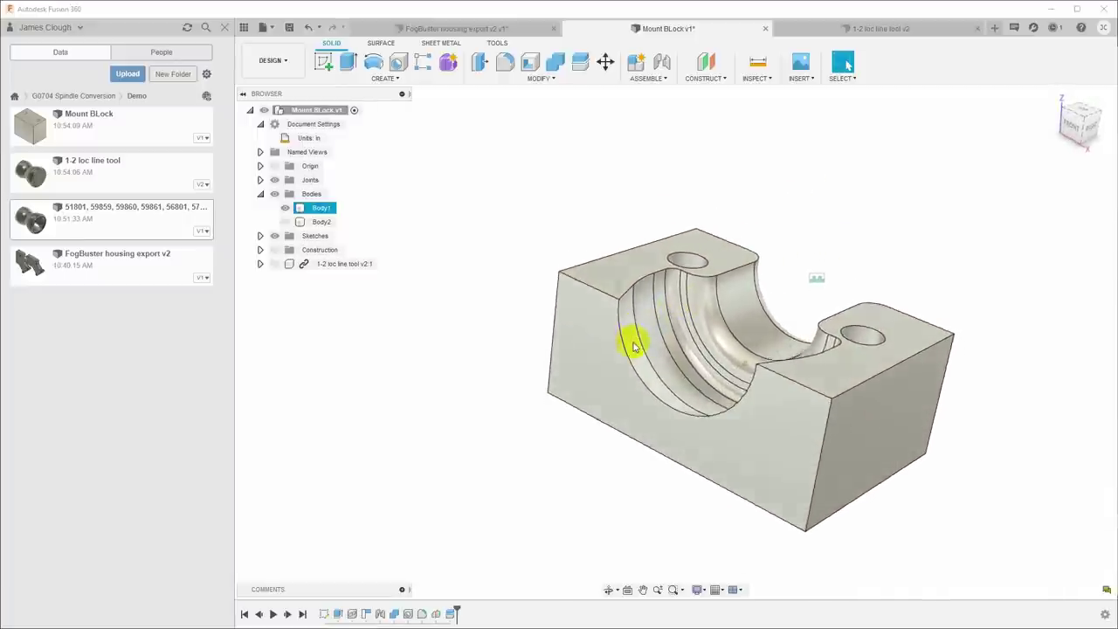
shift+middle_drag(634, 346, 663, 339)
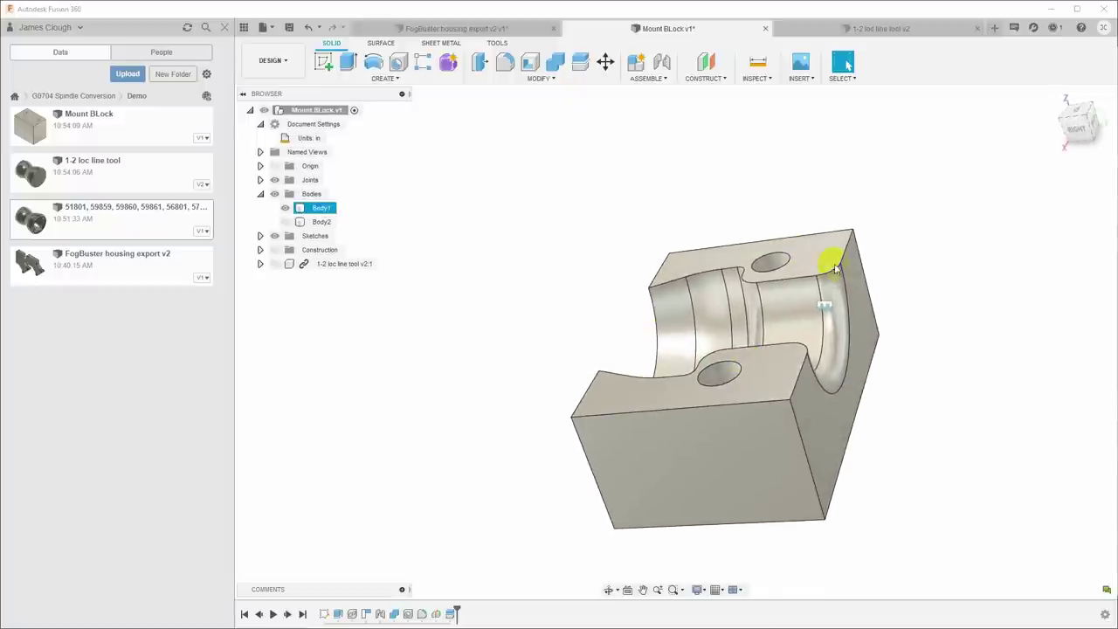
shift+middle_drag(774, 381, 685, 366)
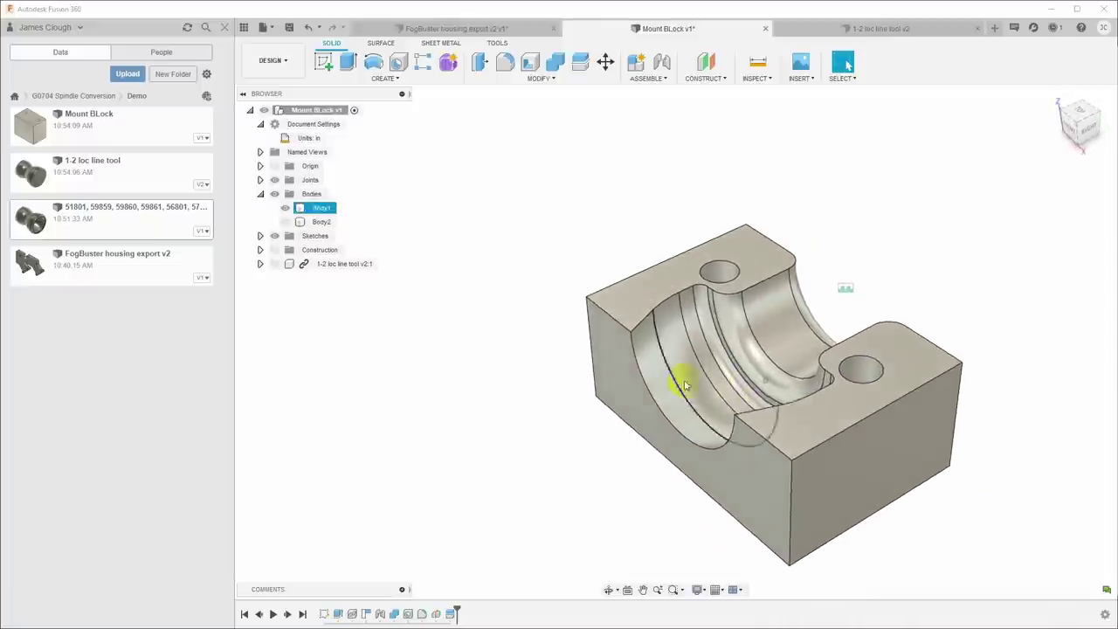
click(284, 221)
shift+middle_drag(905, 239, 1037, 246)
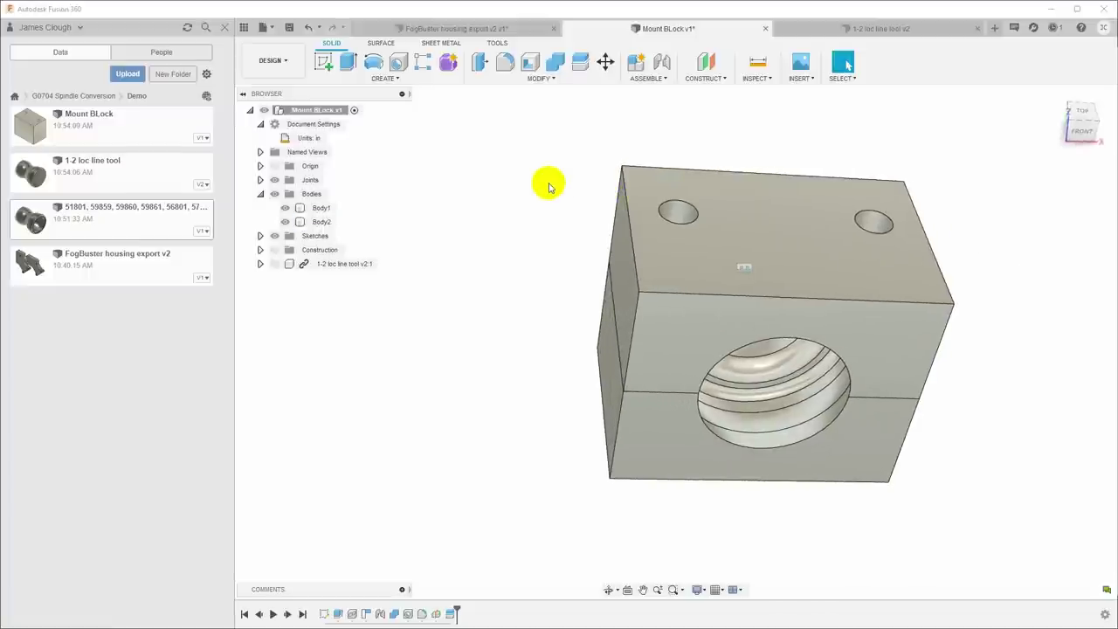
- Fillet the vertical corner edges on Body1 and Body2 with a 0.2 in radius
key(f)
click(626, 339)
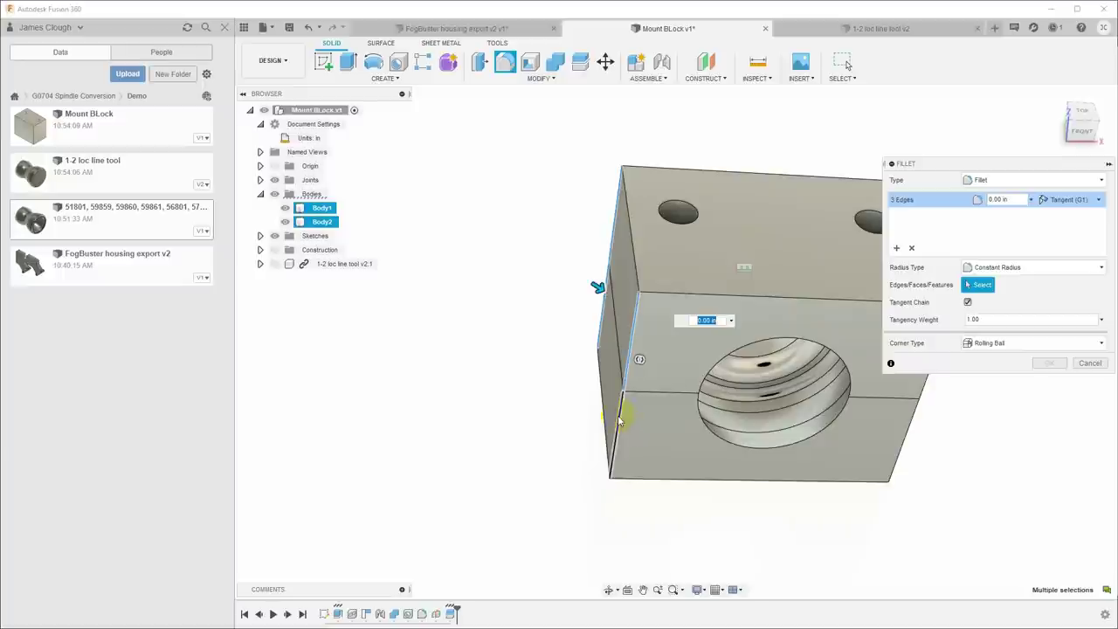
shift+middle_drag(619, 418, 709, 399)
click(690, 404)
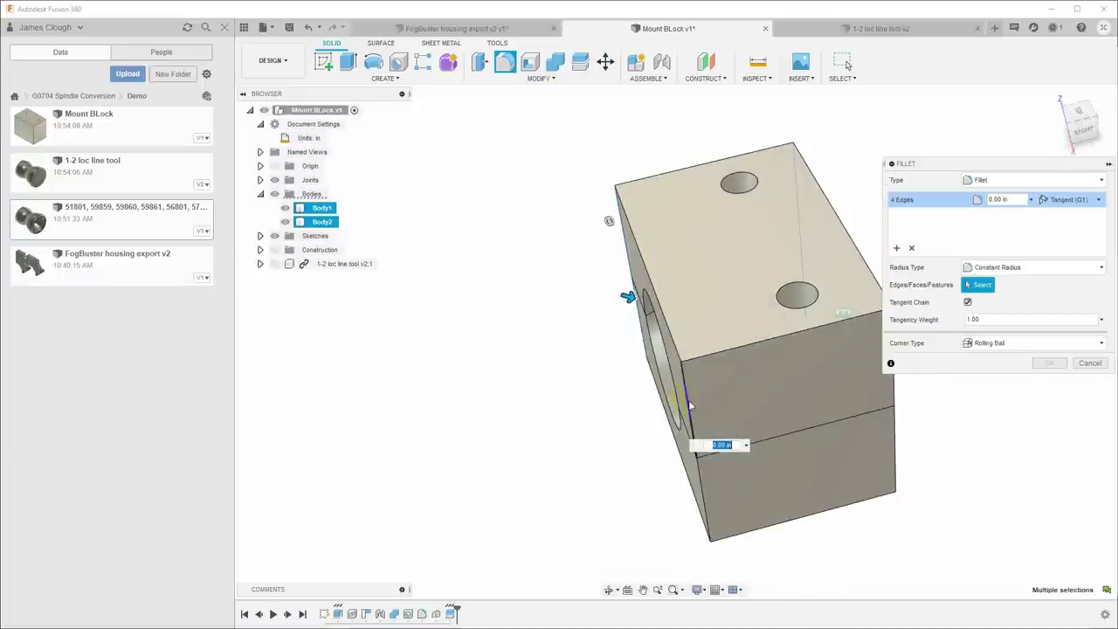
click(750, 483)
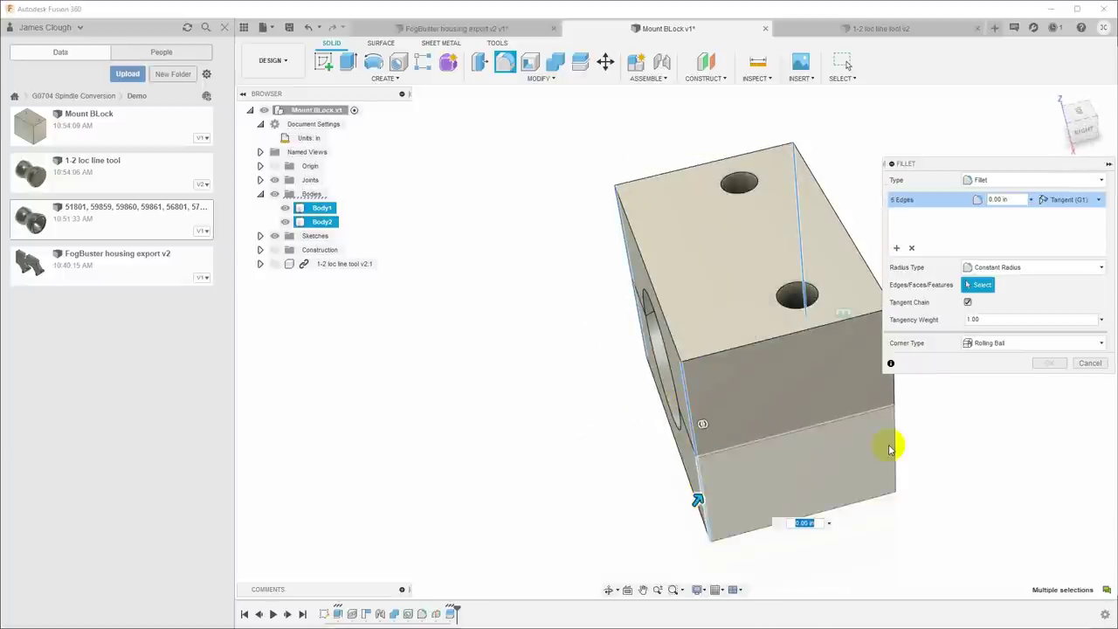
click(895, 387)
text(.2)
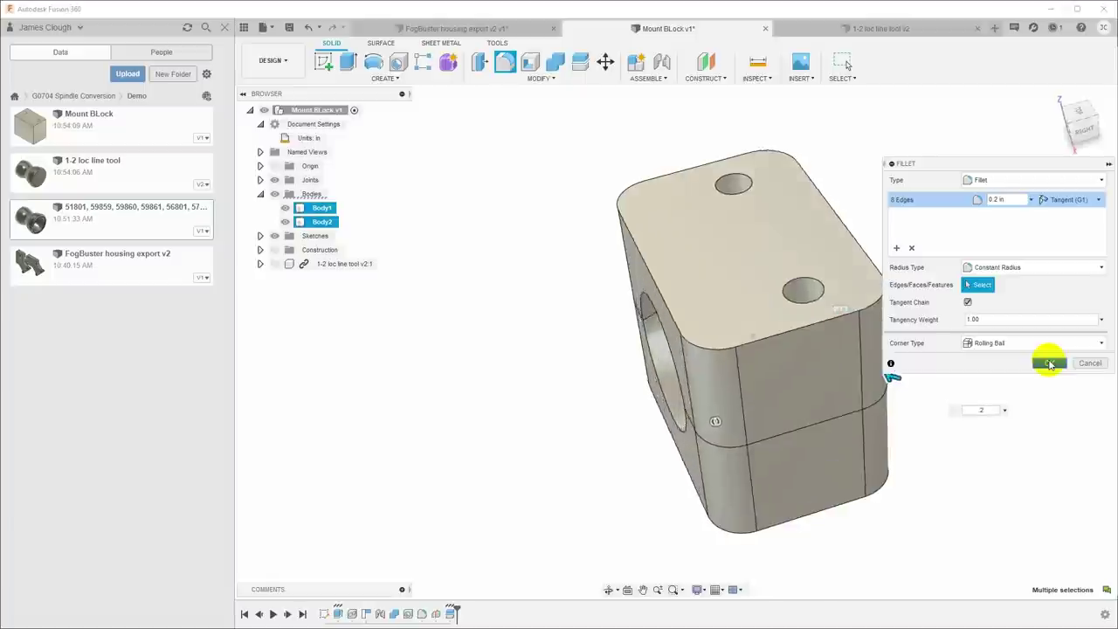
click(1050, 362)
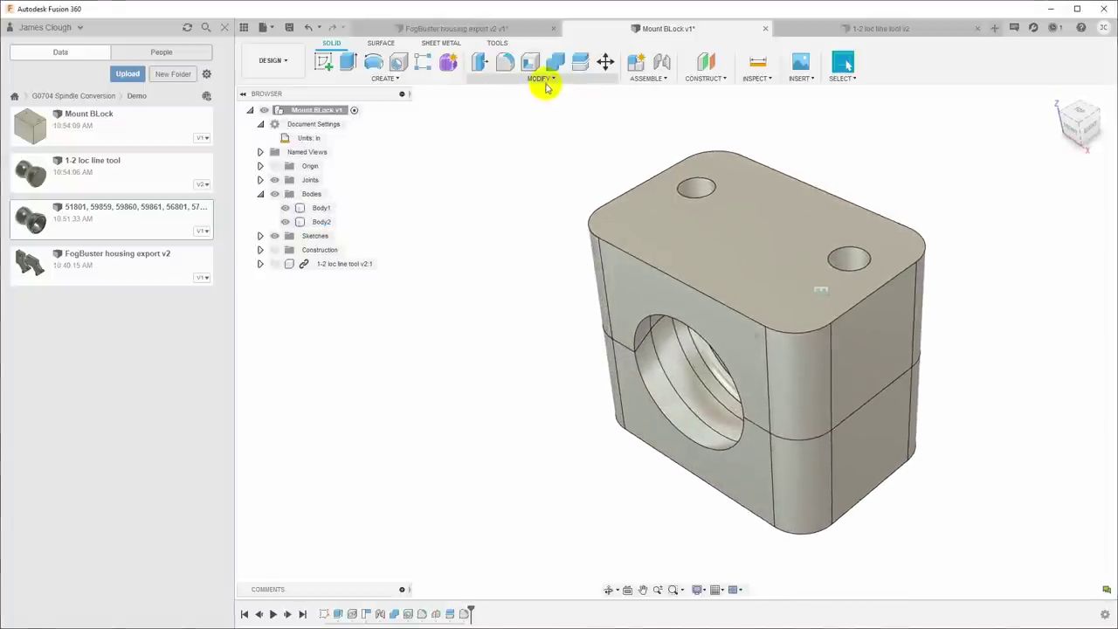
shift+middle_drag(752, 234, 628, 151)
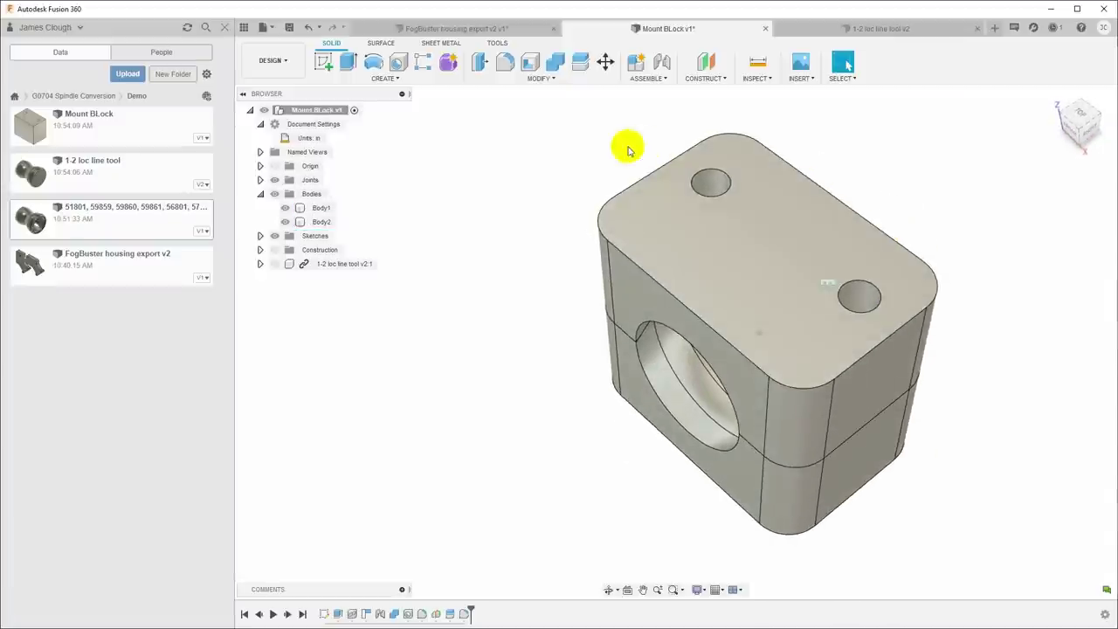
- Chamfer the block's outer face edge loops by 0.04 in and inspect the result
shift+middle_drag(478, 102, 428, 75)
click(543, 80)
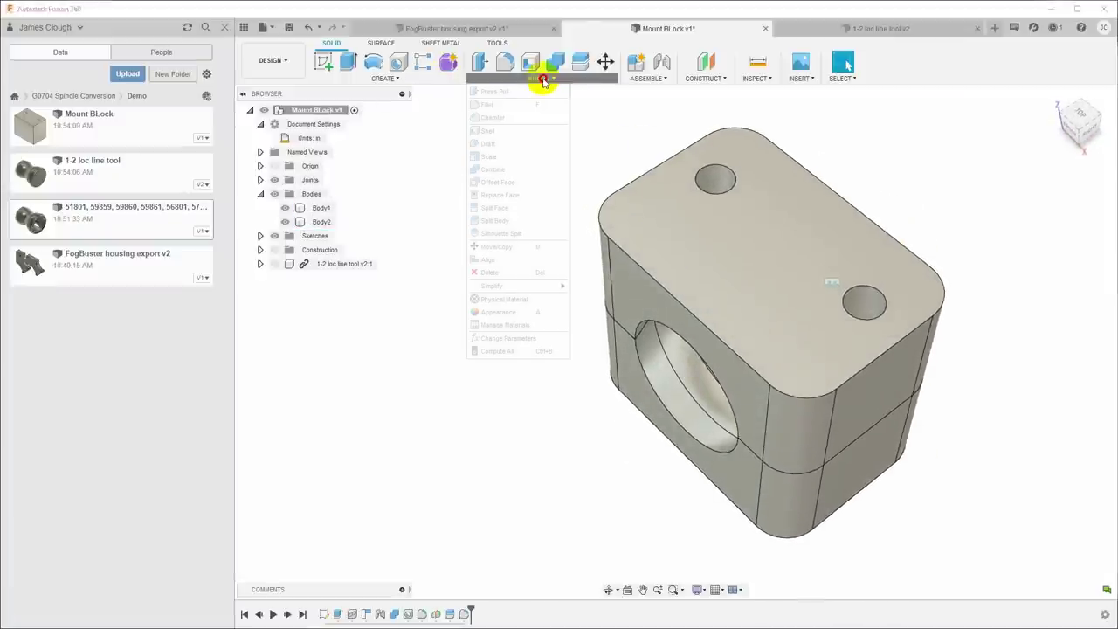
click(501, 112)
click(635, 184)
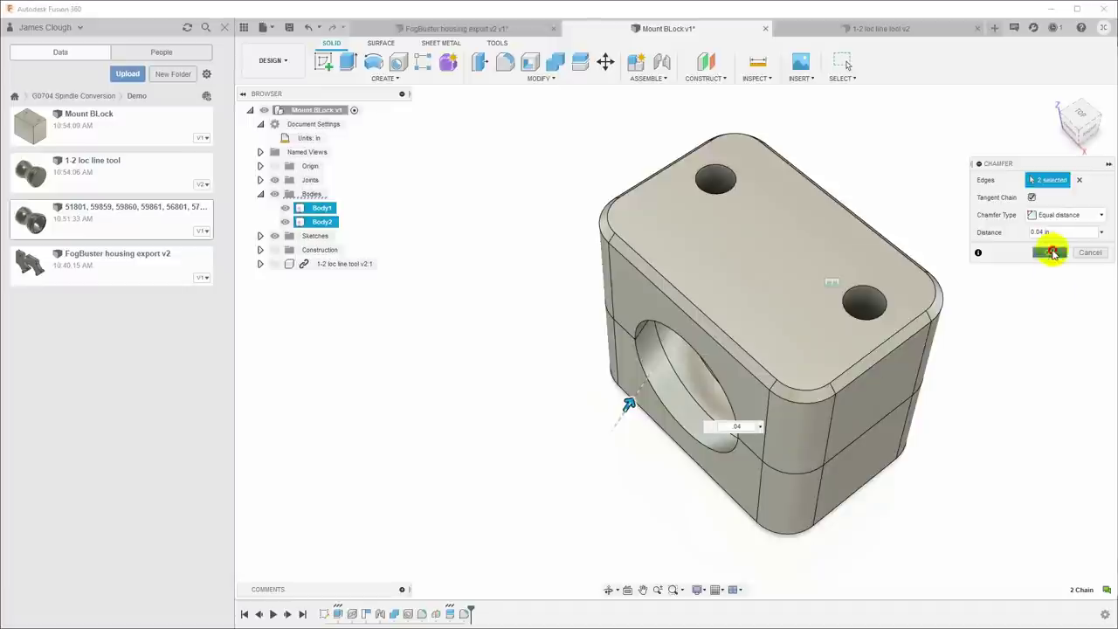
click(1051, 252)
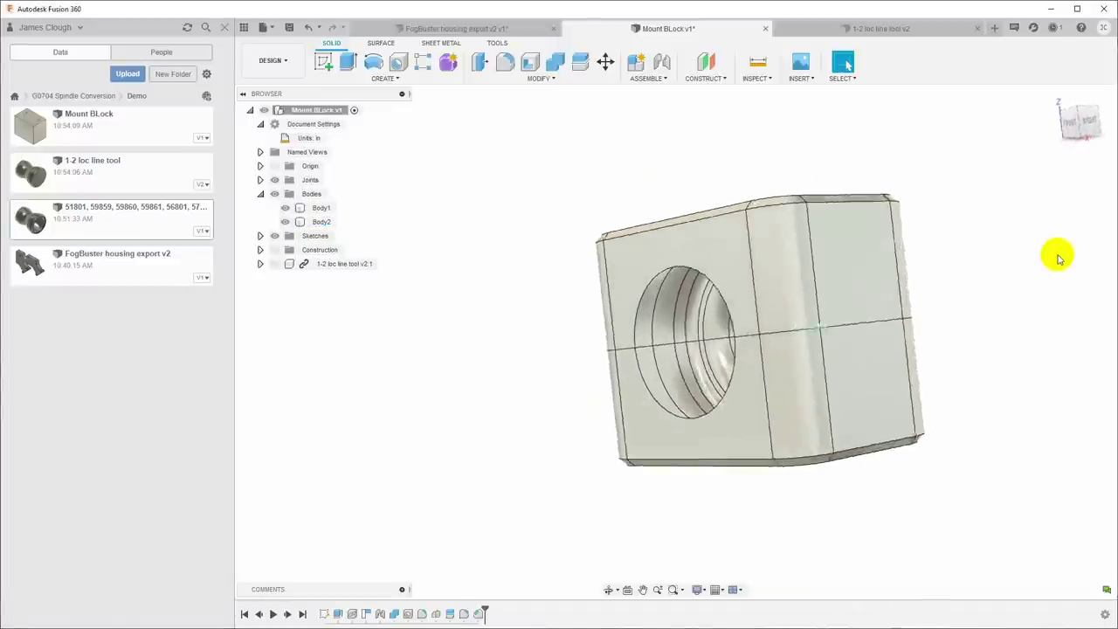
click(767, 268)
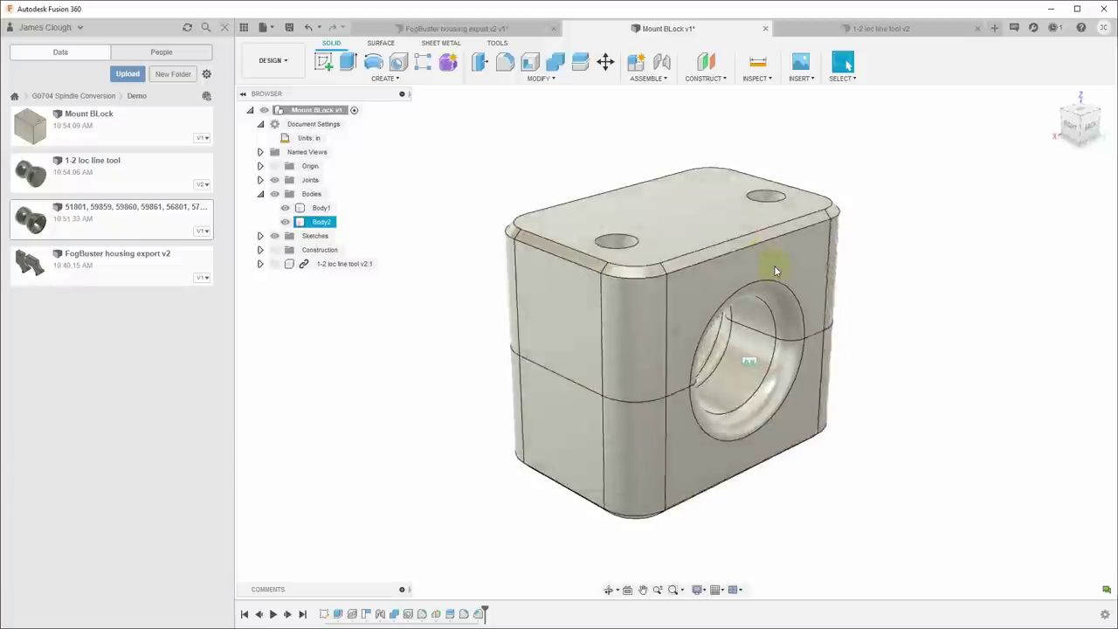
shift+middle_drag(775, 269, 775, 270)
shift+middle_drag(847, 198, 921, 380)
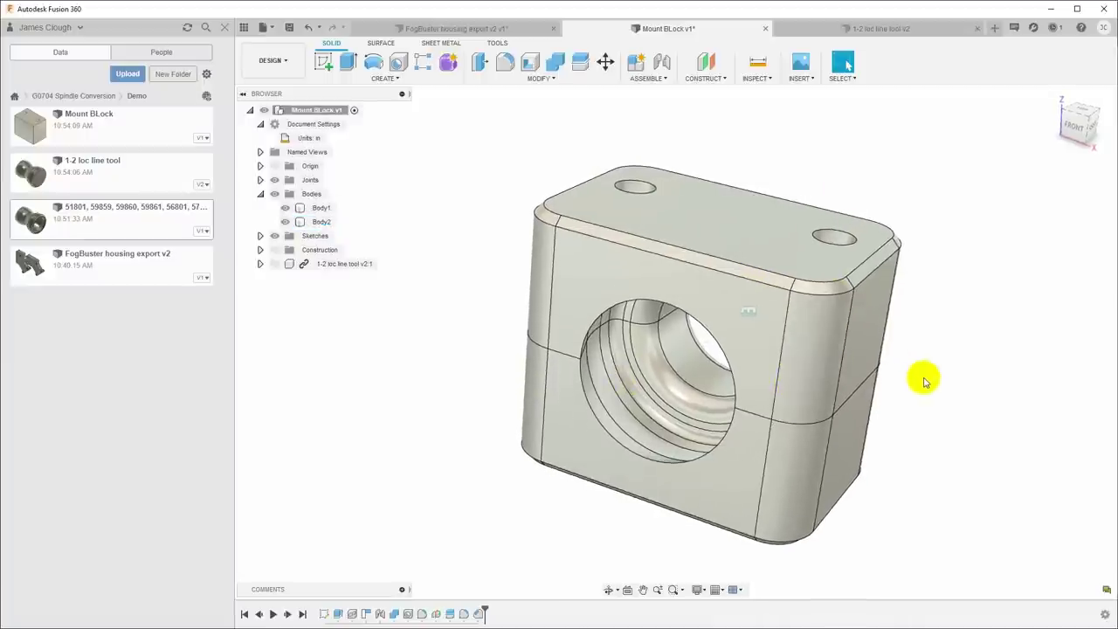